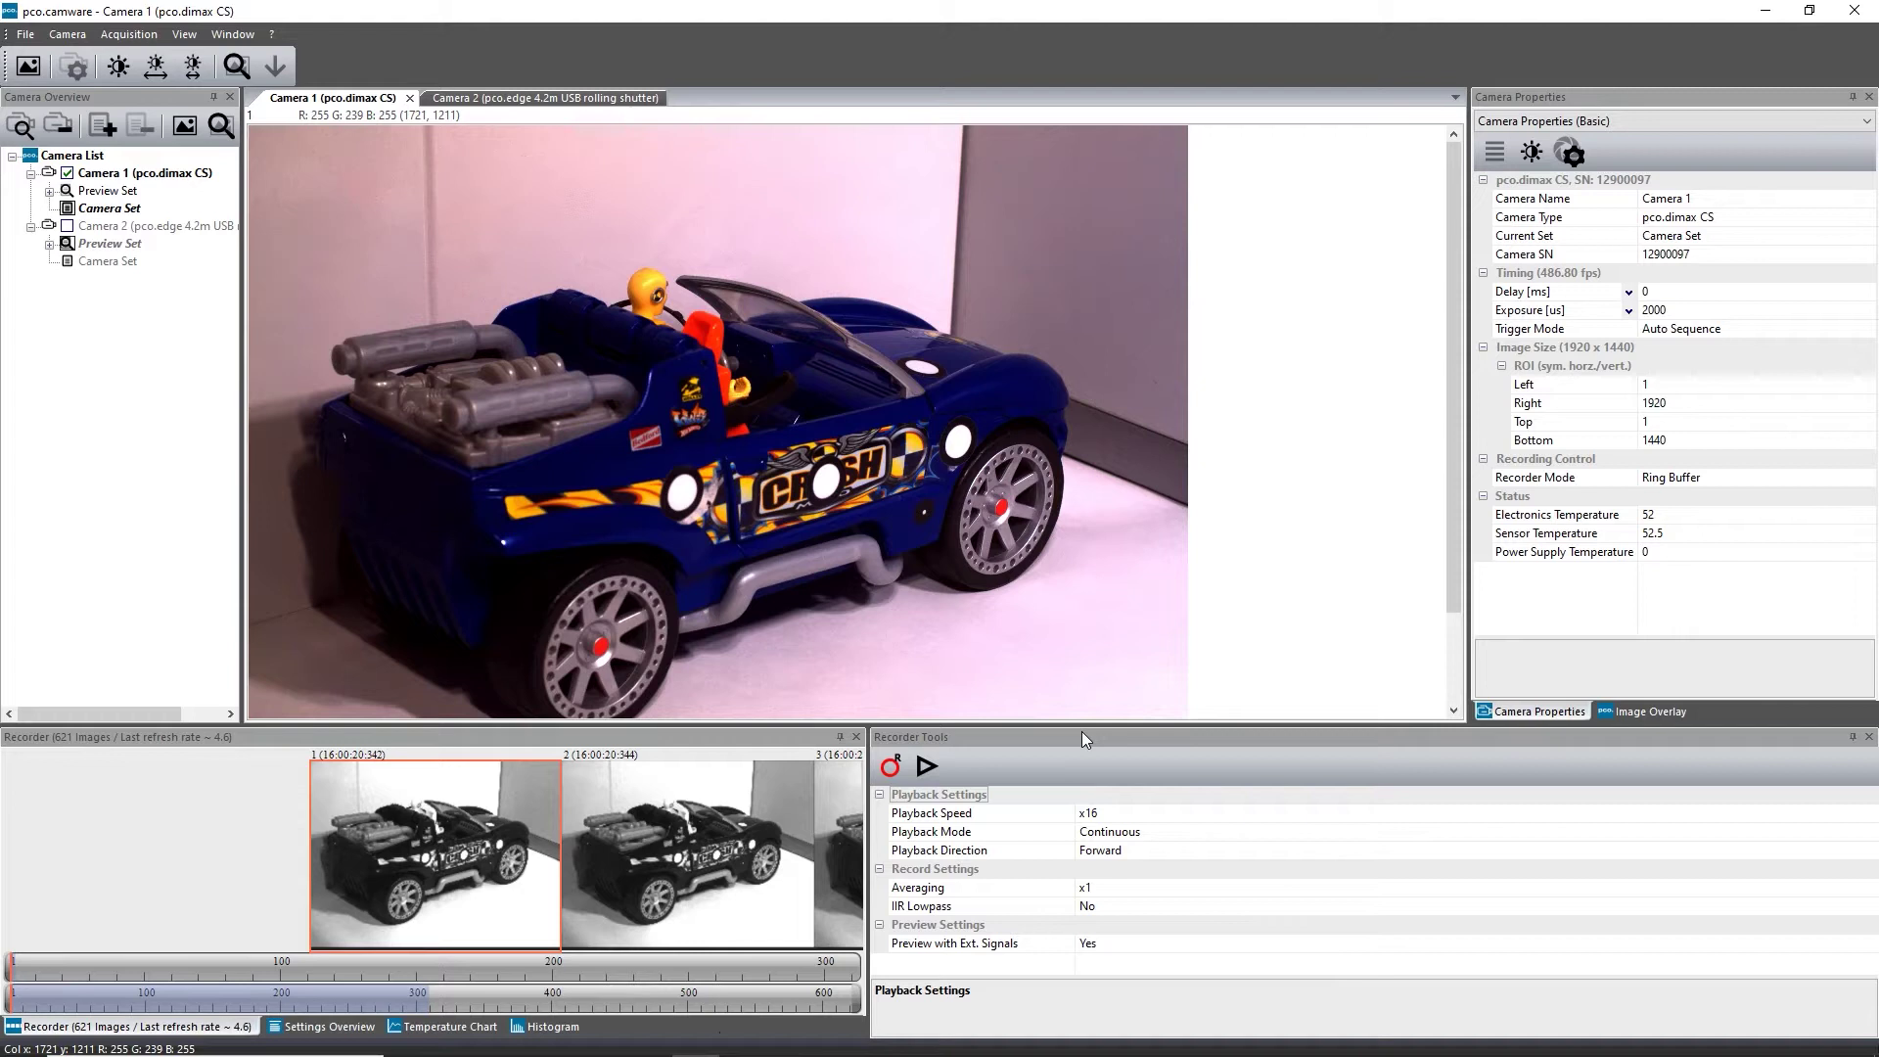
Show the Extended Recorder toolbar, then record the toy car crash as a 2285-image recording
click(186, 34)
mouse_move(239, 137)
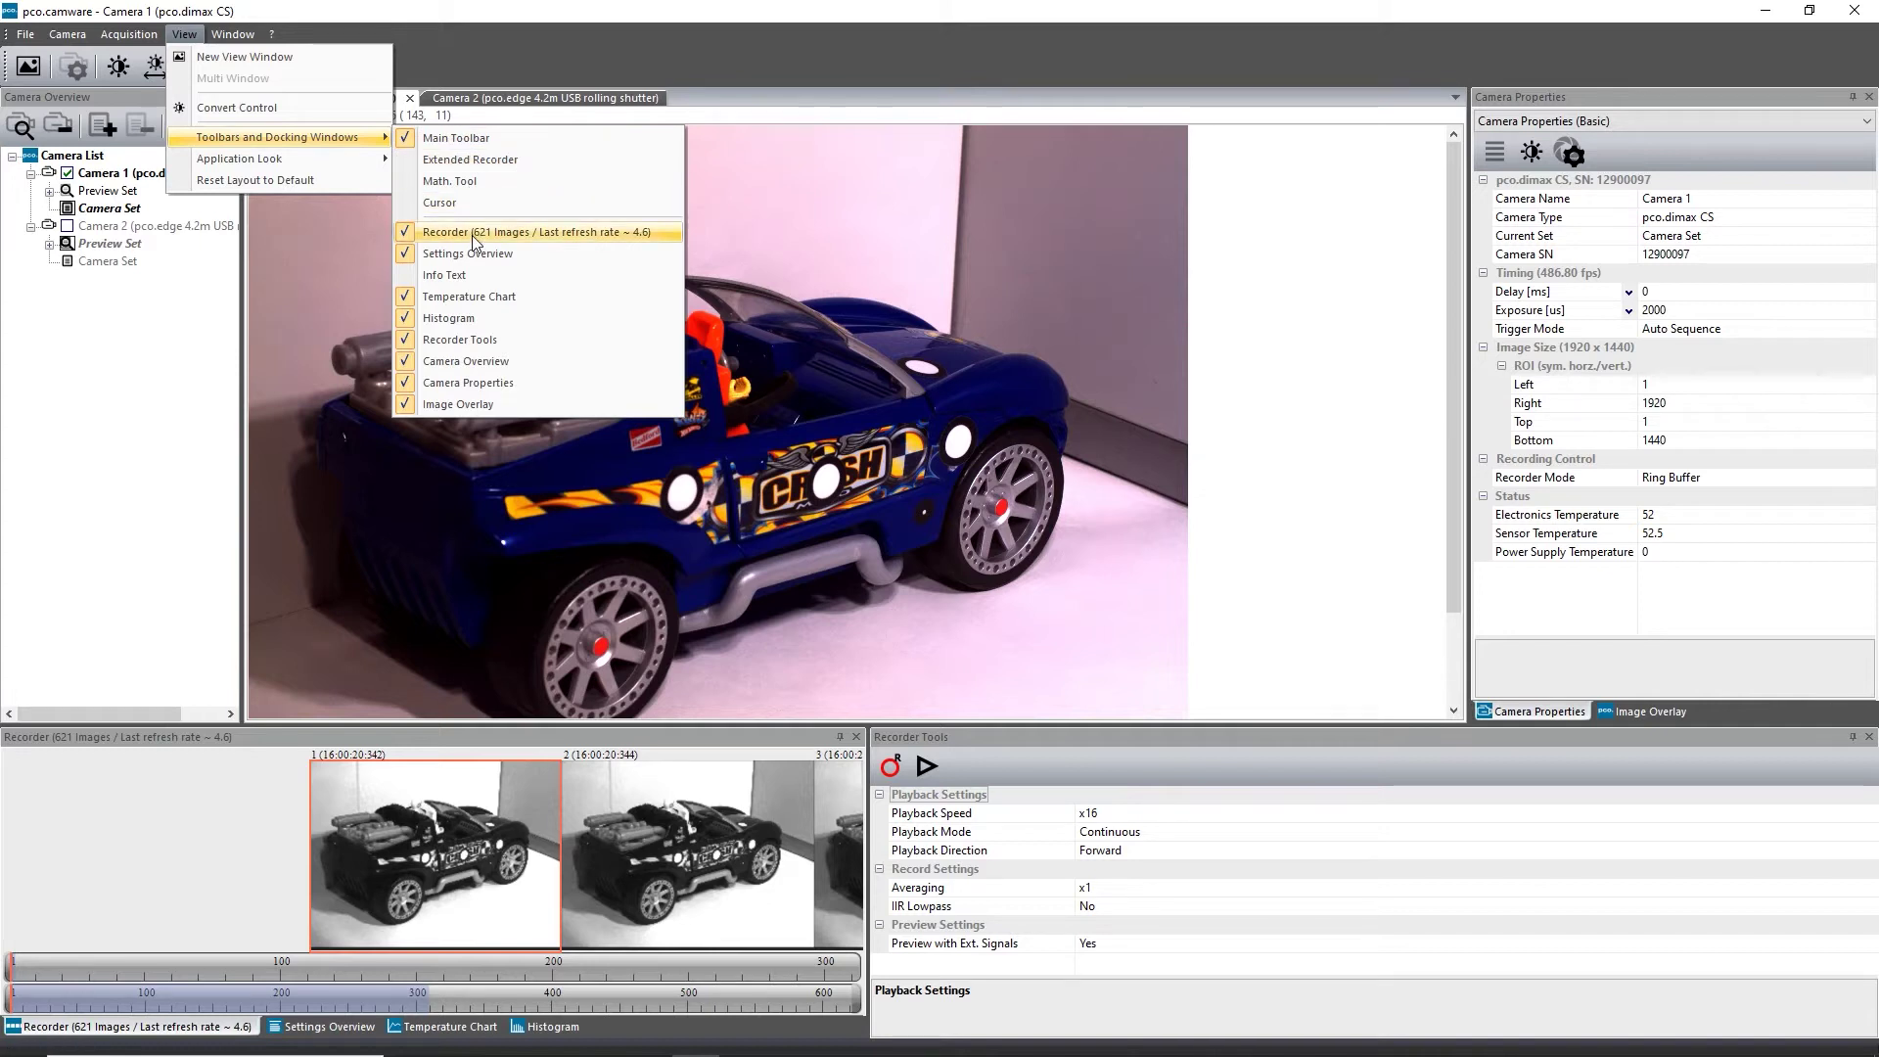
click(474, 161)
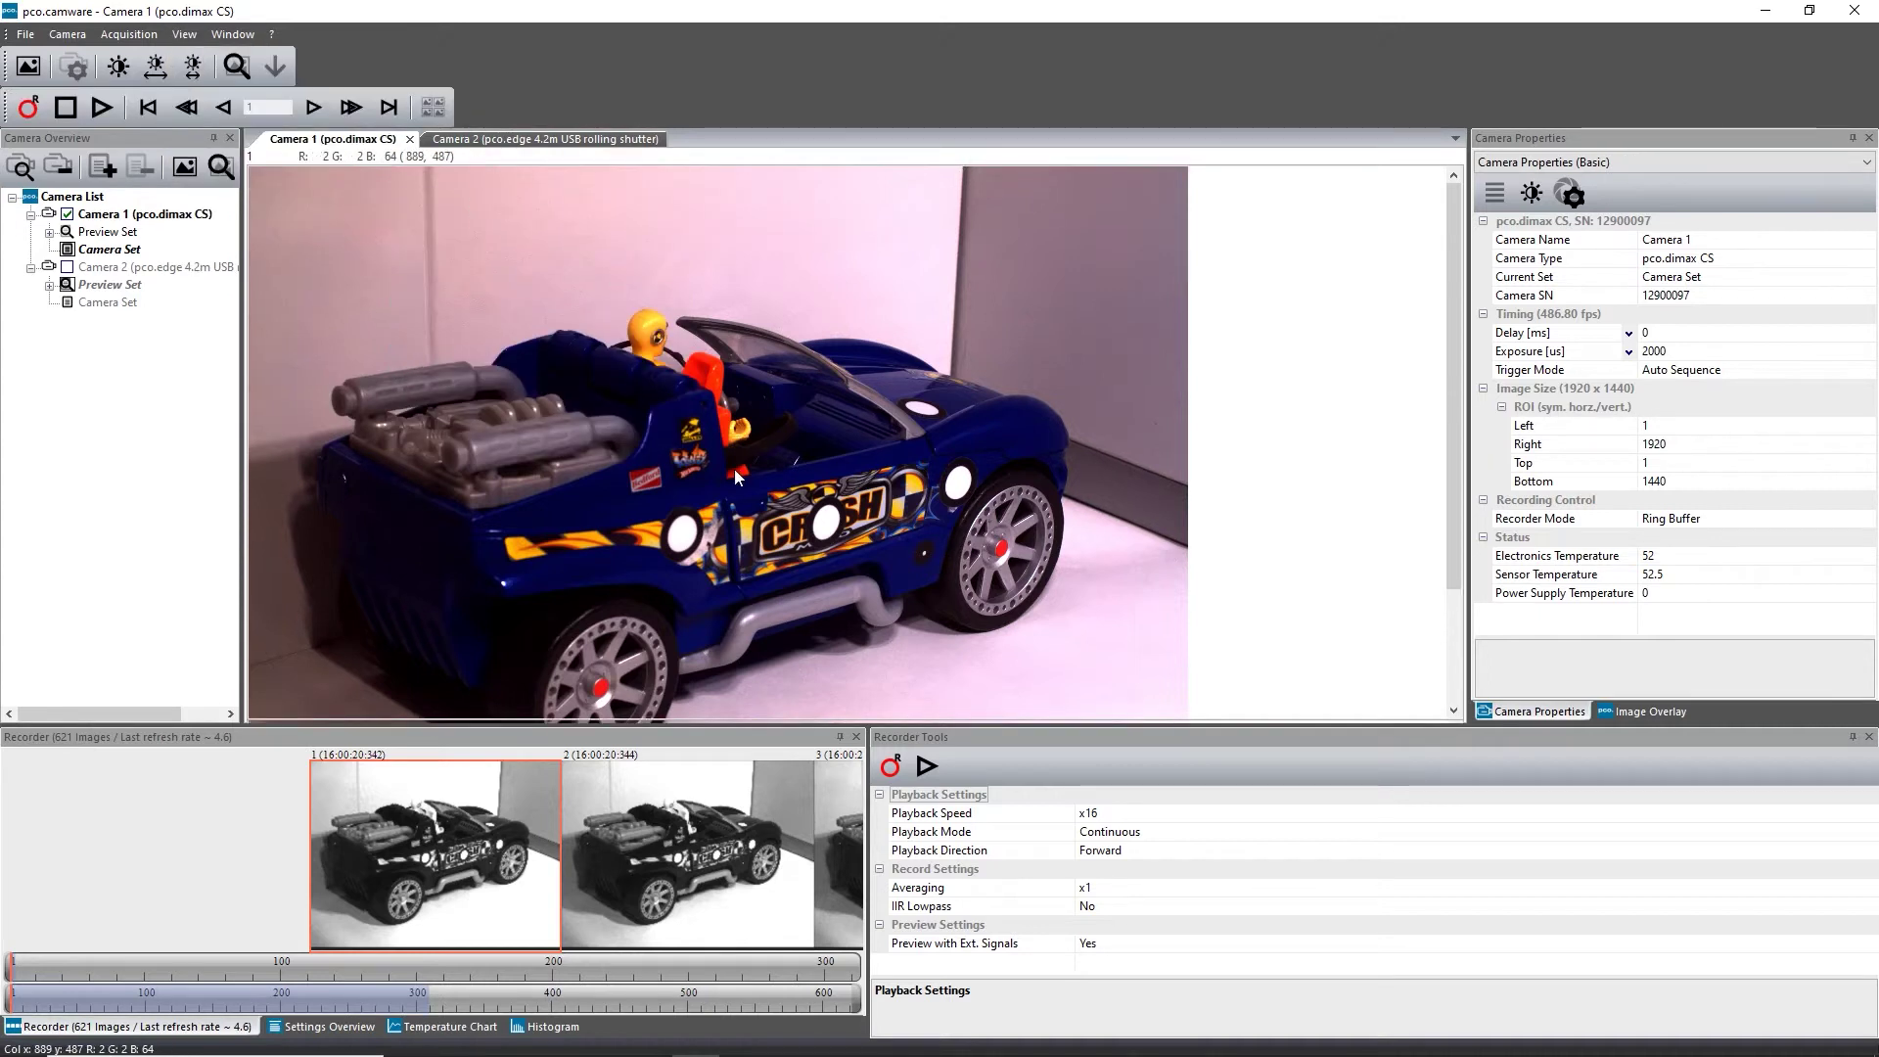
click(892, 770)
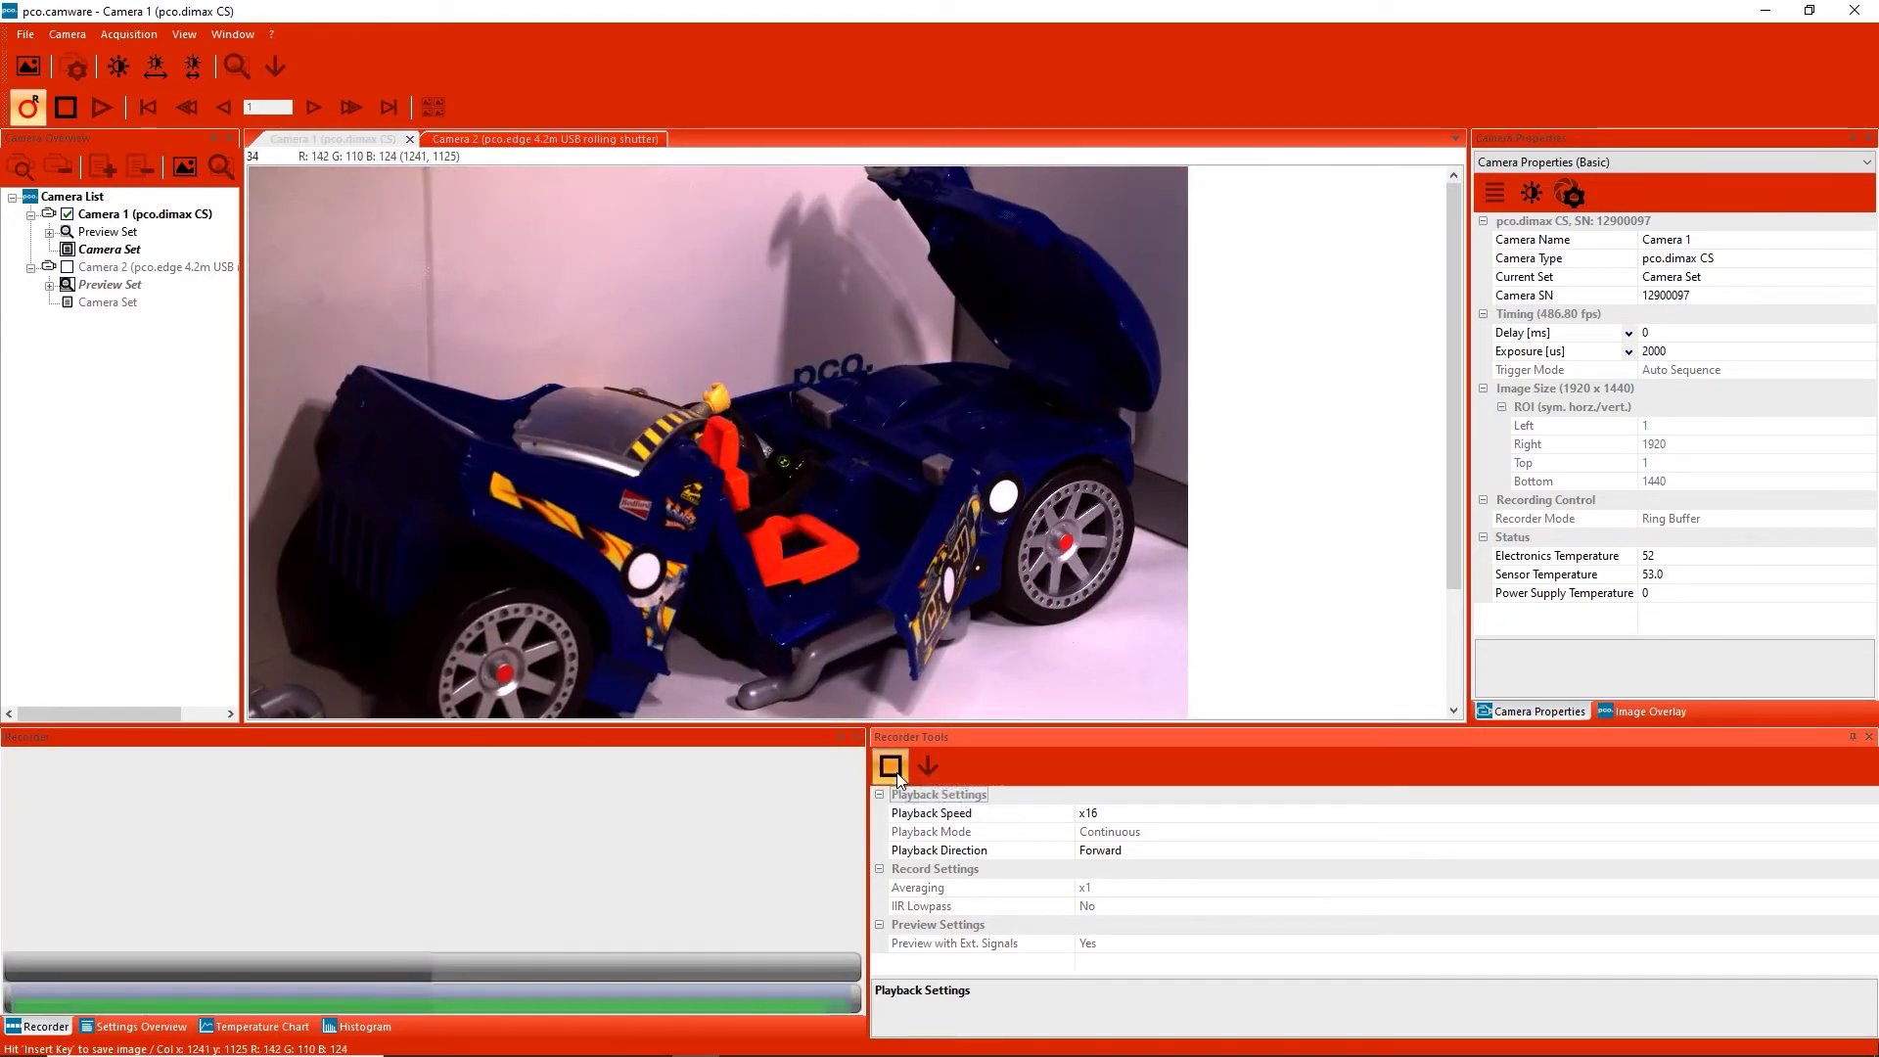
click(892, 768)
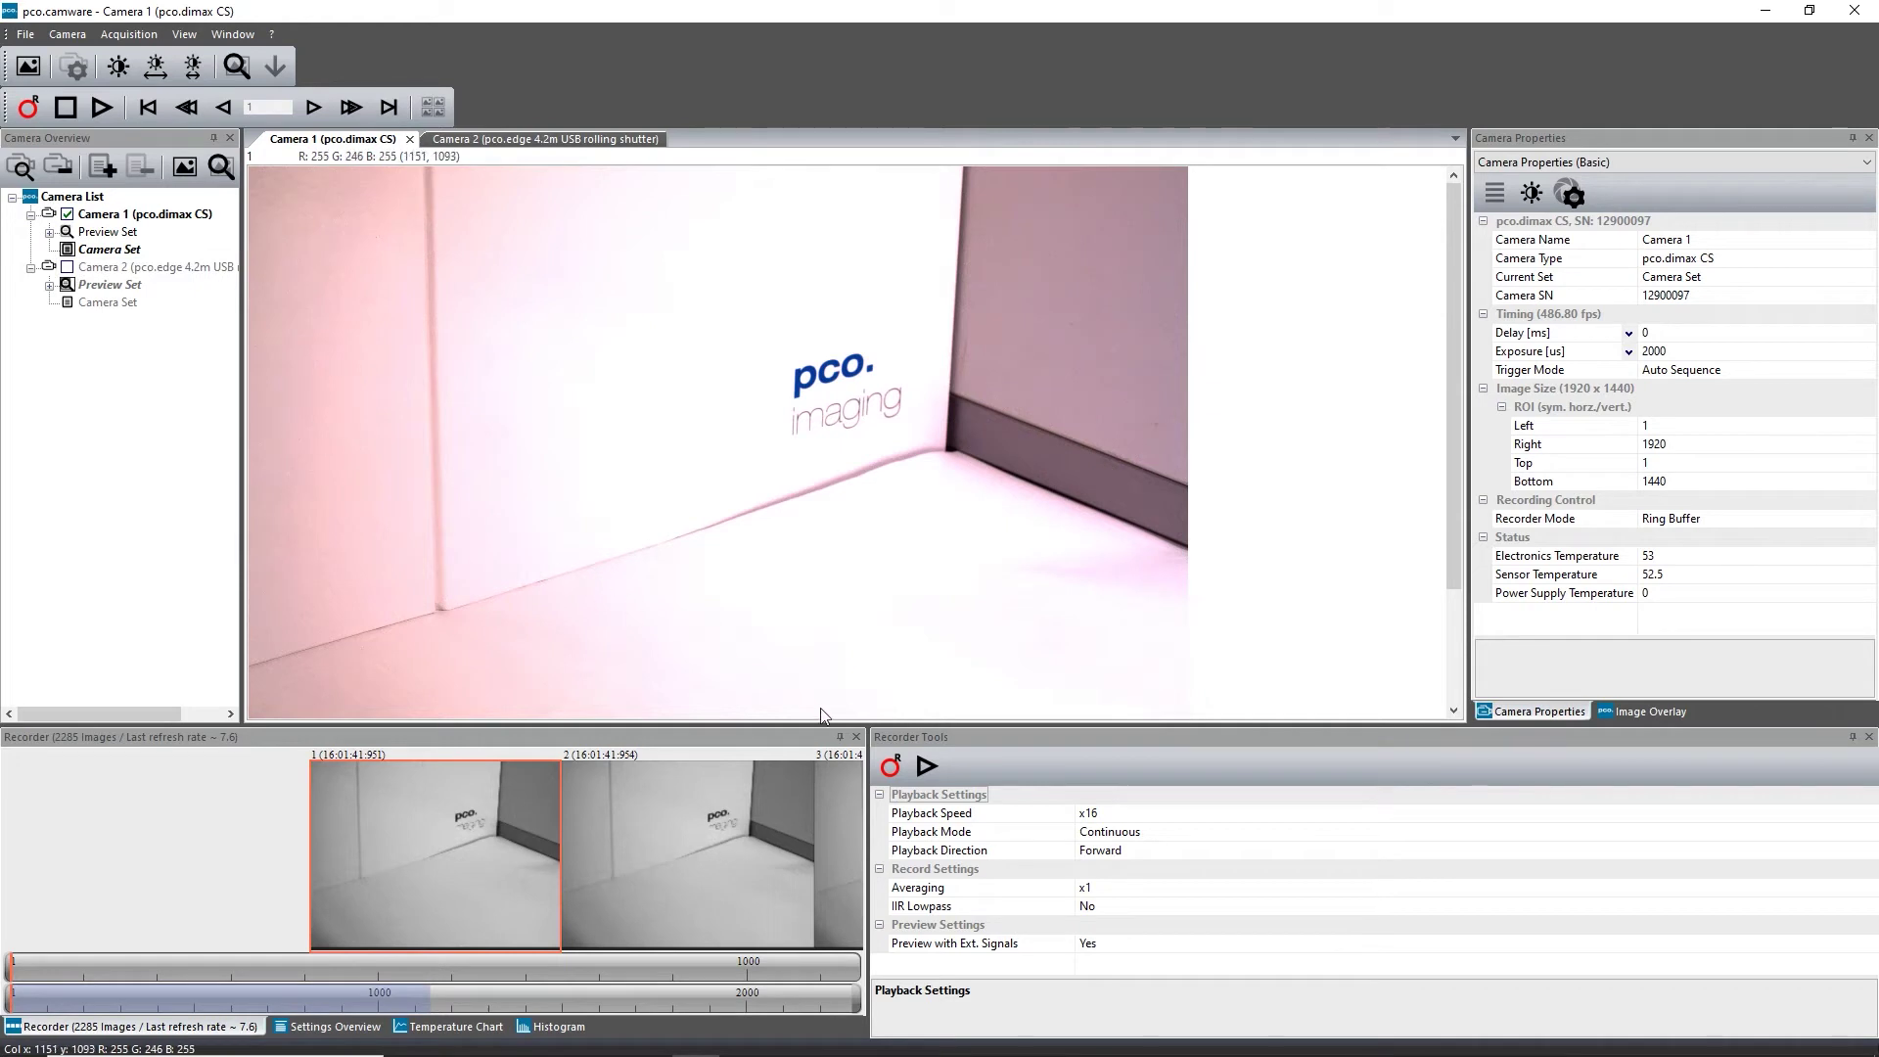
Start playback of the recording at x32 playback speed
click(928, 774)
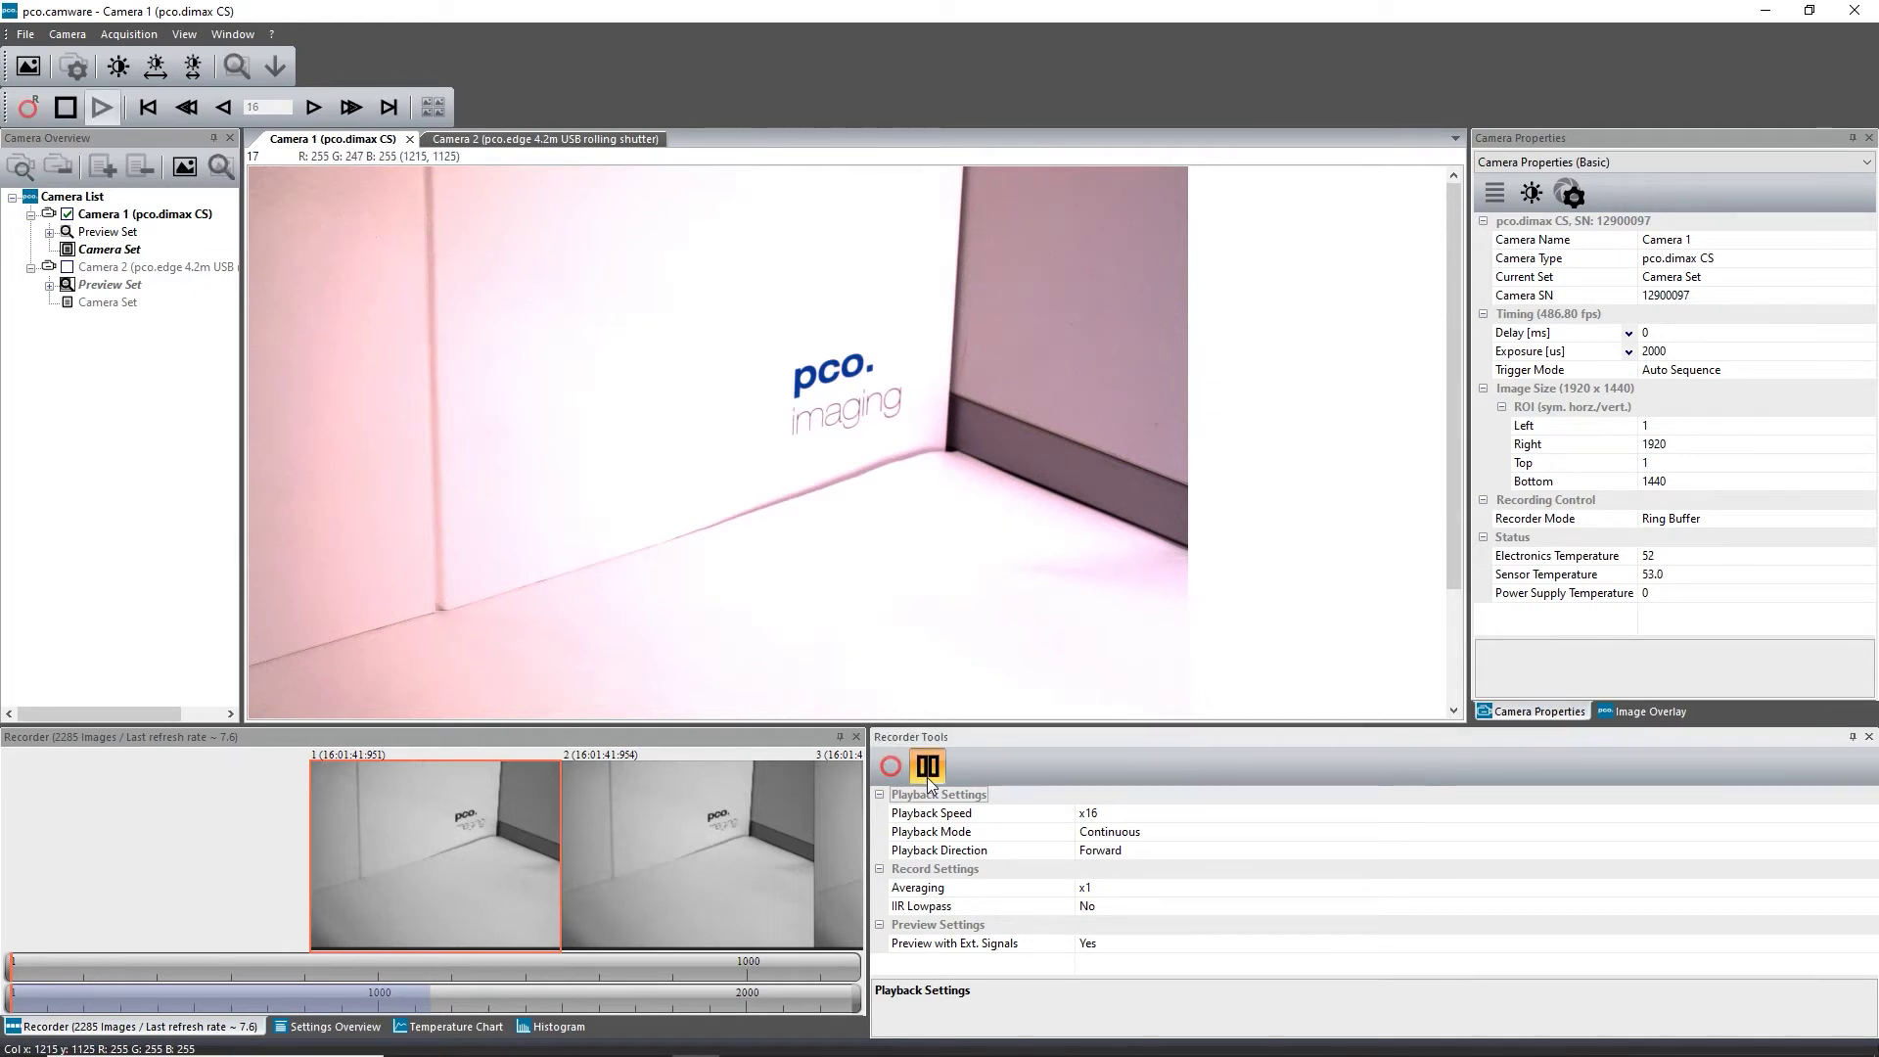
click(1118, 815)
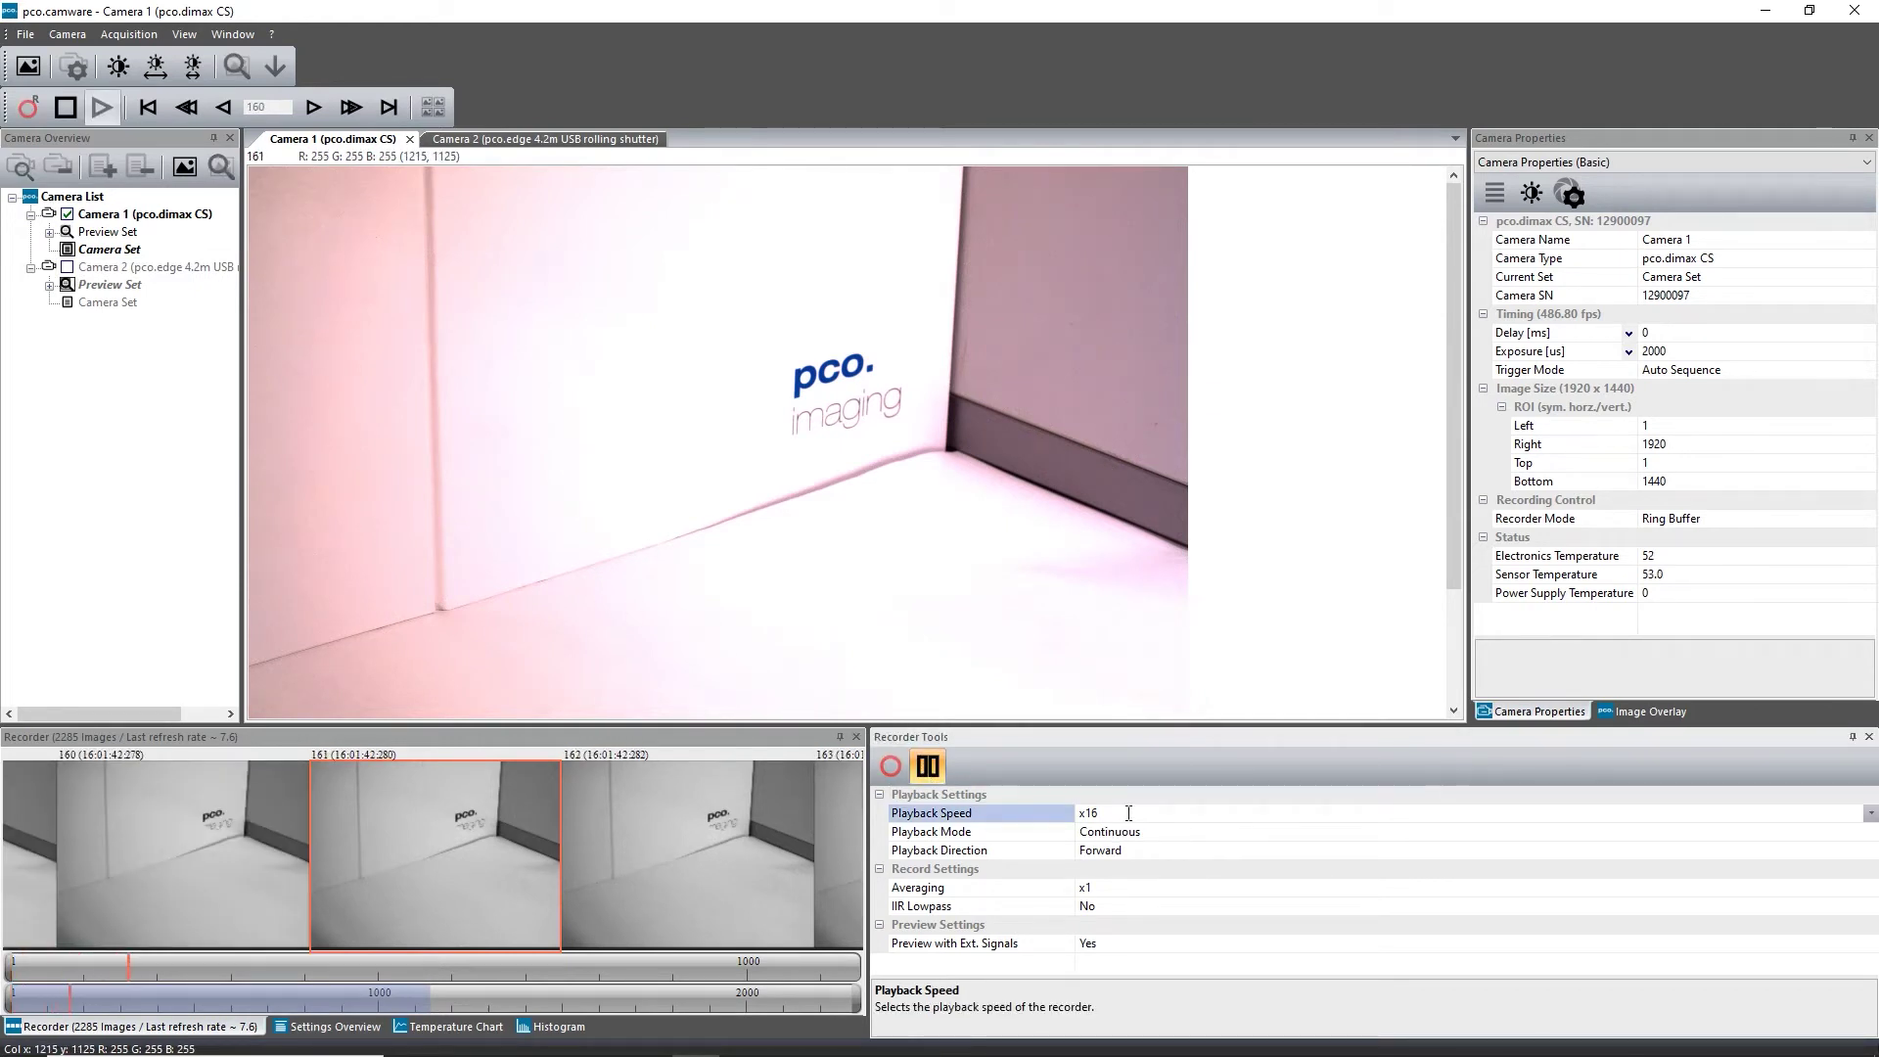
click(1871, 813)
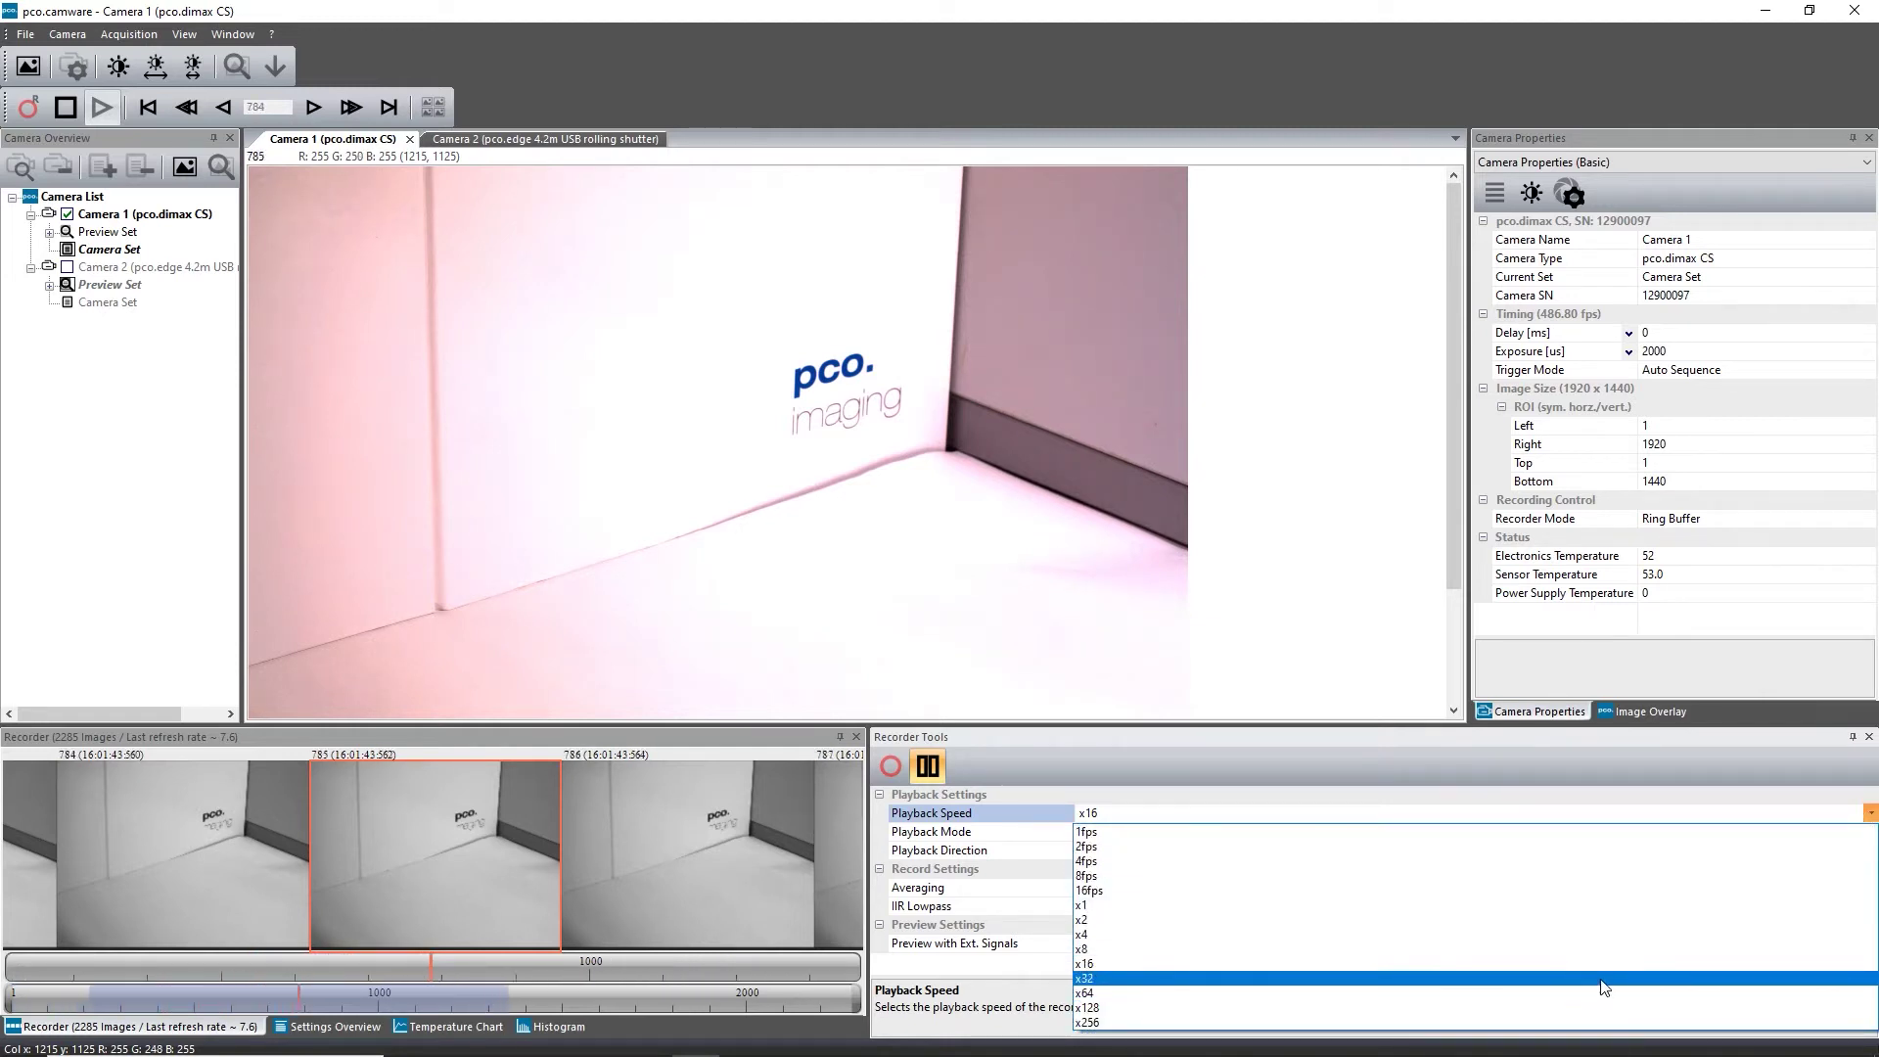
click(1602, 980)
Keep Playback Mode at Continuous, Averaging at x1 and IIR Lowpass at No
click(1851, 833)
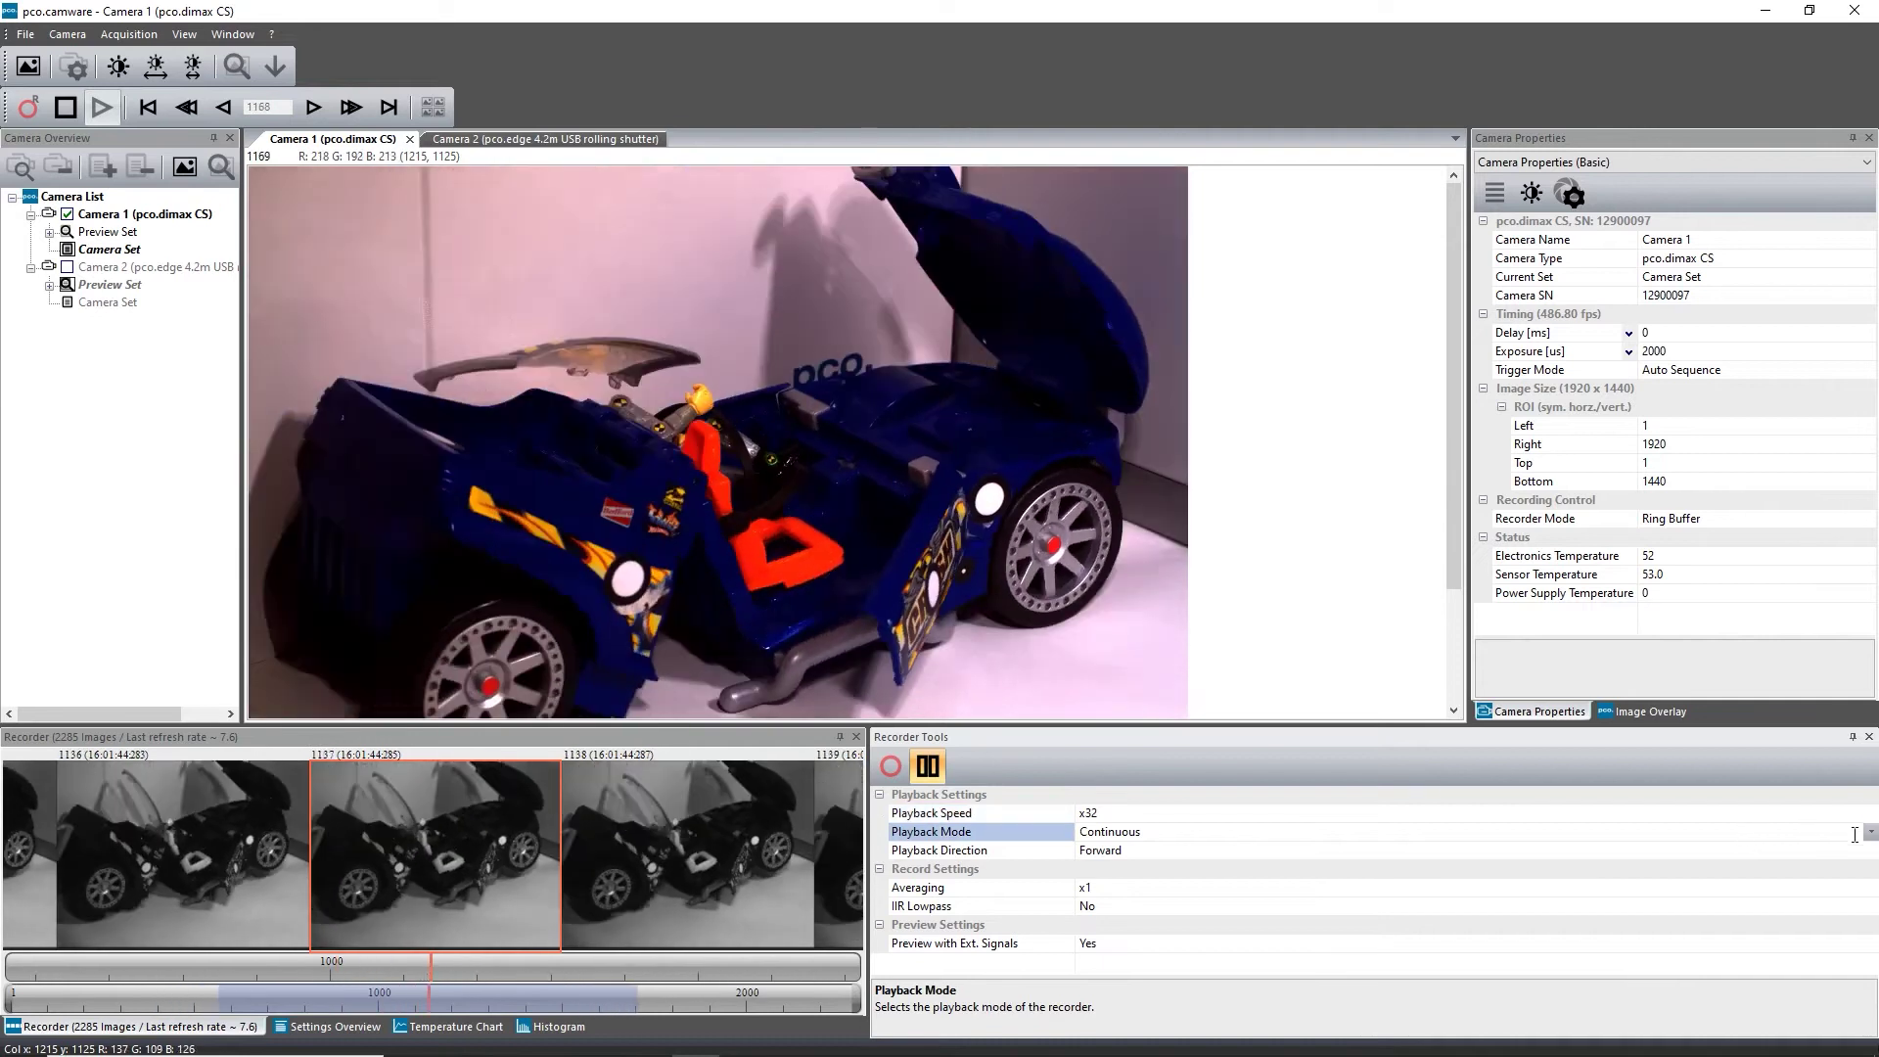
click(1871, 833)
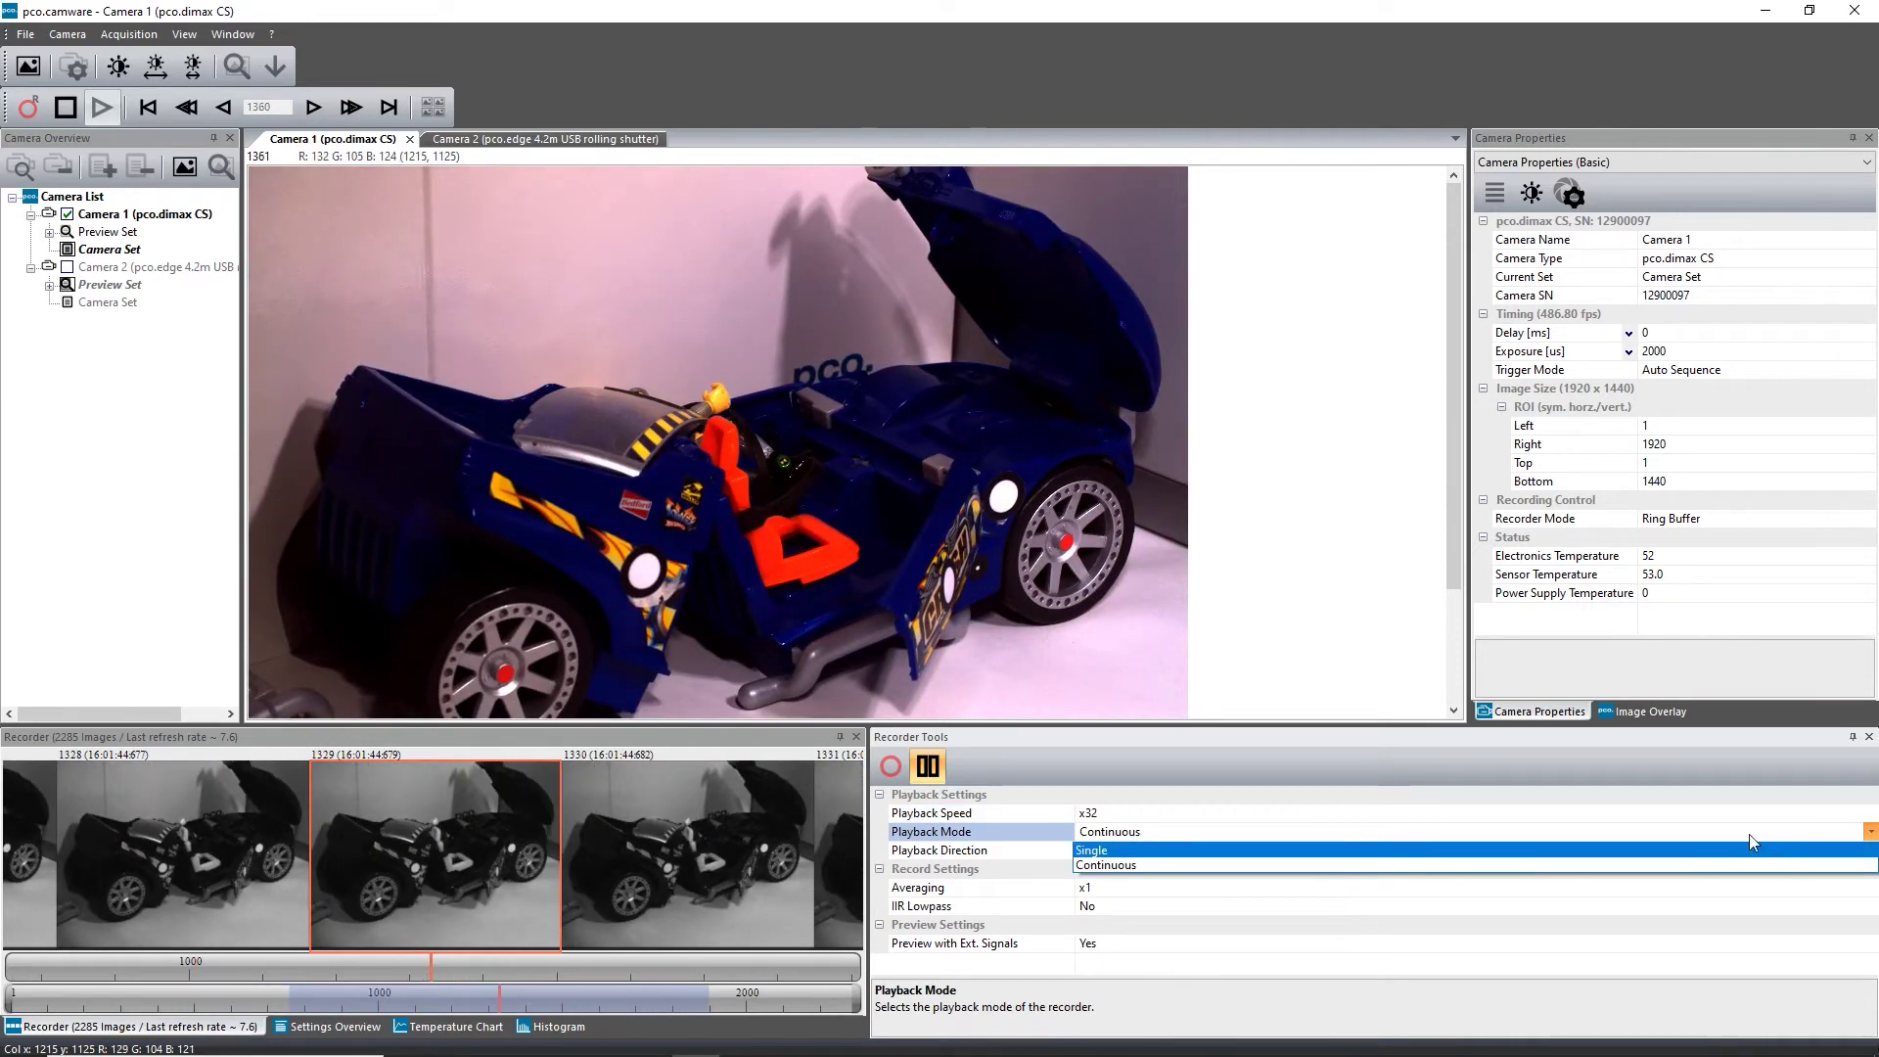
click(1748, 865)
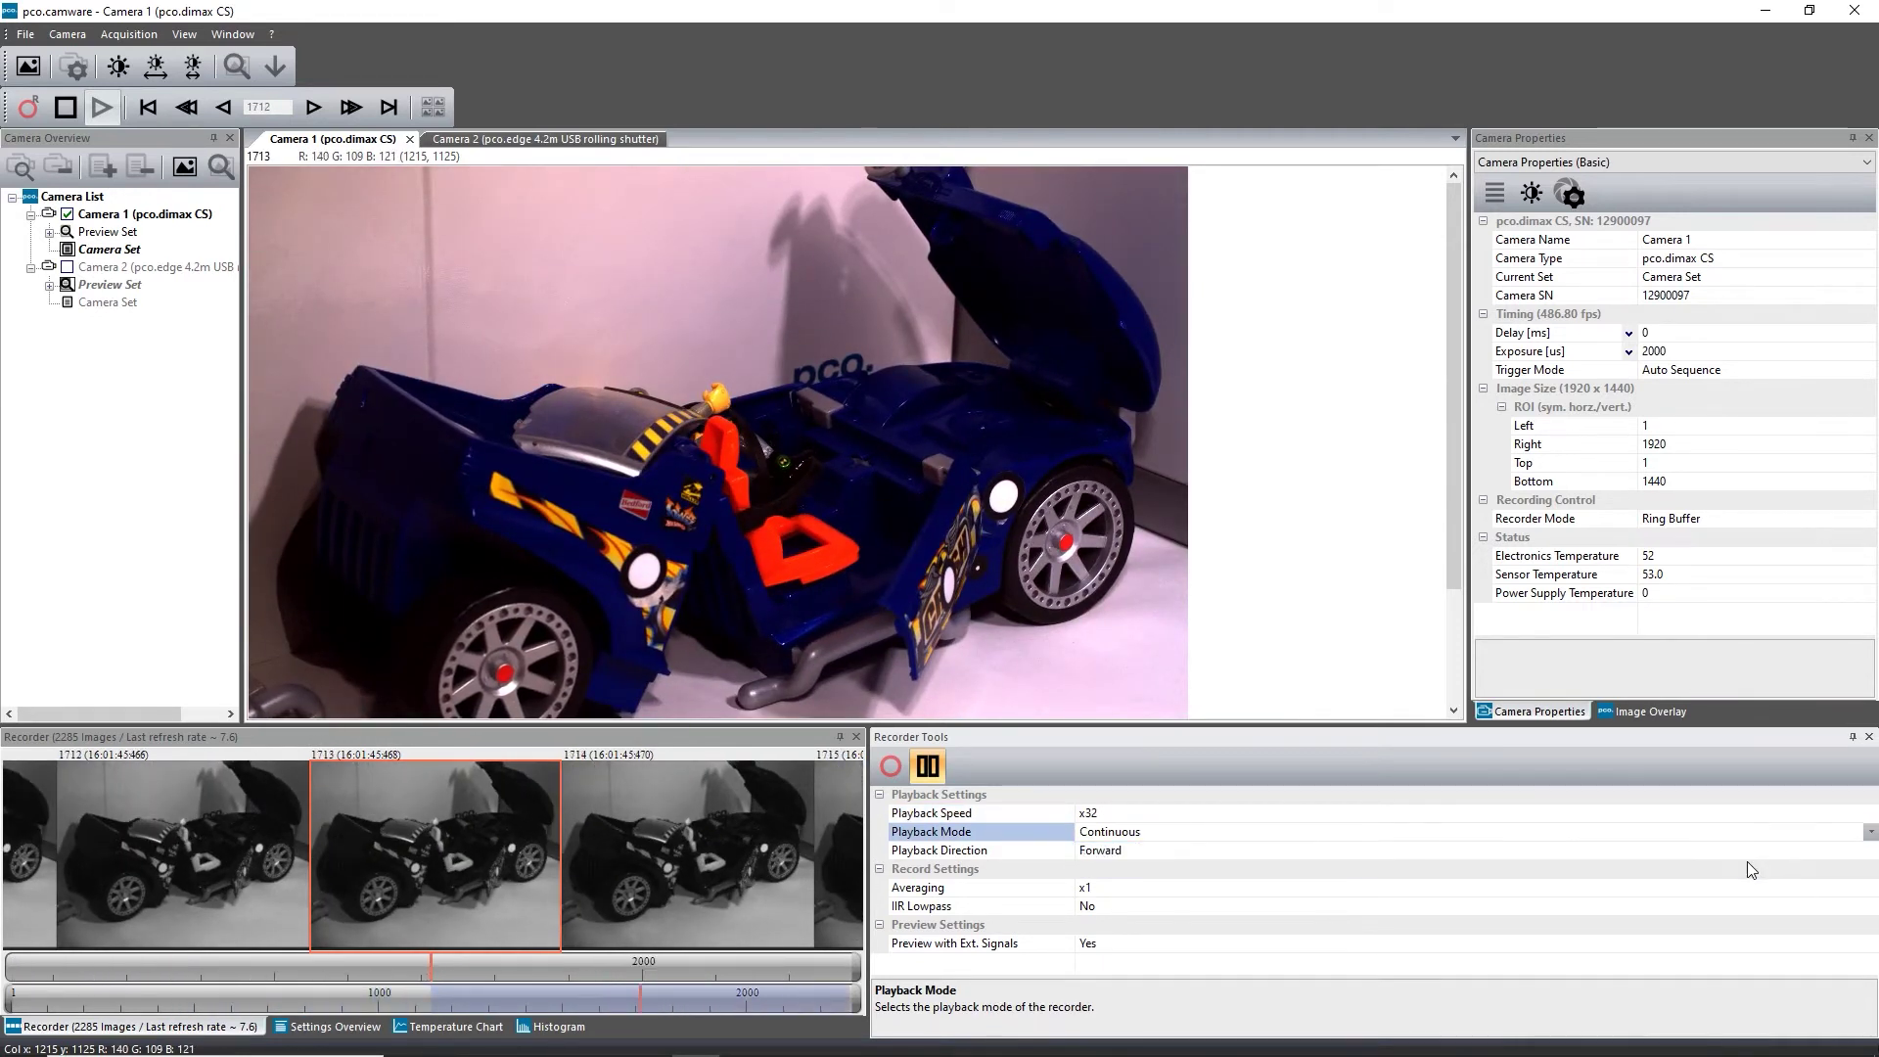
click(1747, 888)
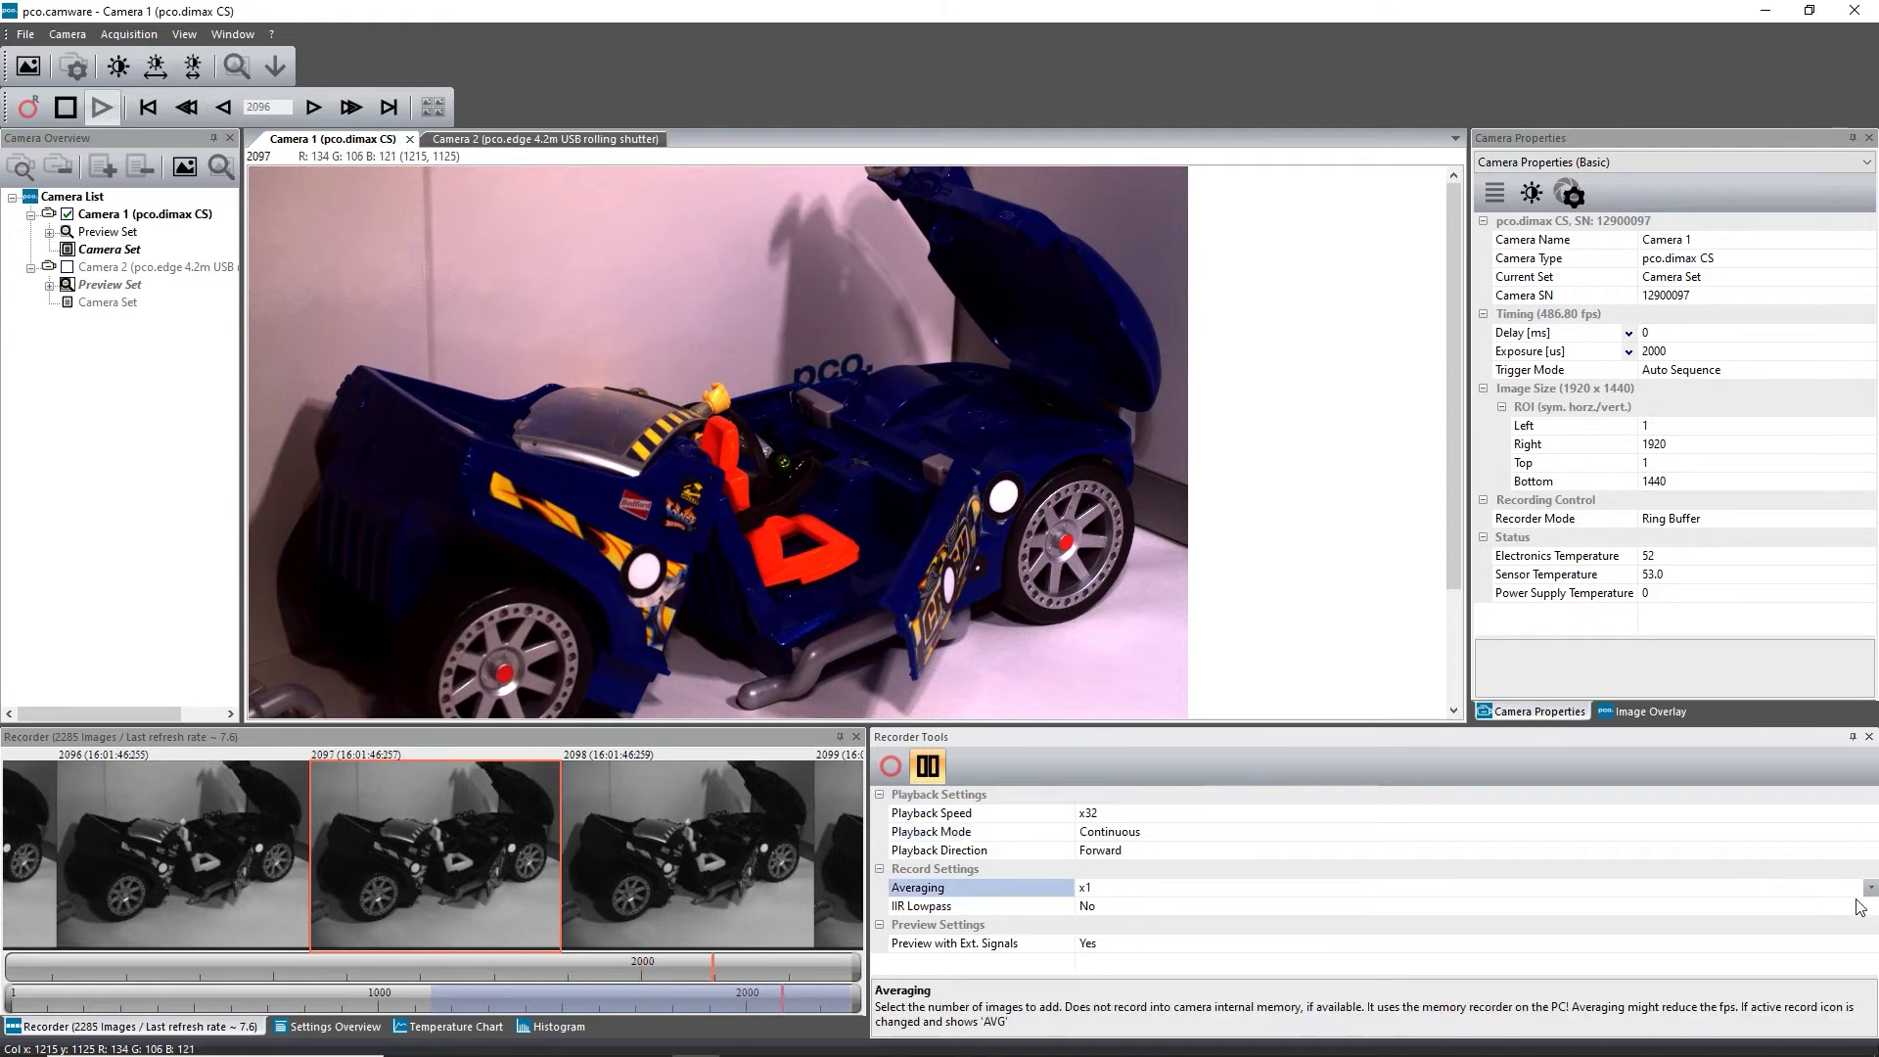
click(1871, 888)
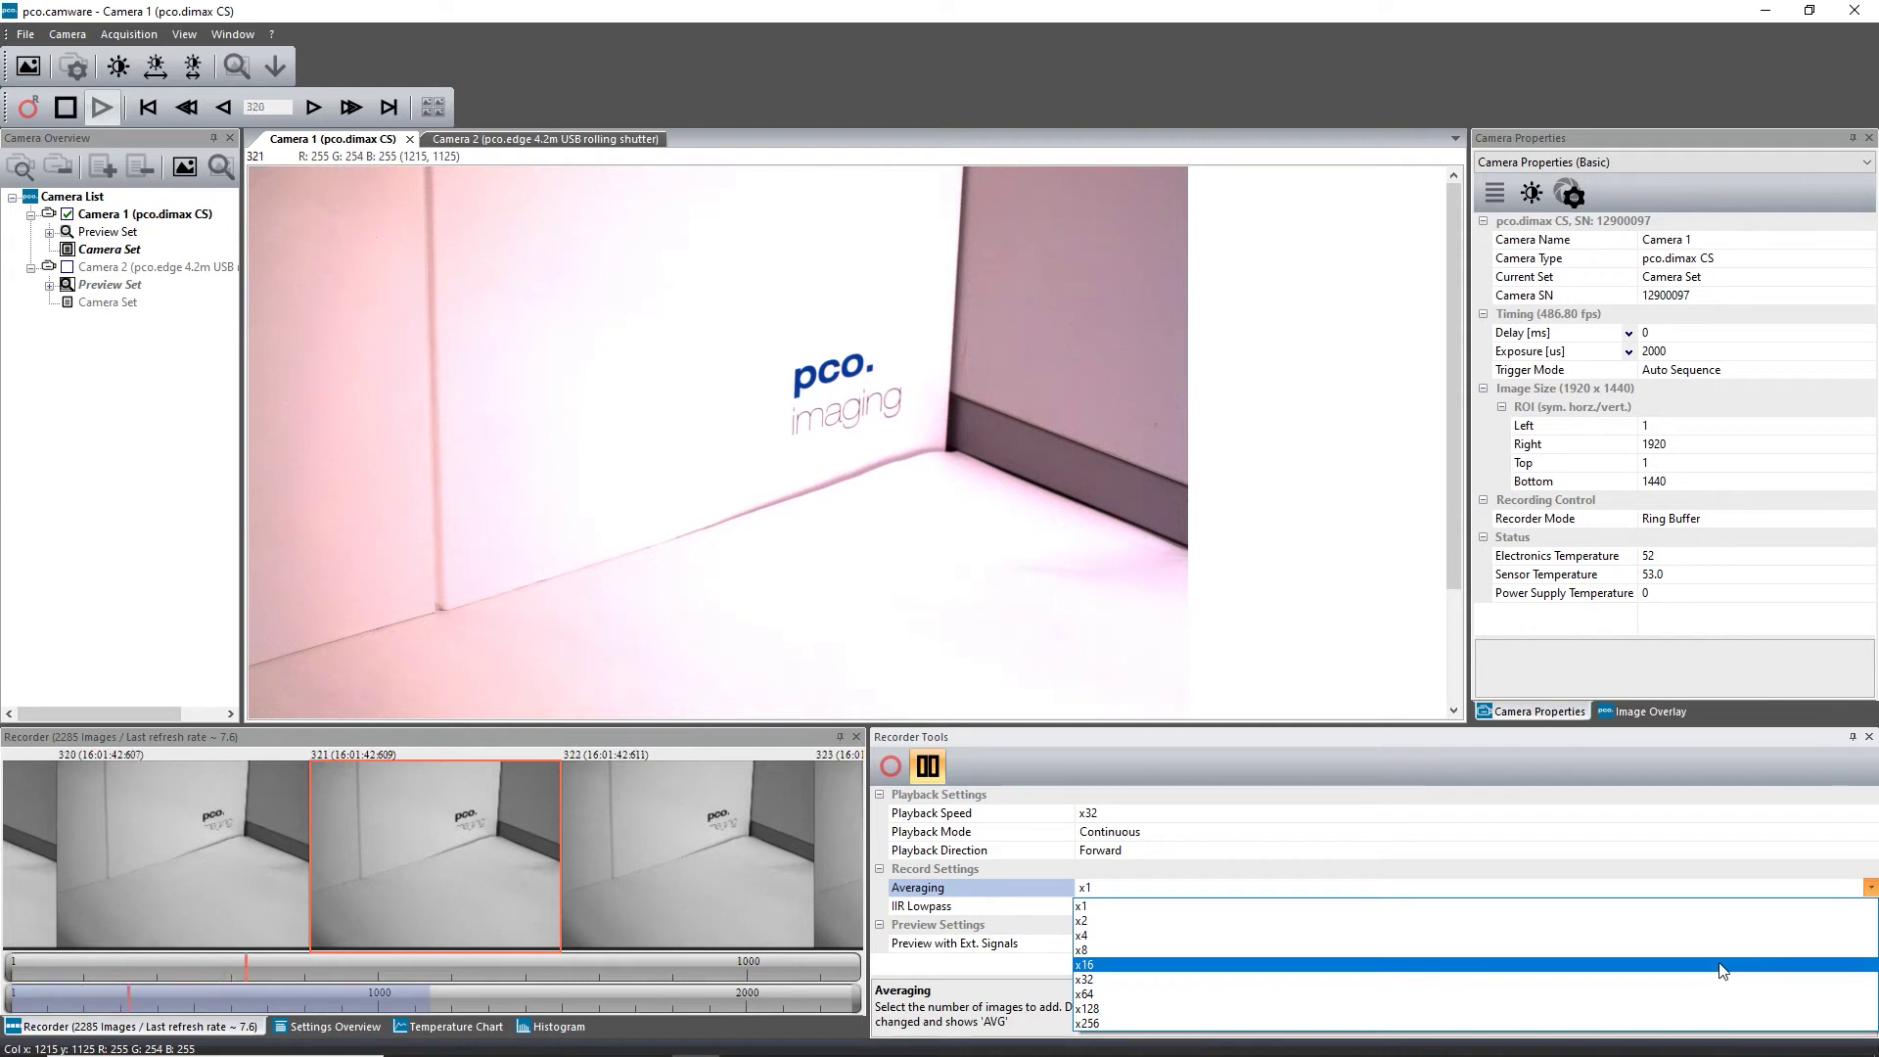
click(1729, 907)
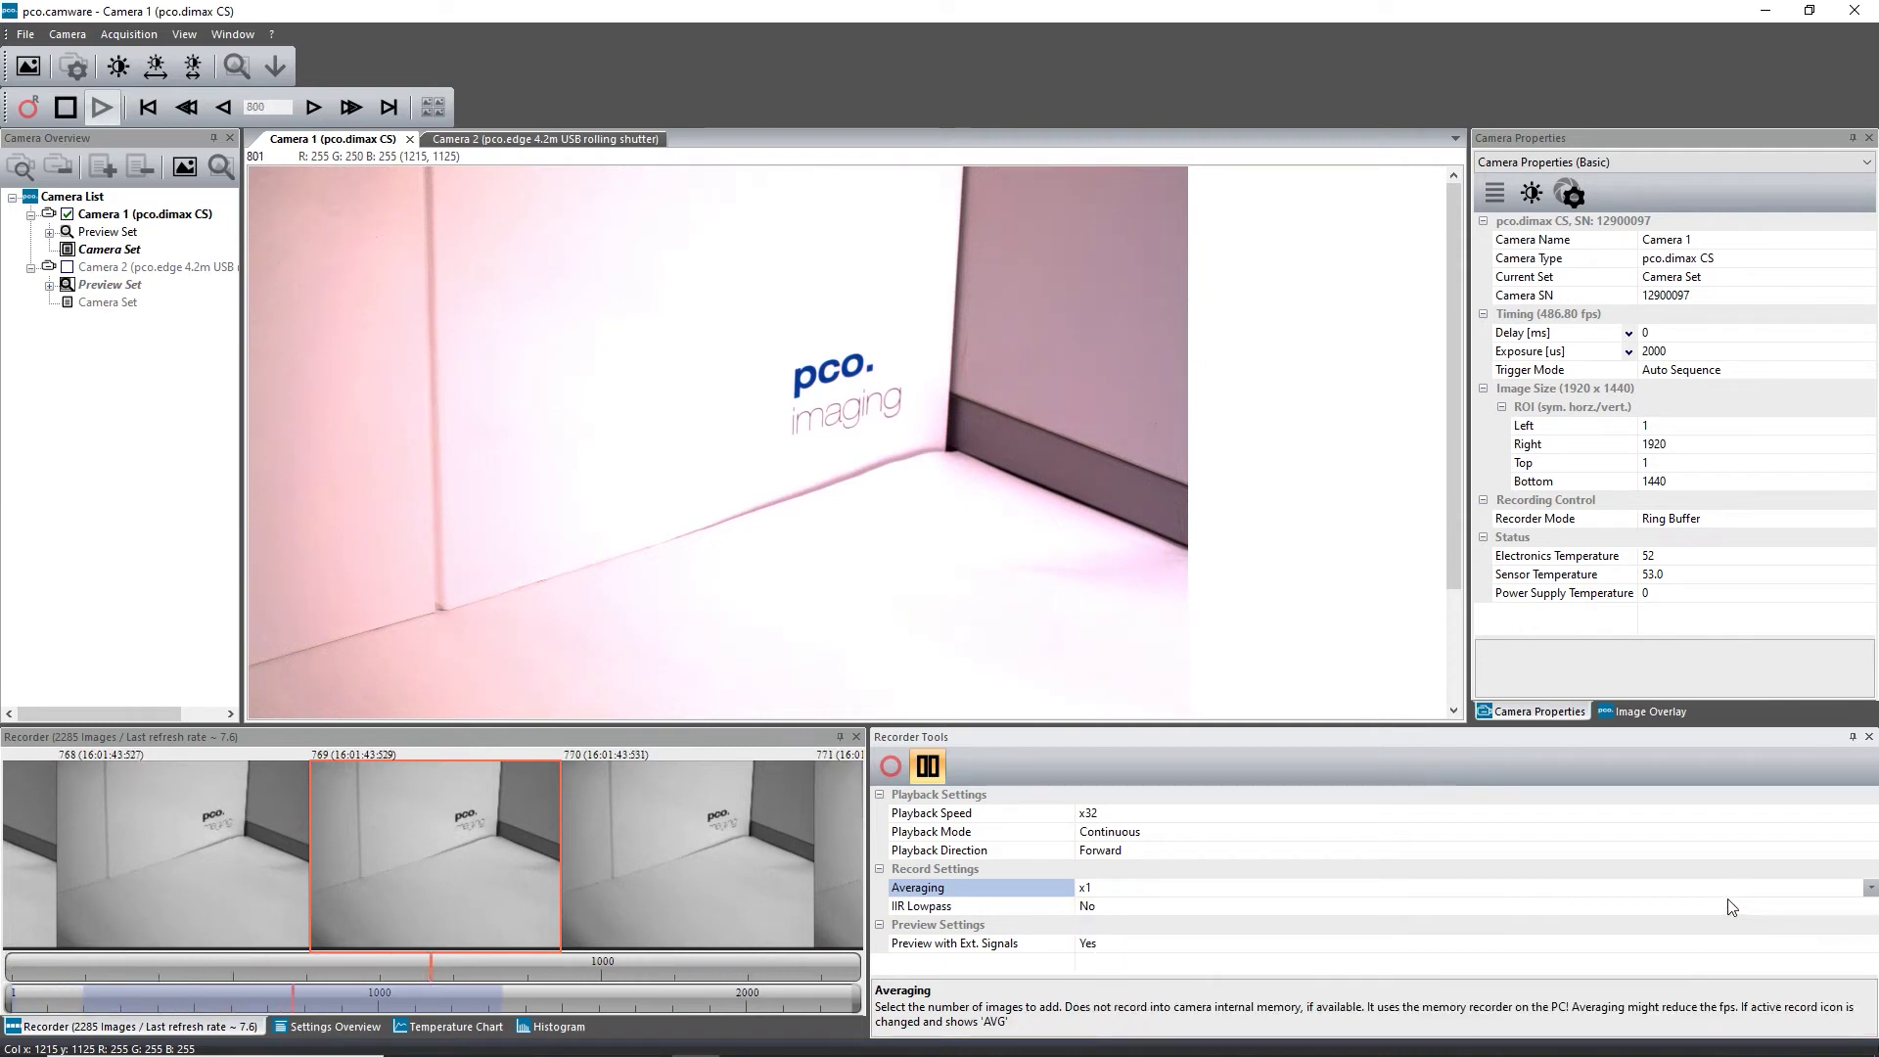
click(1736, 910)
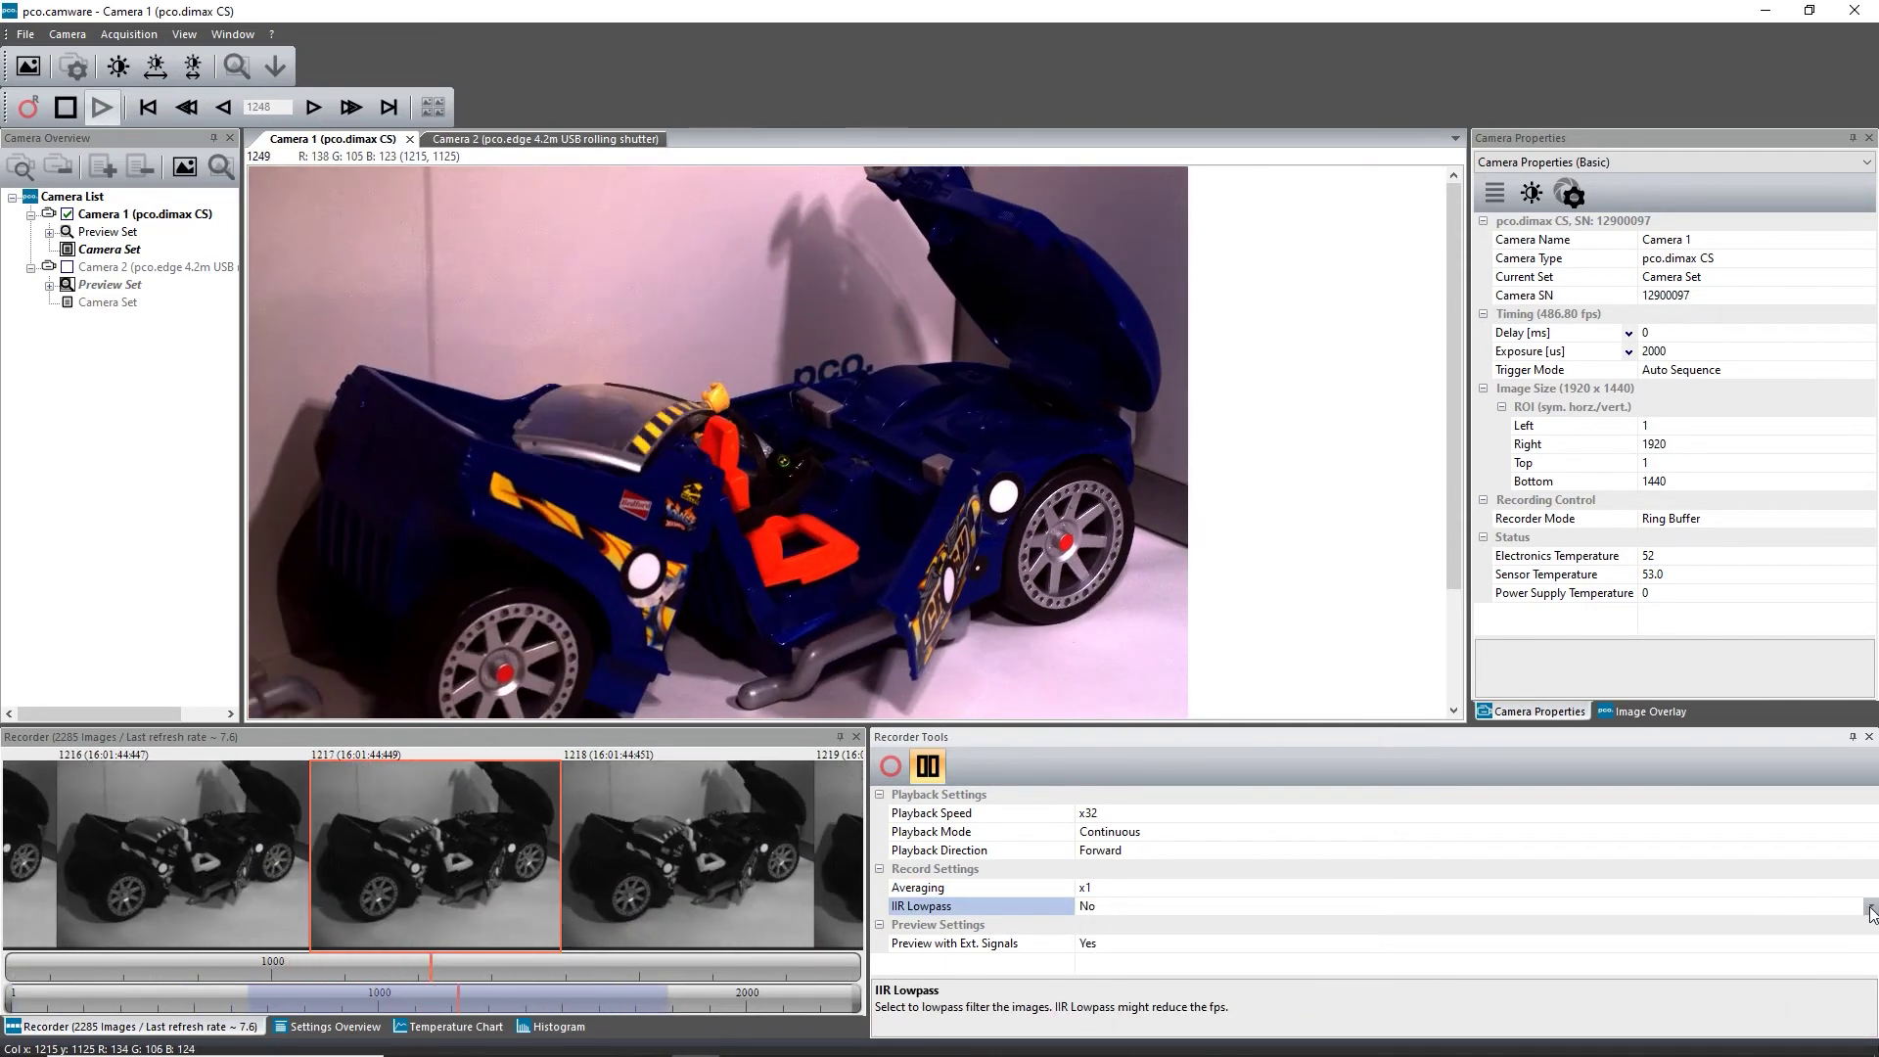
click(1871, 907)
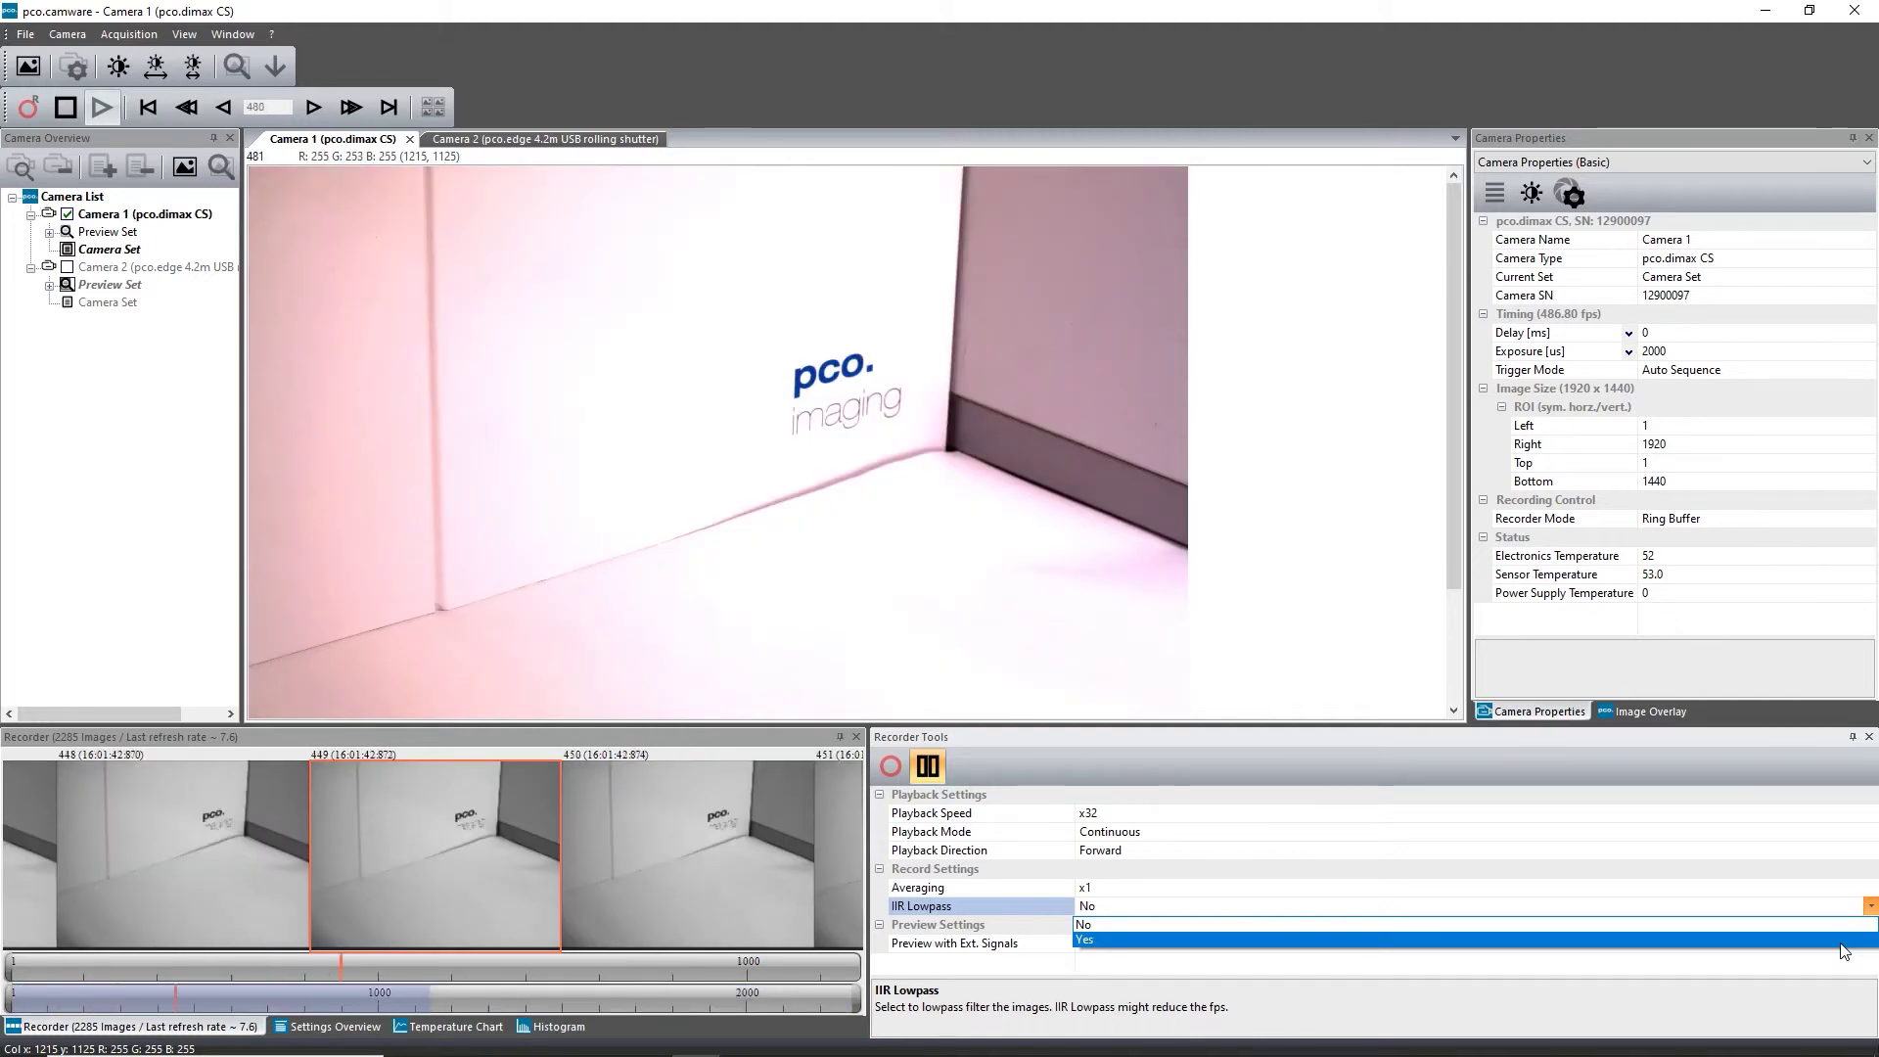
click(1845, 952)
click(1848, 955)
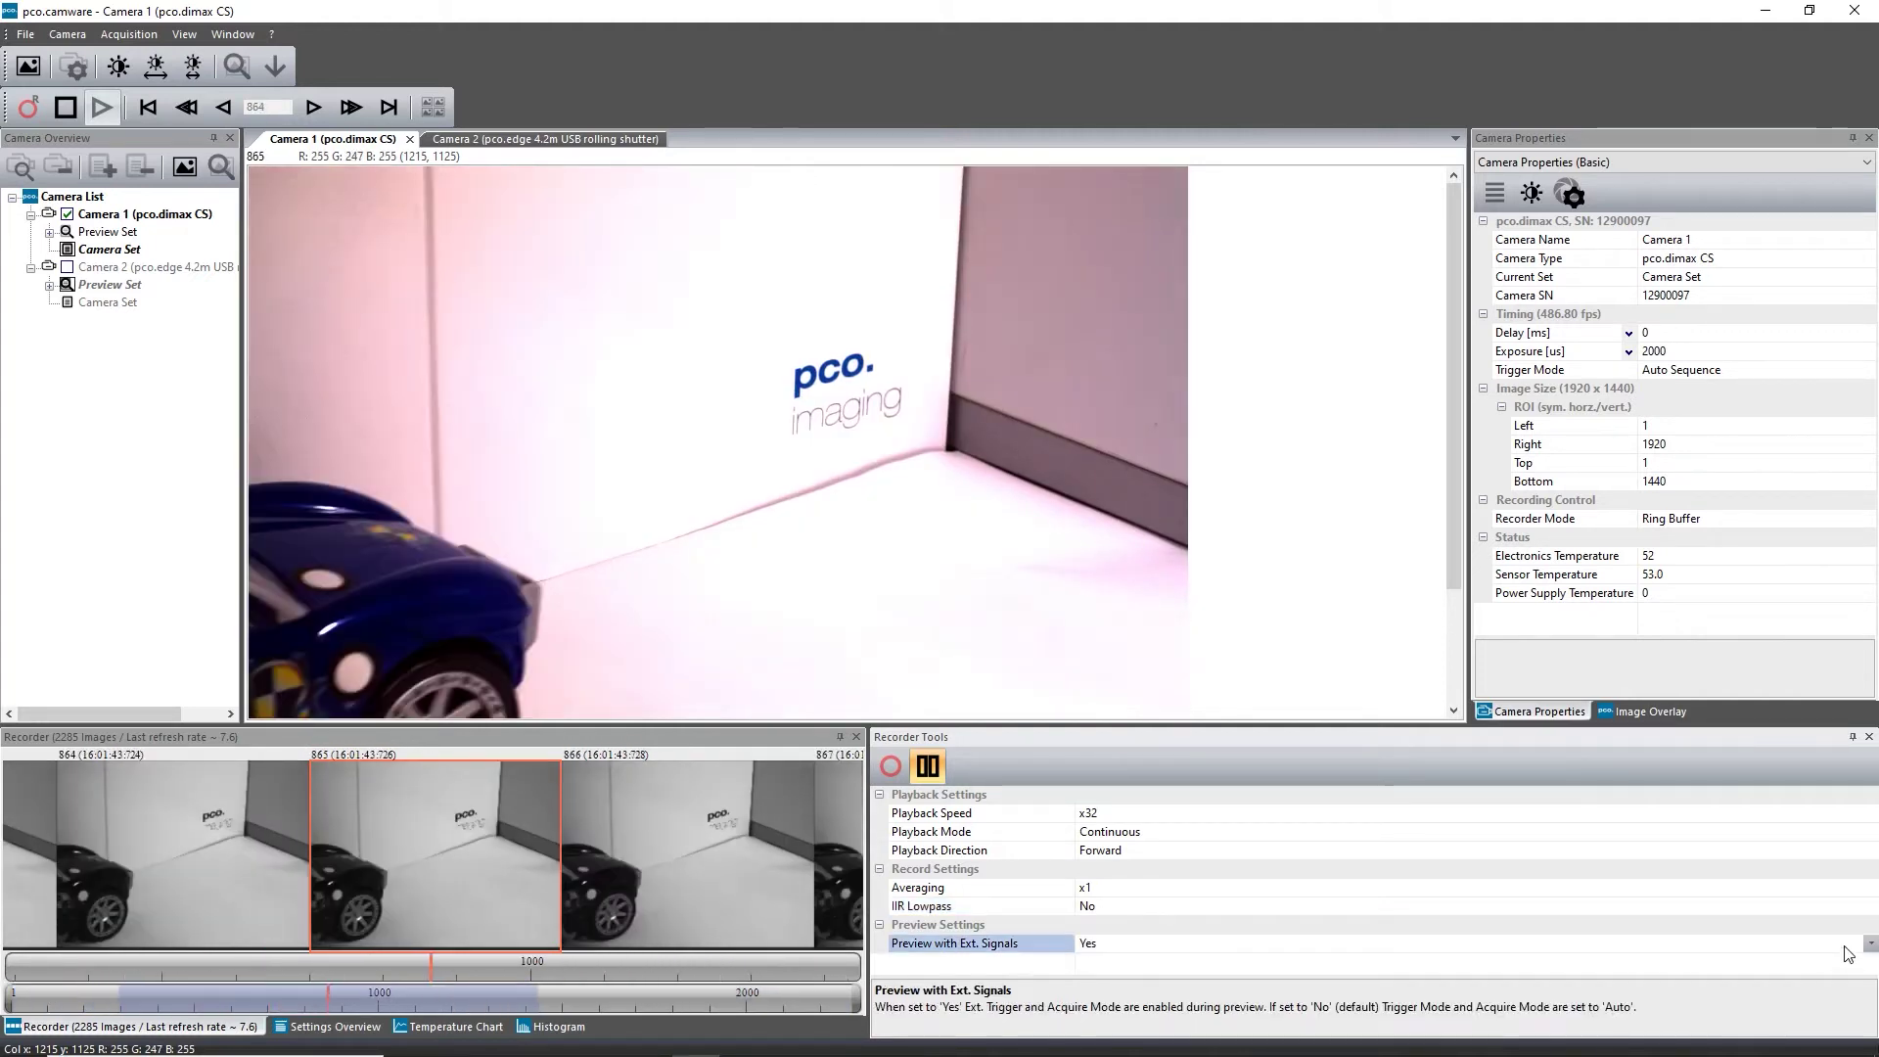
Keep Preview with Ext. Signals at Yes and pause playback at frame 1282
click(1871, 944)
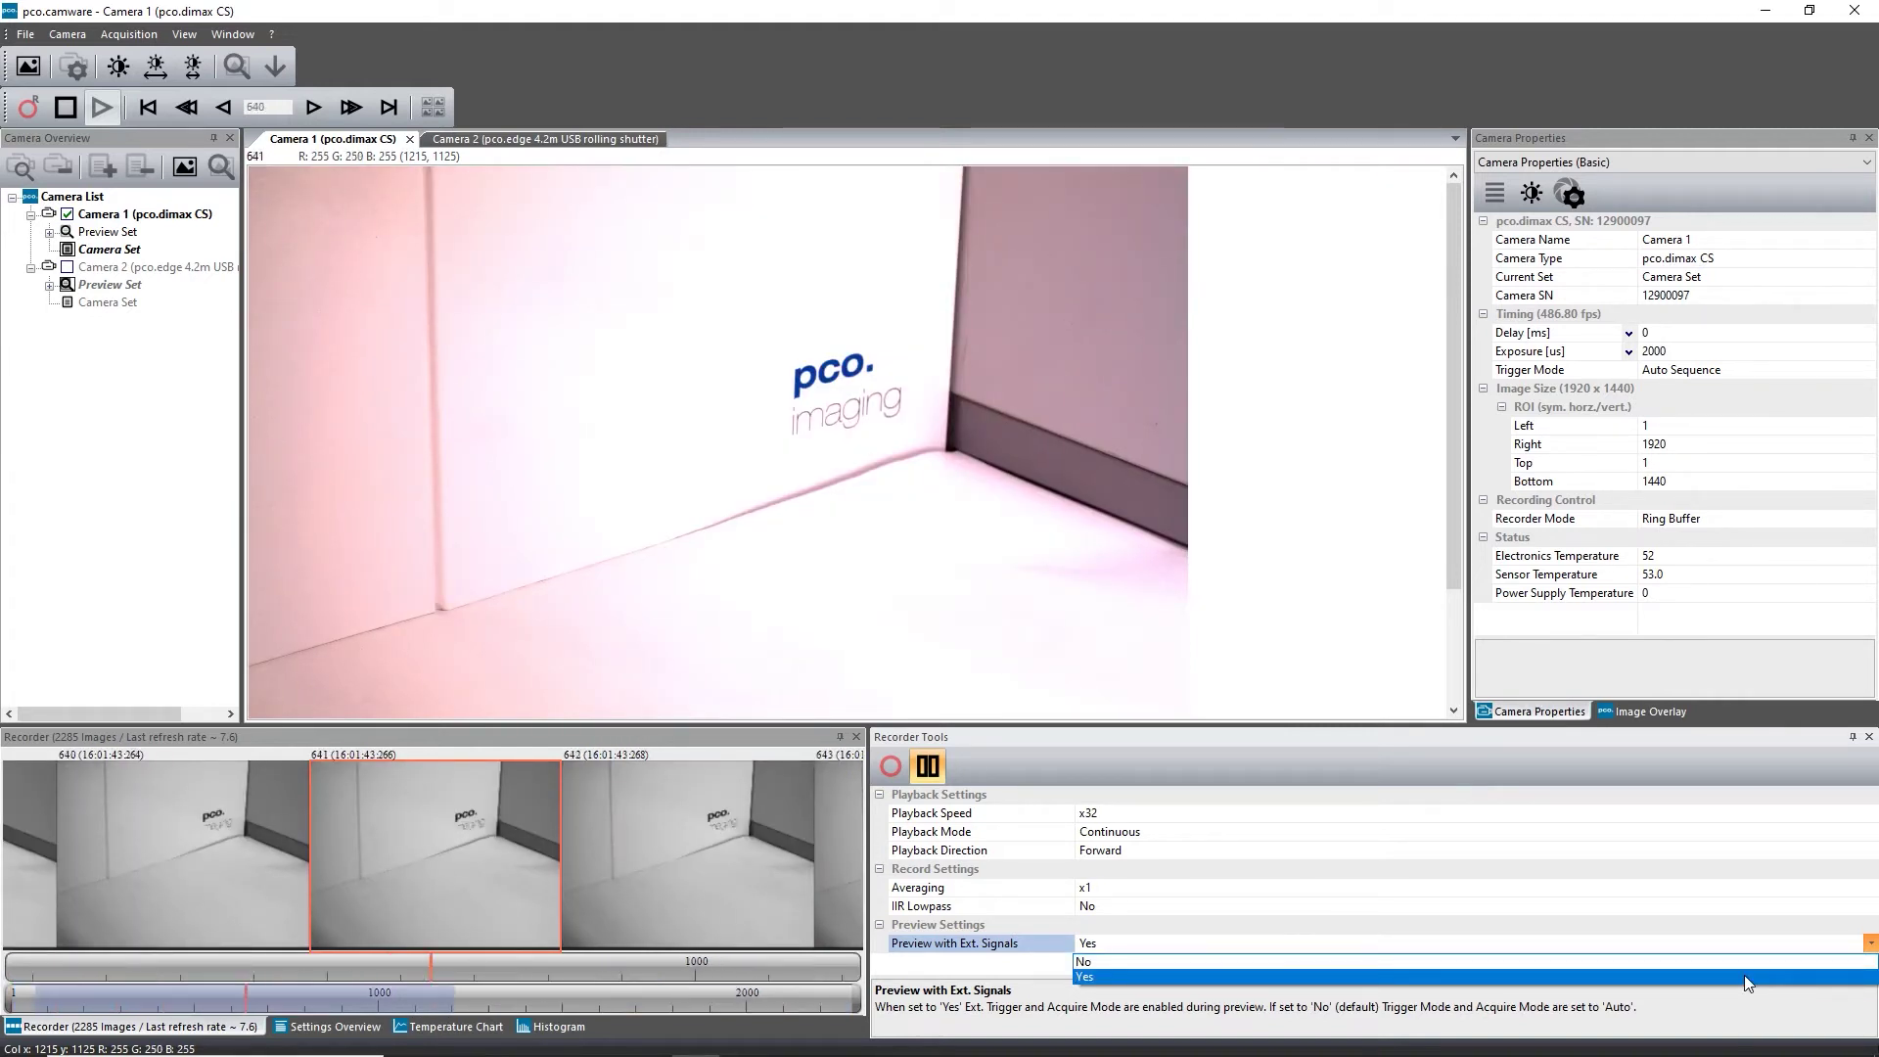
click(1744, 975)
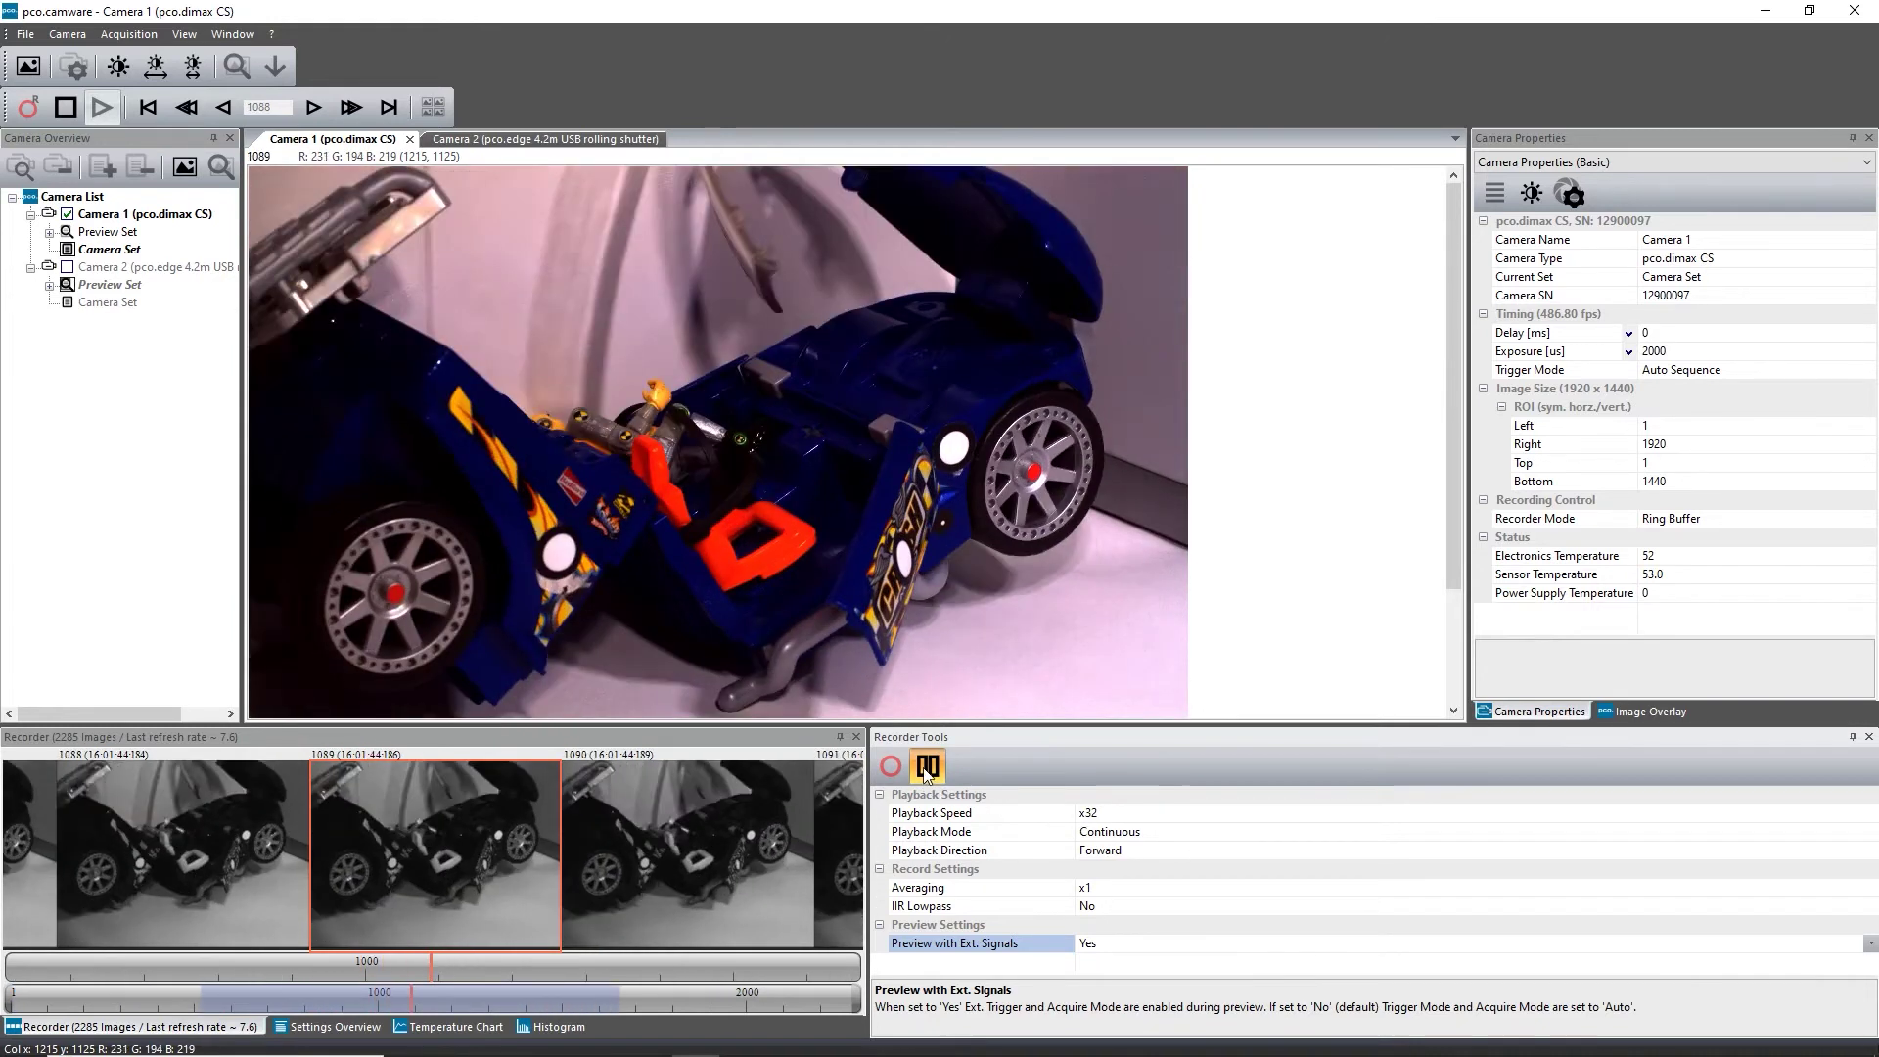
click(928, 766)
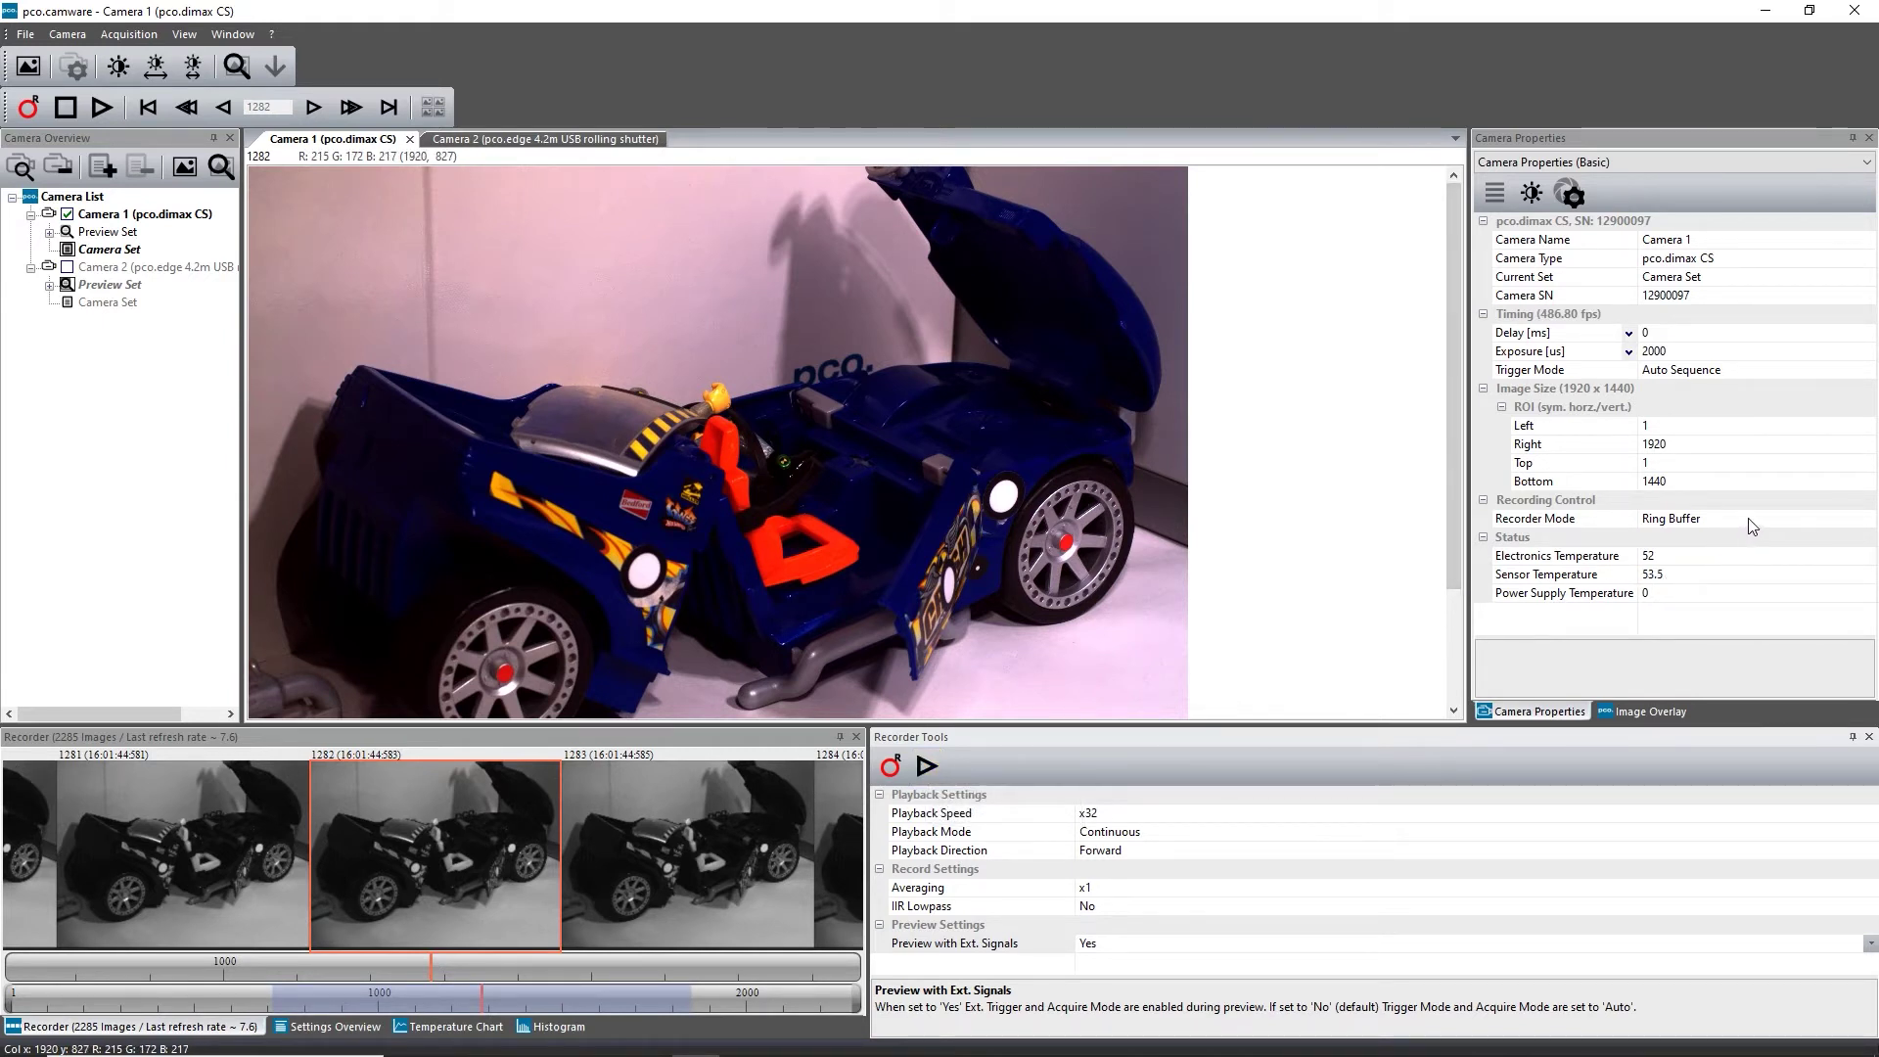
click(1809, 524)
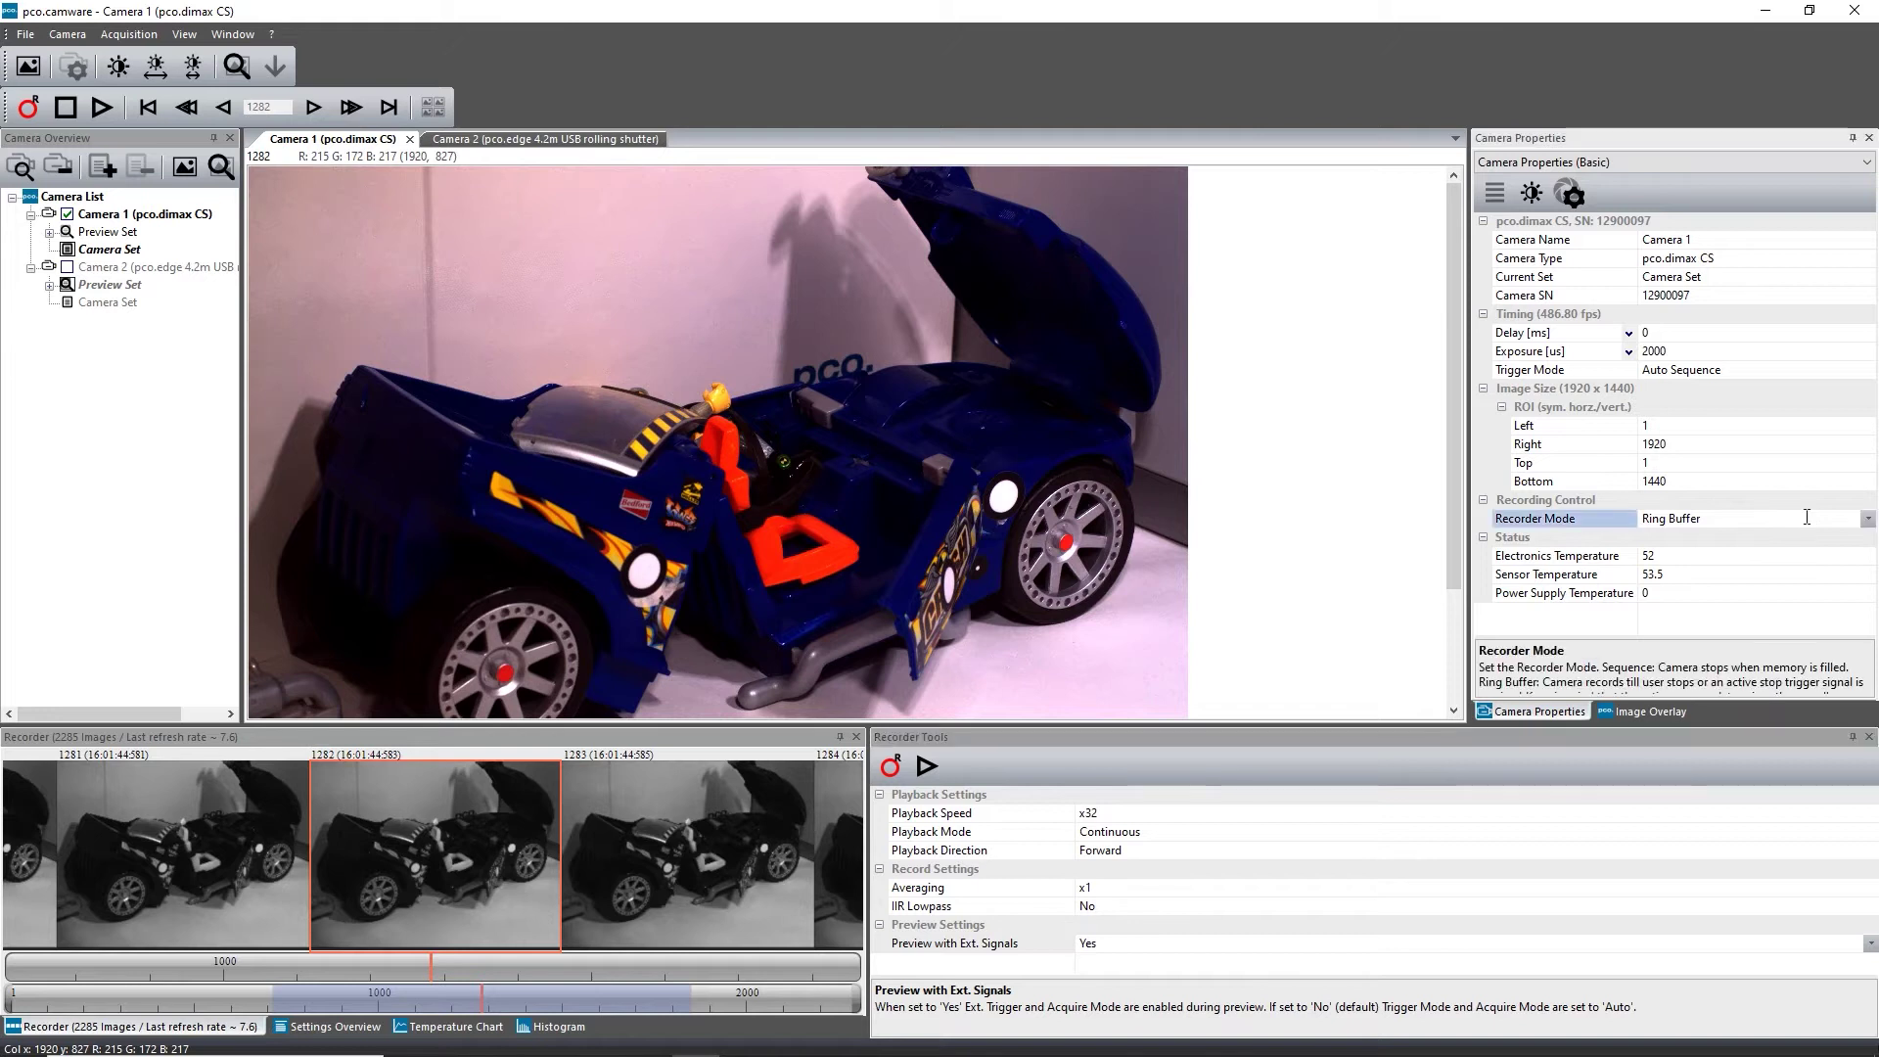
click(1868, 520)
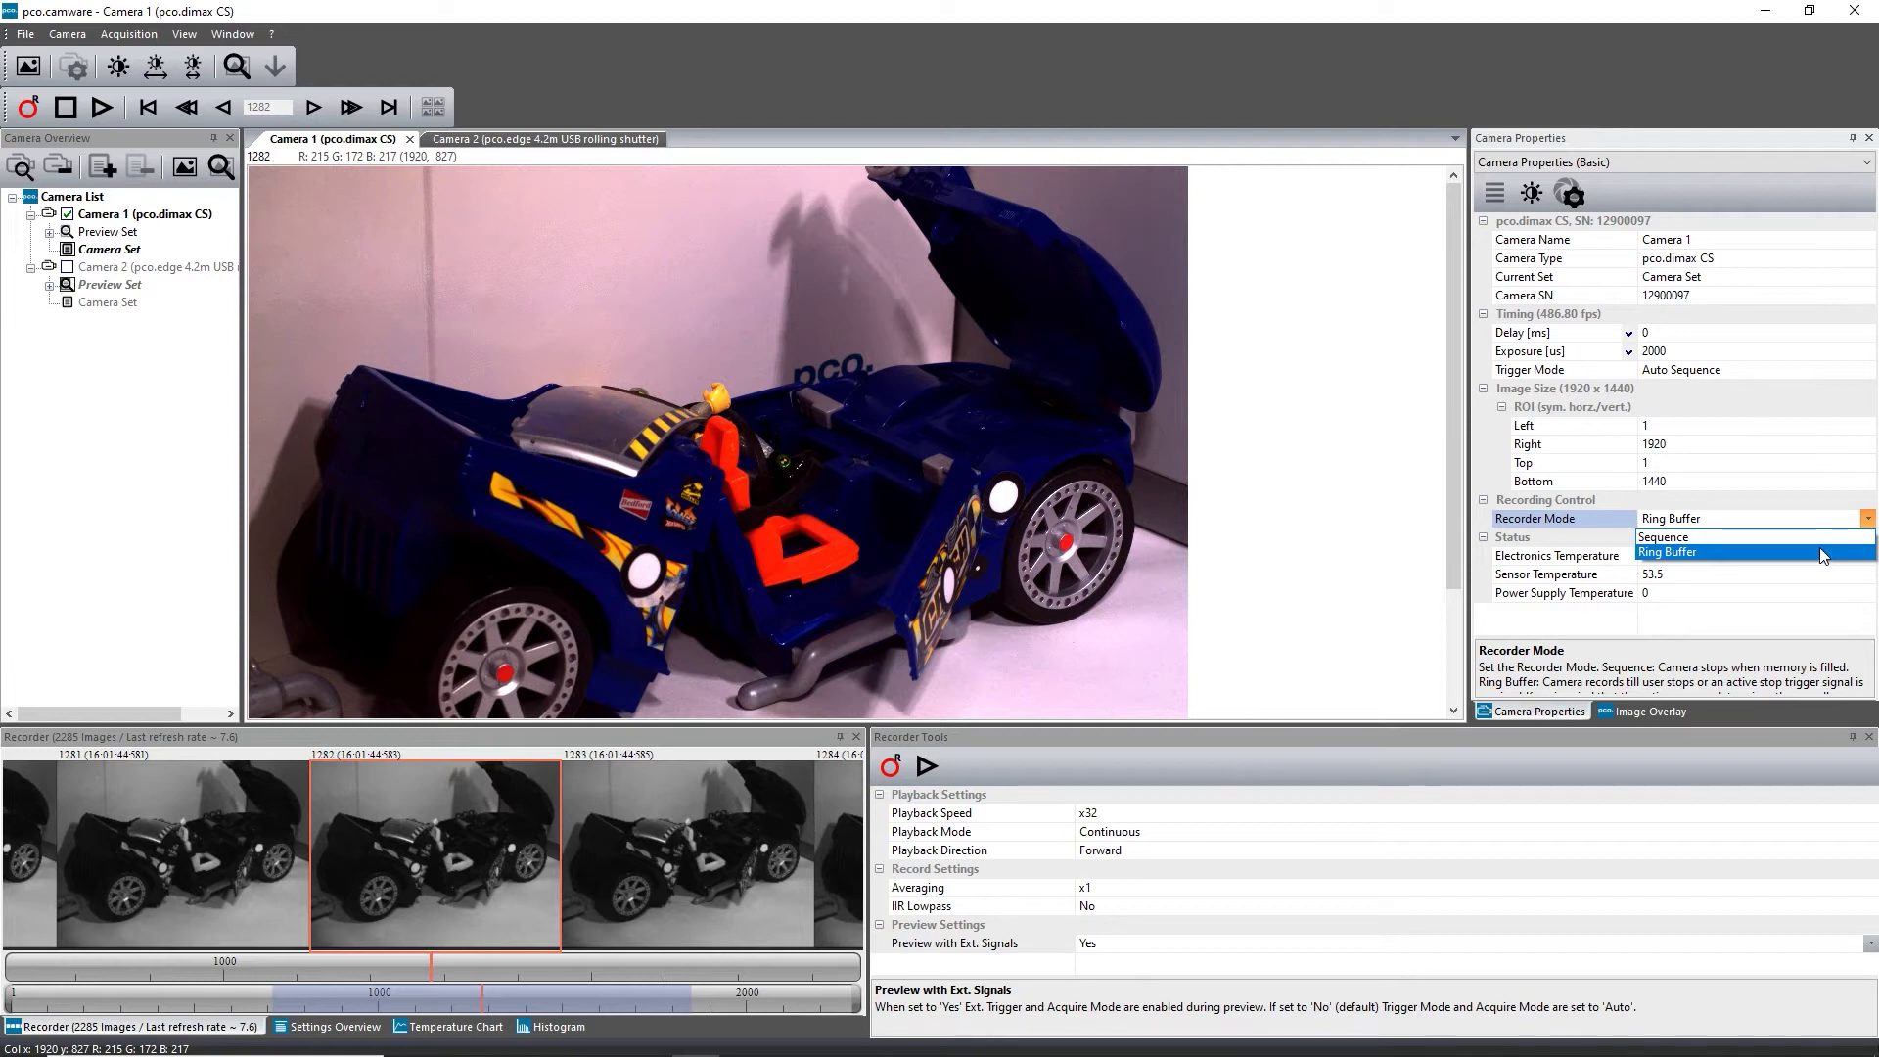
click(1823, 555)
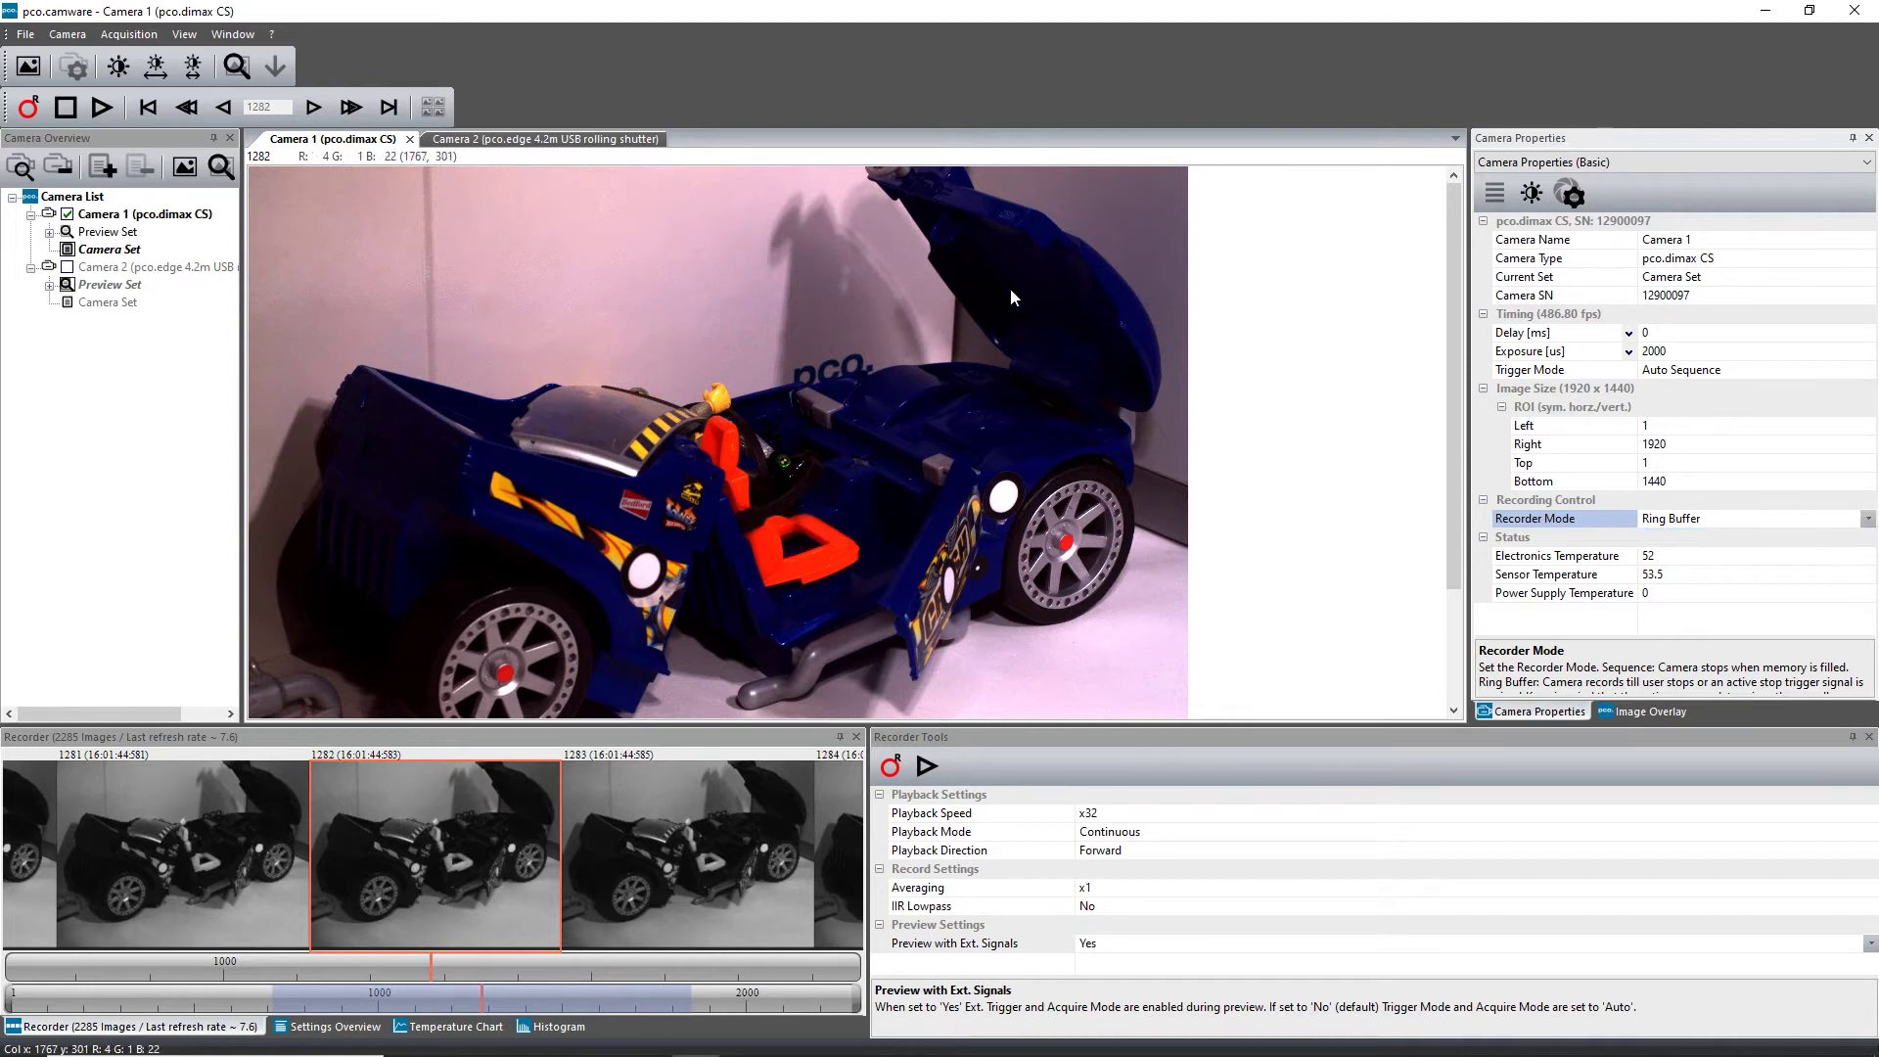
click(127, 39)
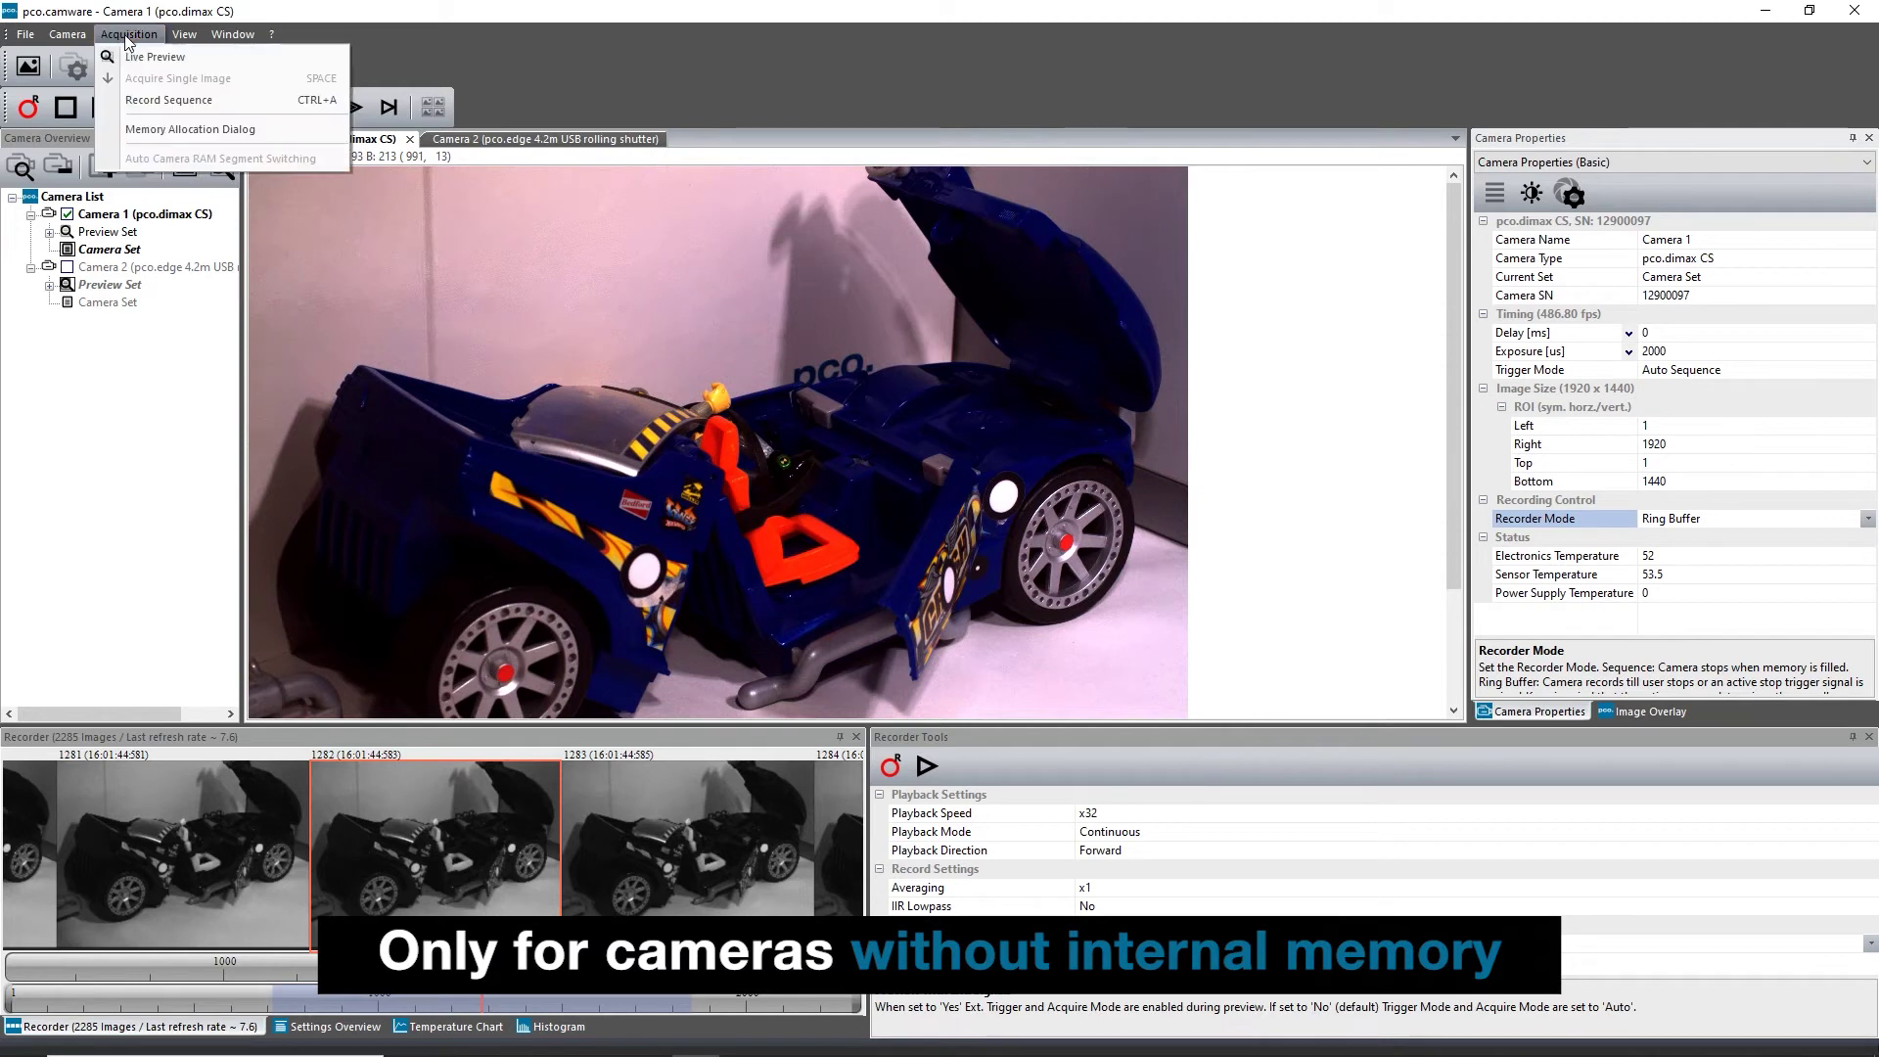
click(159, 137)
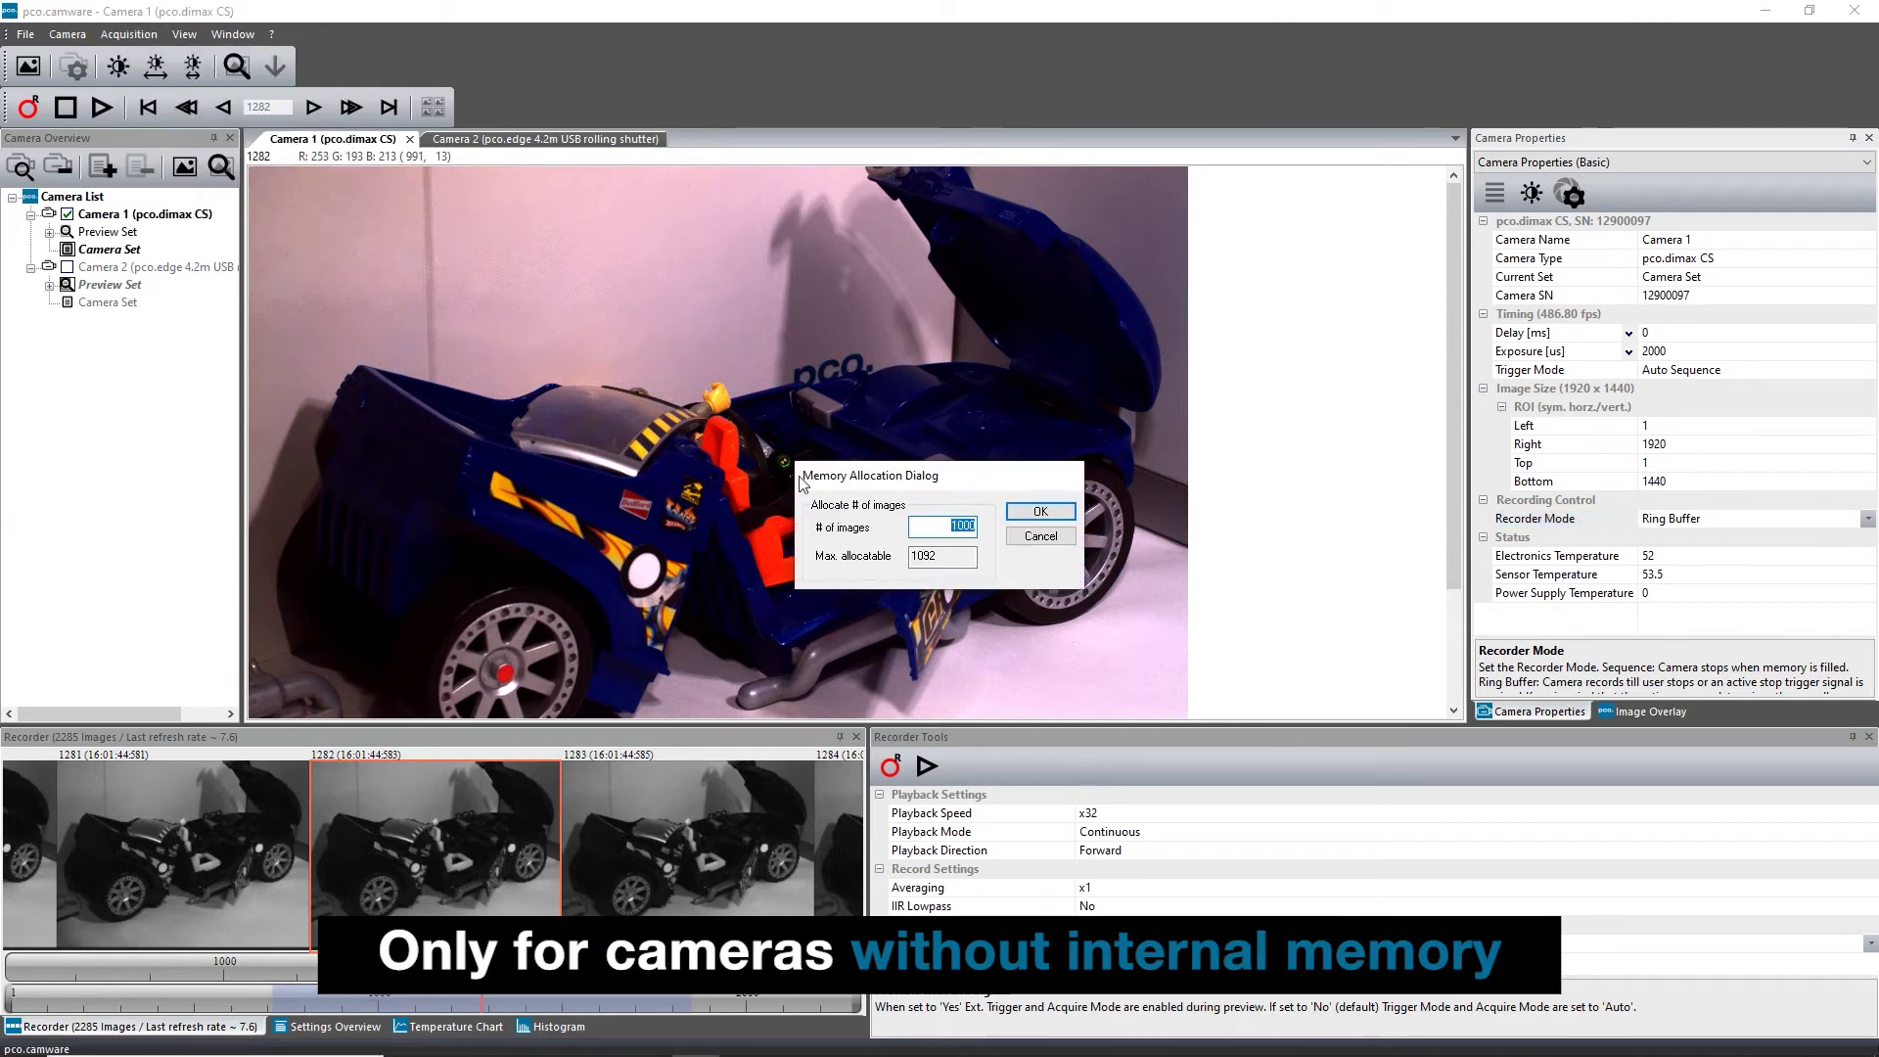
click(940, 530)
click(1026, 539)
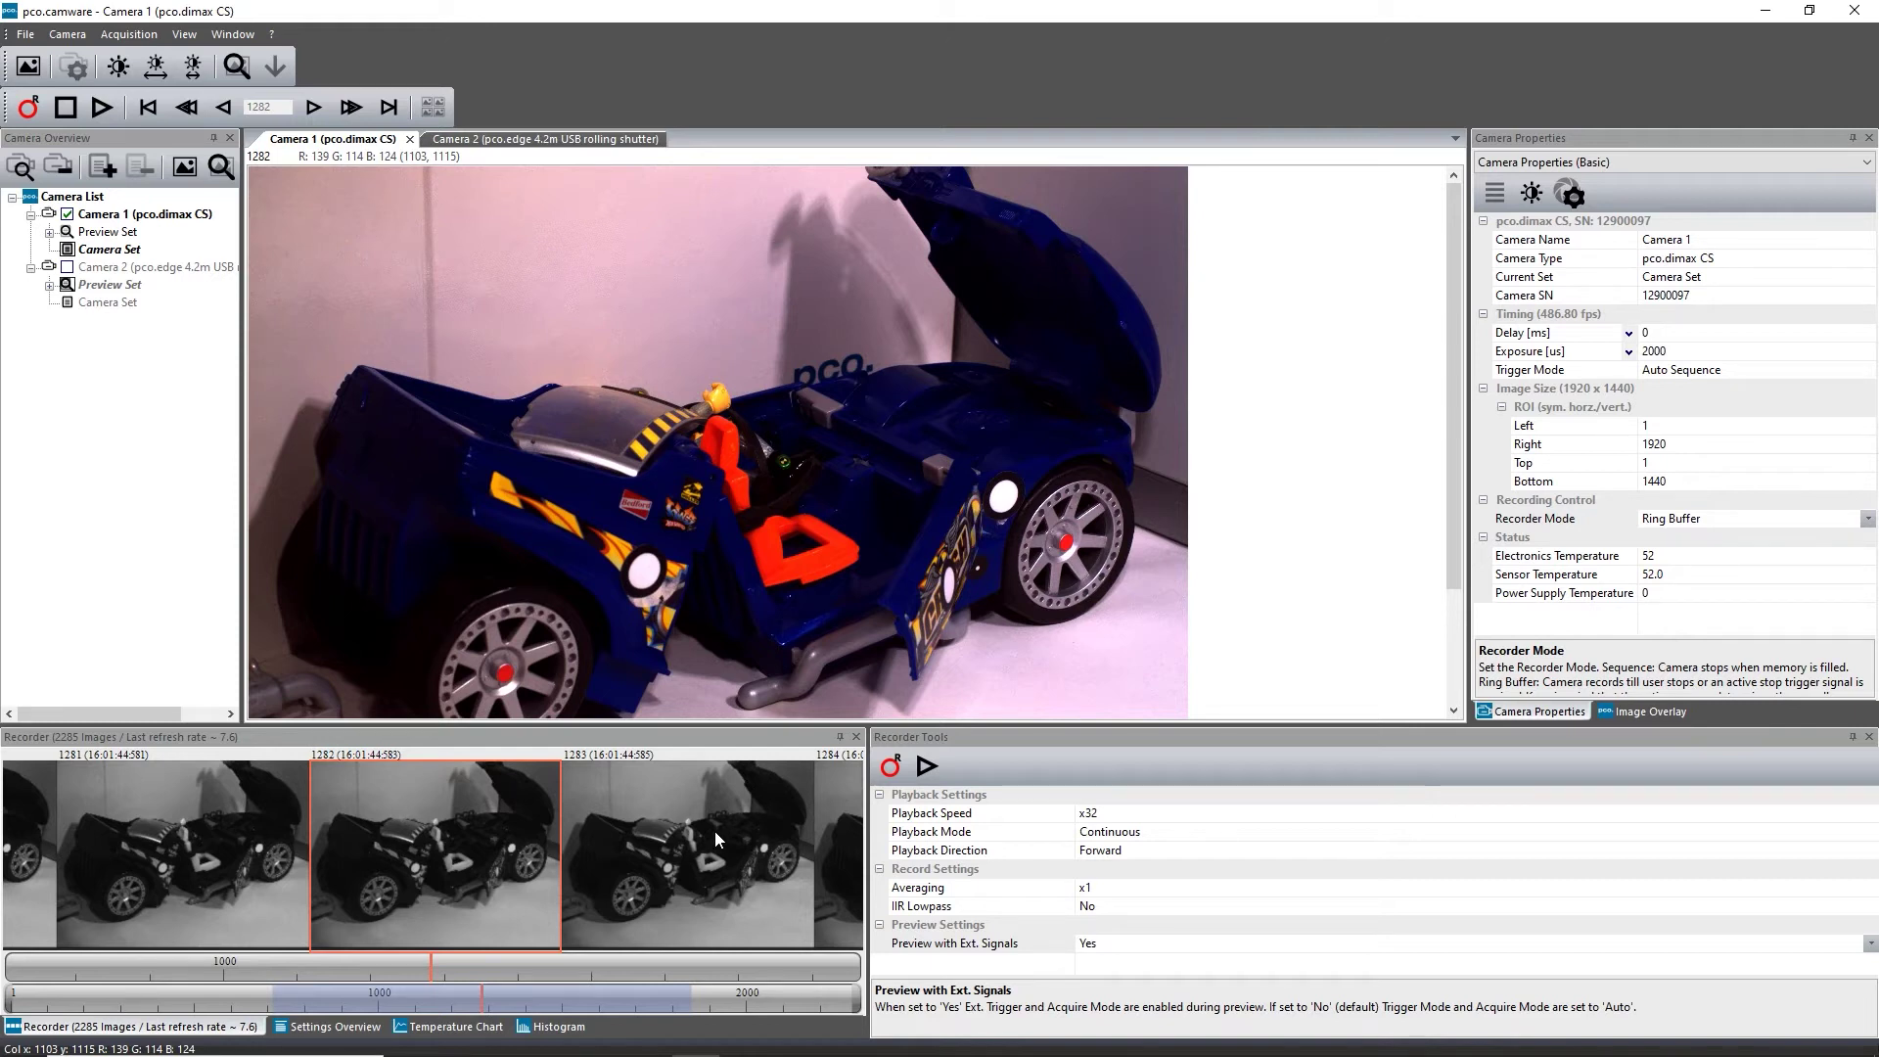
Go to frame 1284, then scroll the recorder timeline back to frame 942 with the car intact
click(826, 832)
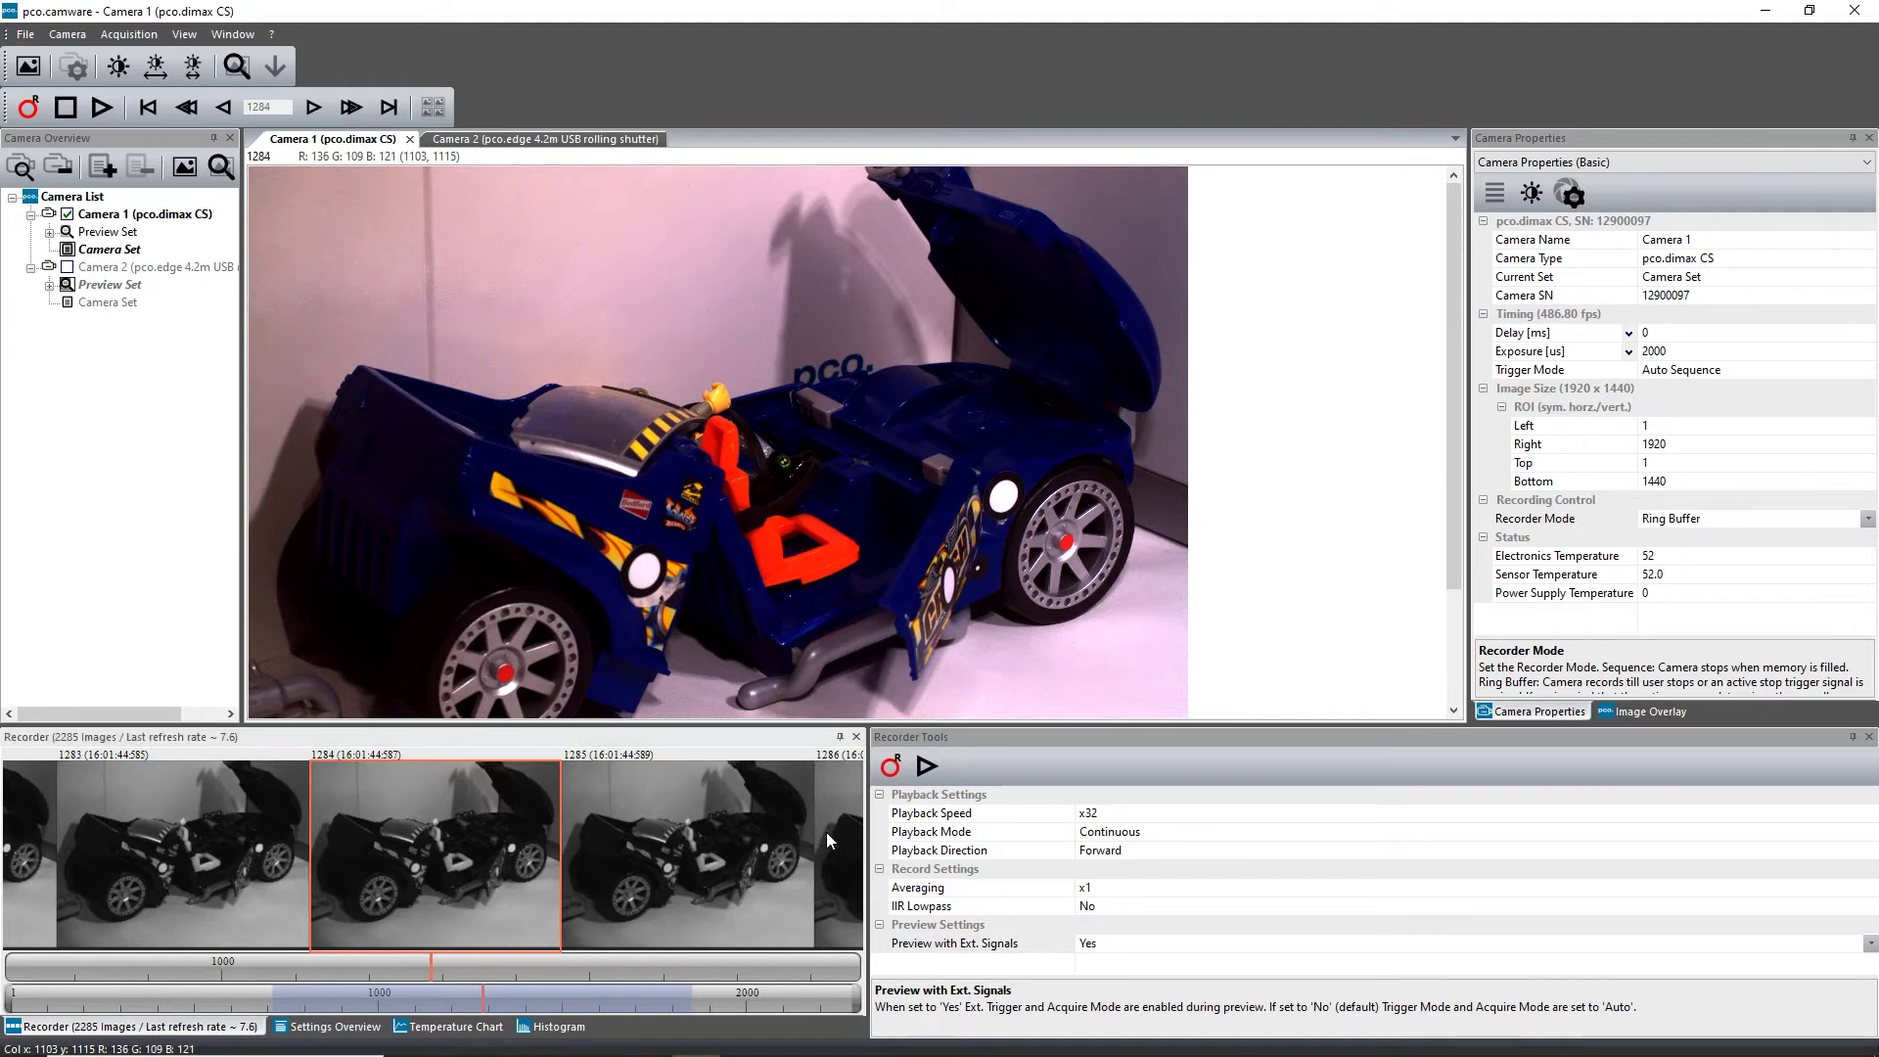
right_click(689, 845)
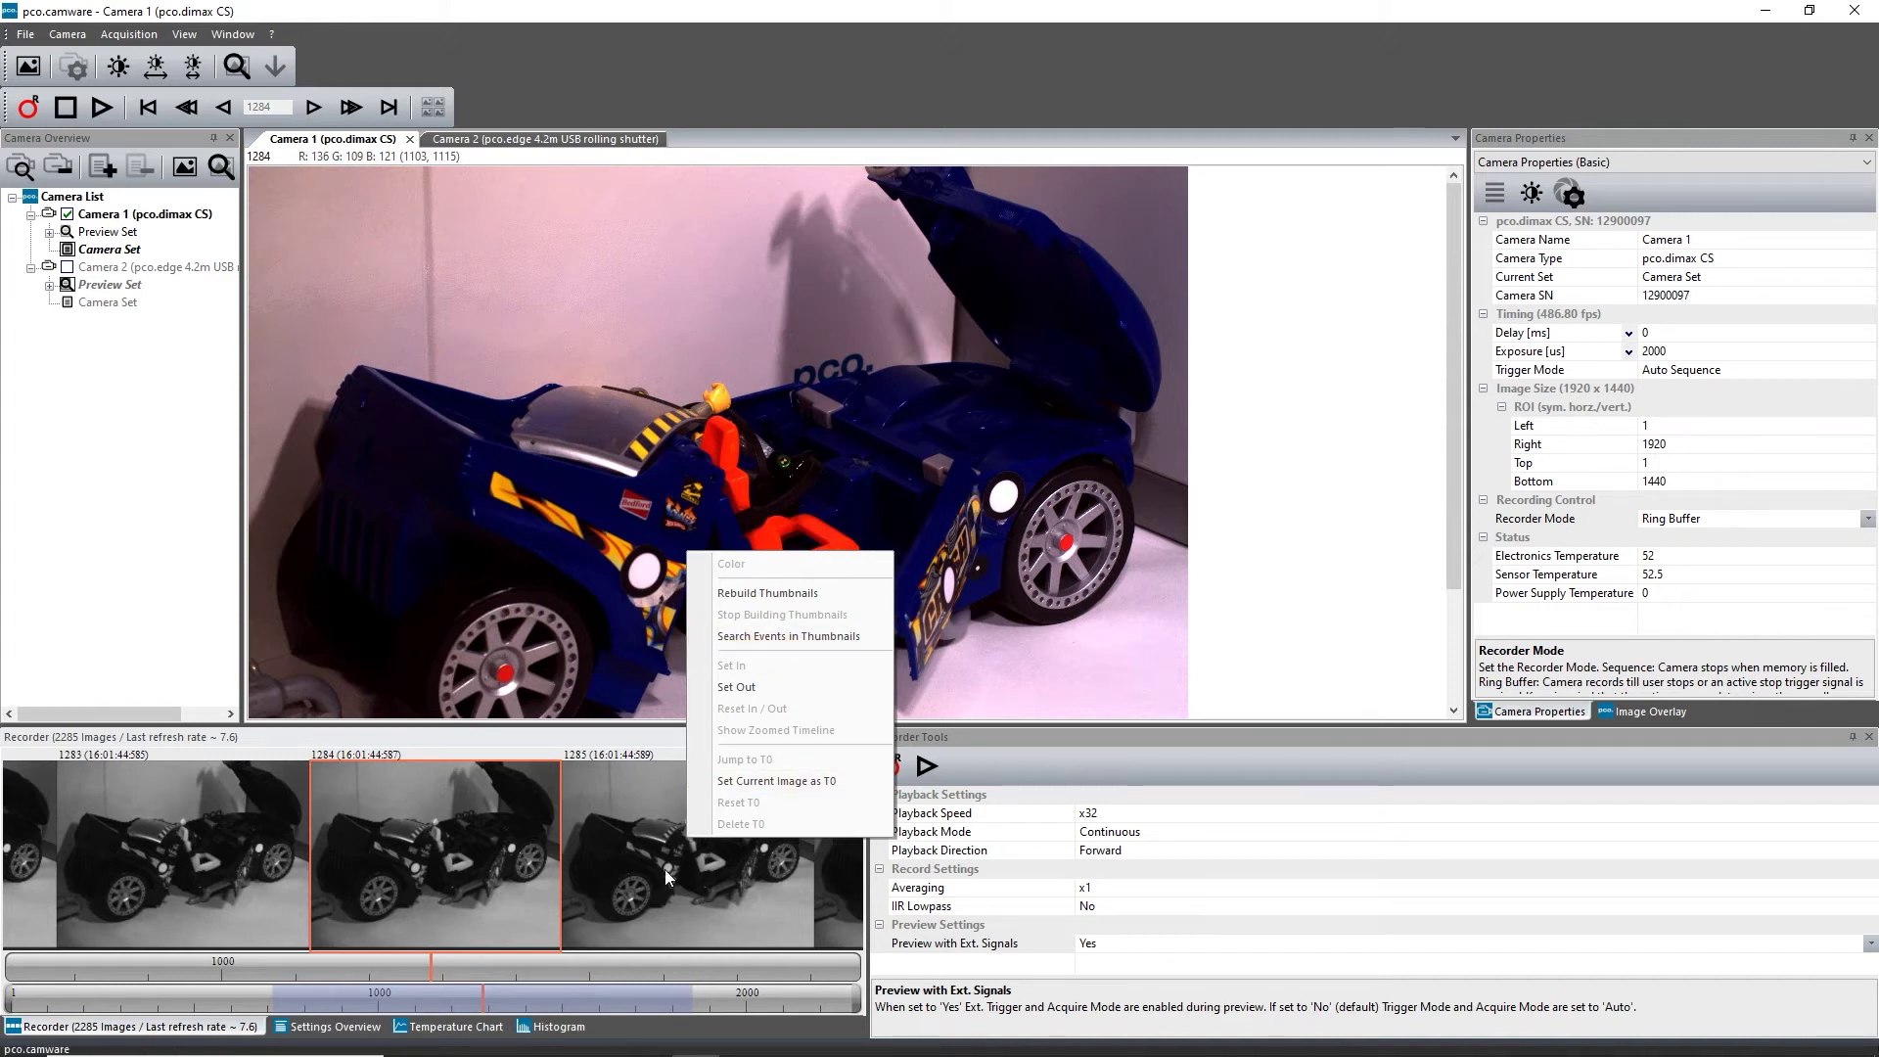
click(660, 1004)
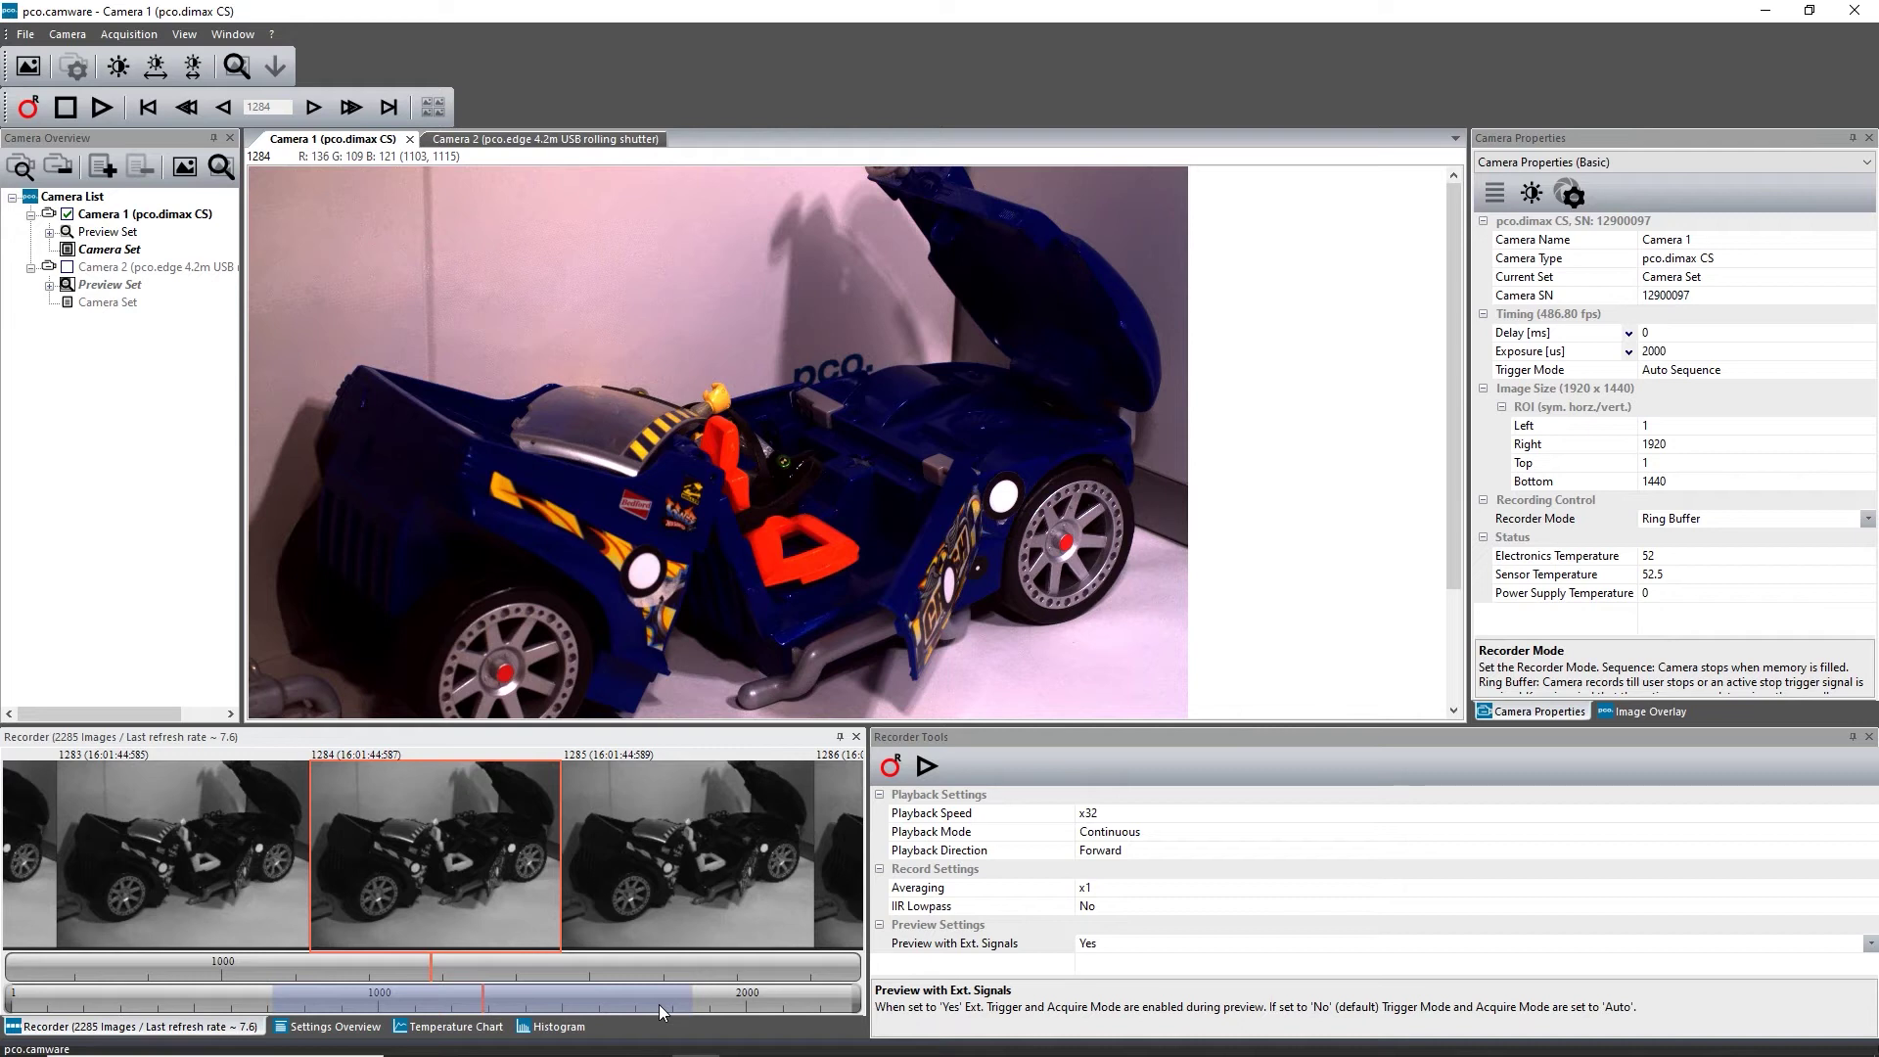
scroll(658, 1004, up, 3)
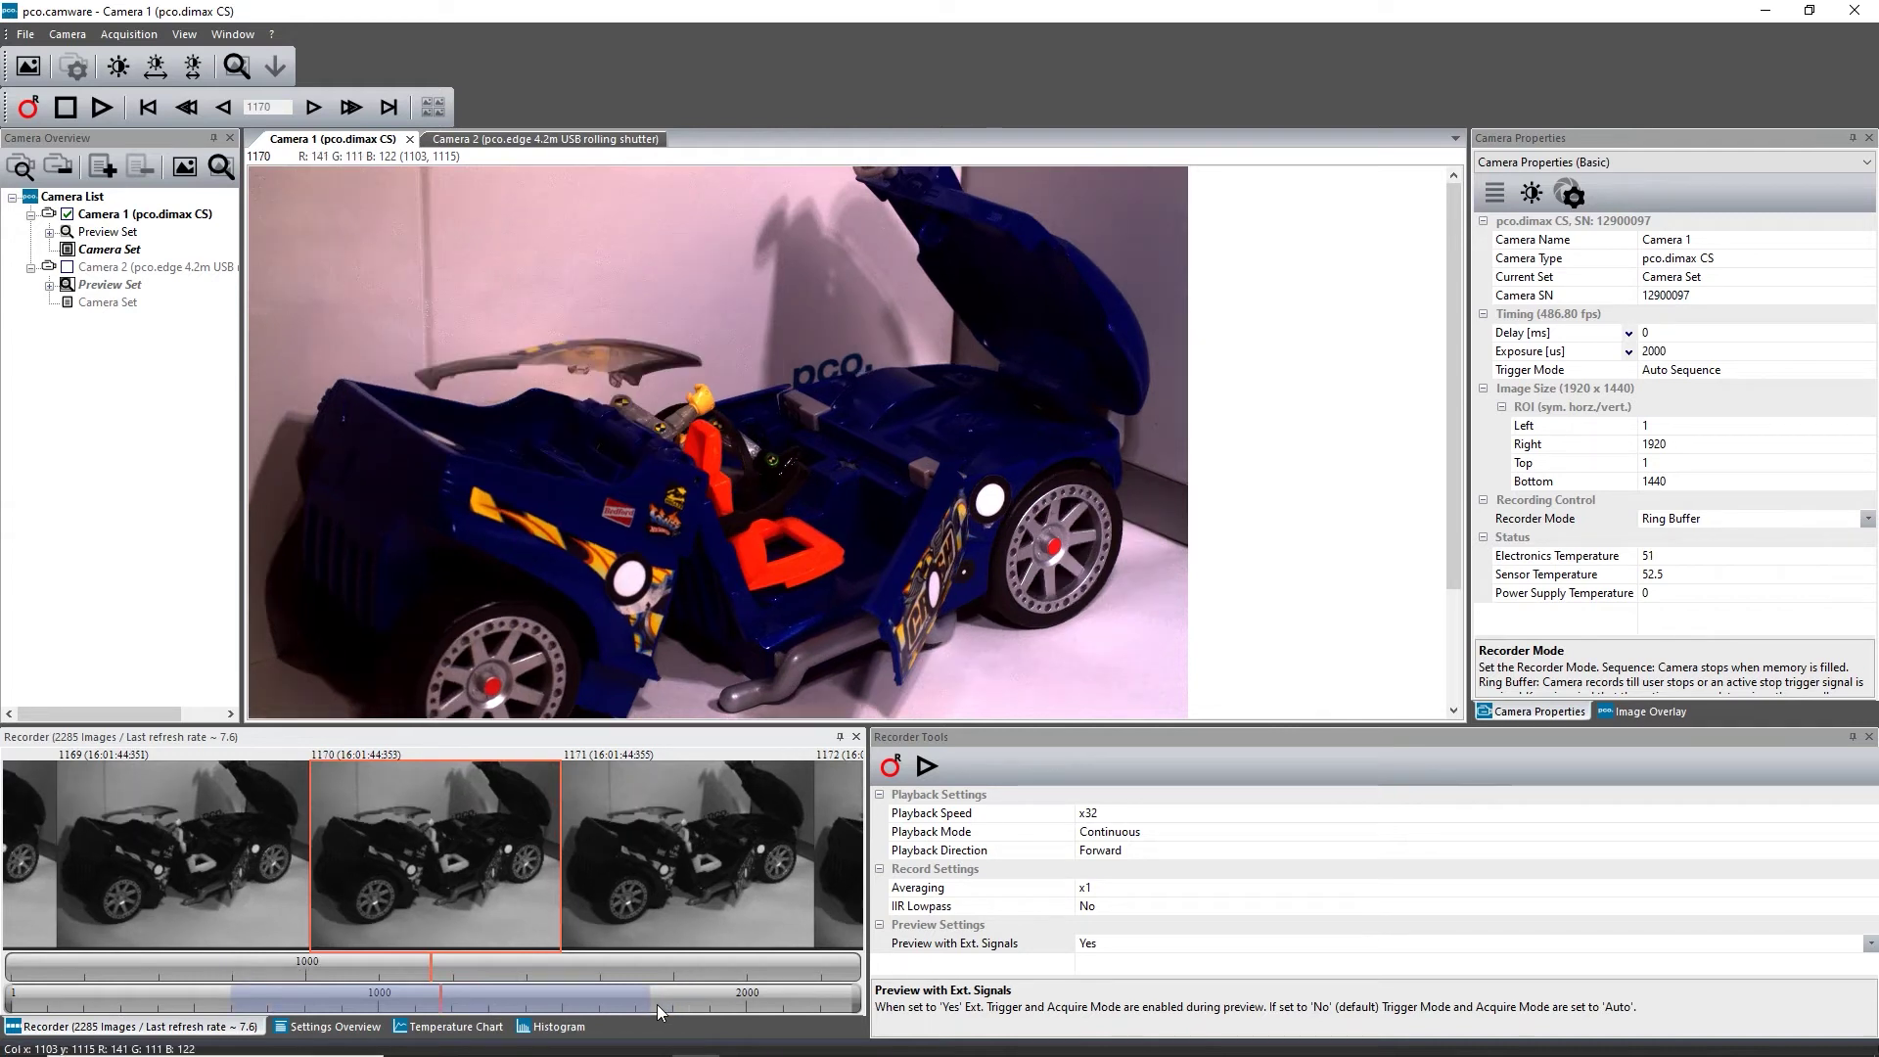
scroll(656, 1004, up, 3)
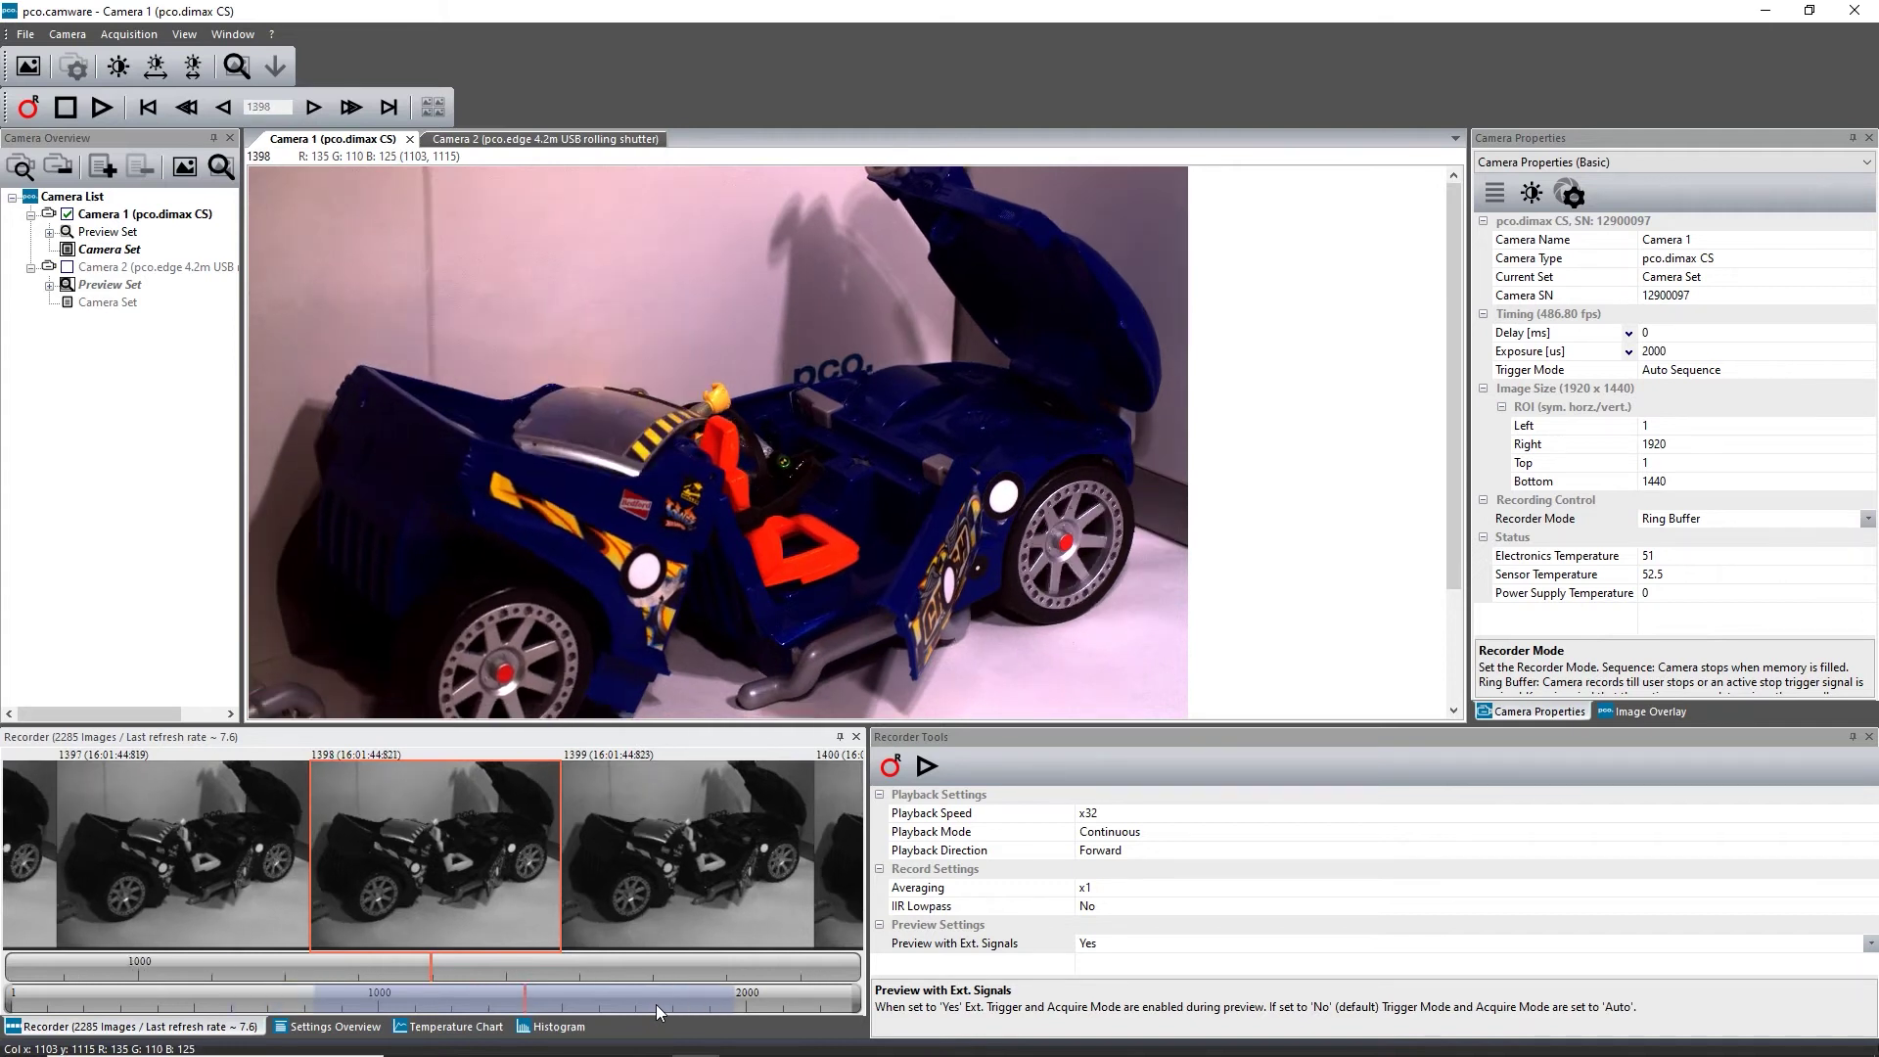
scroll(656, 1004, up, 3)
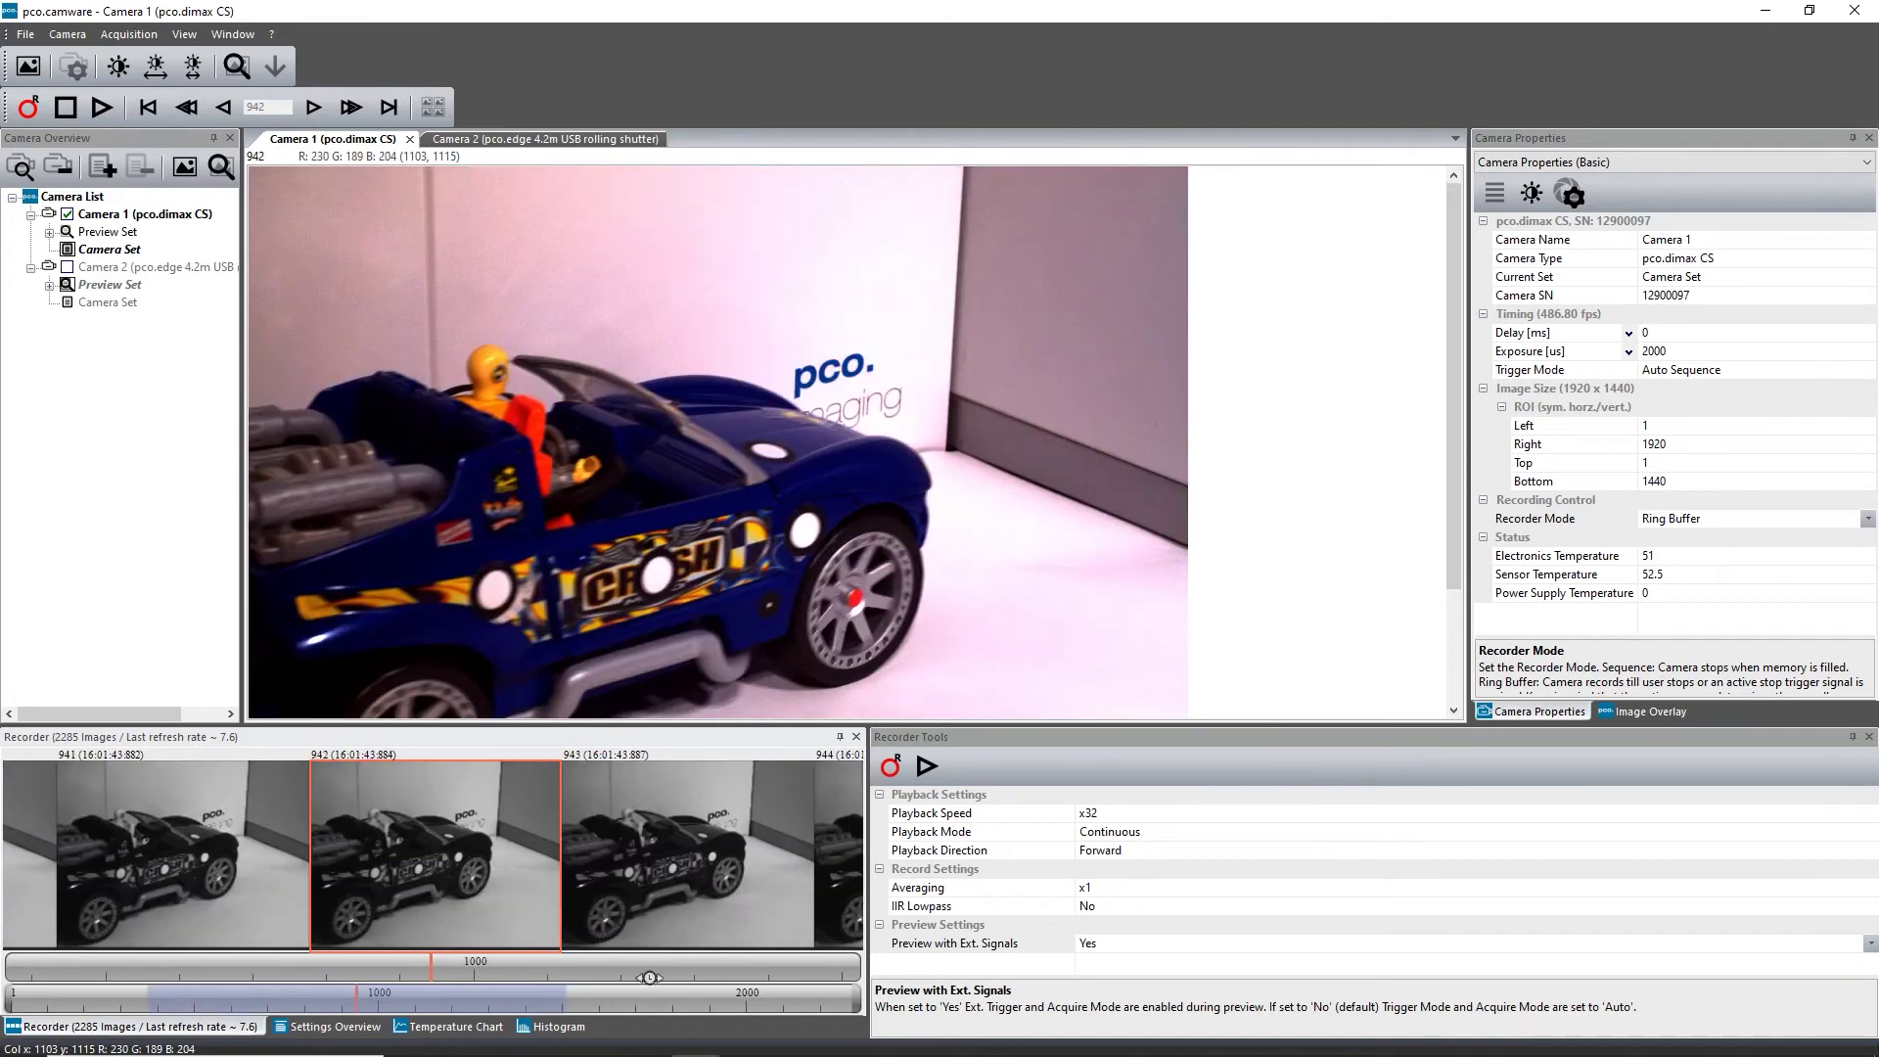
Apply Auto Range Crop to the preview image and rebuild the recorder thumbnails
right_click(656, 555)
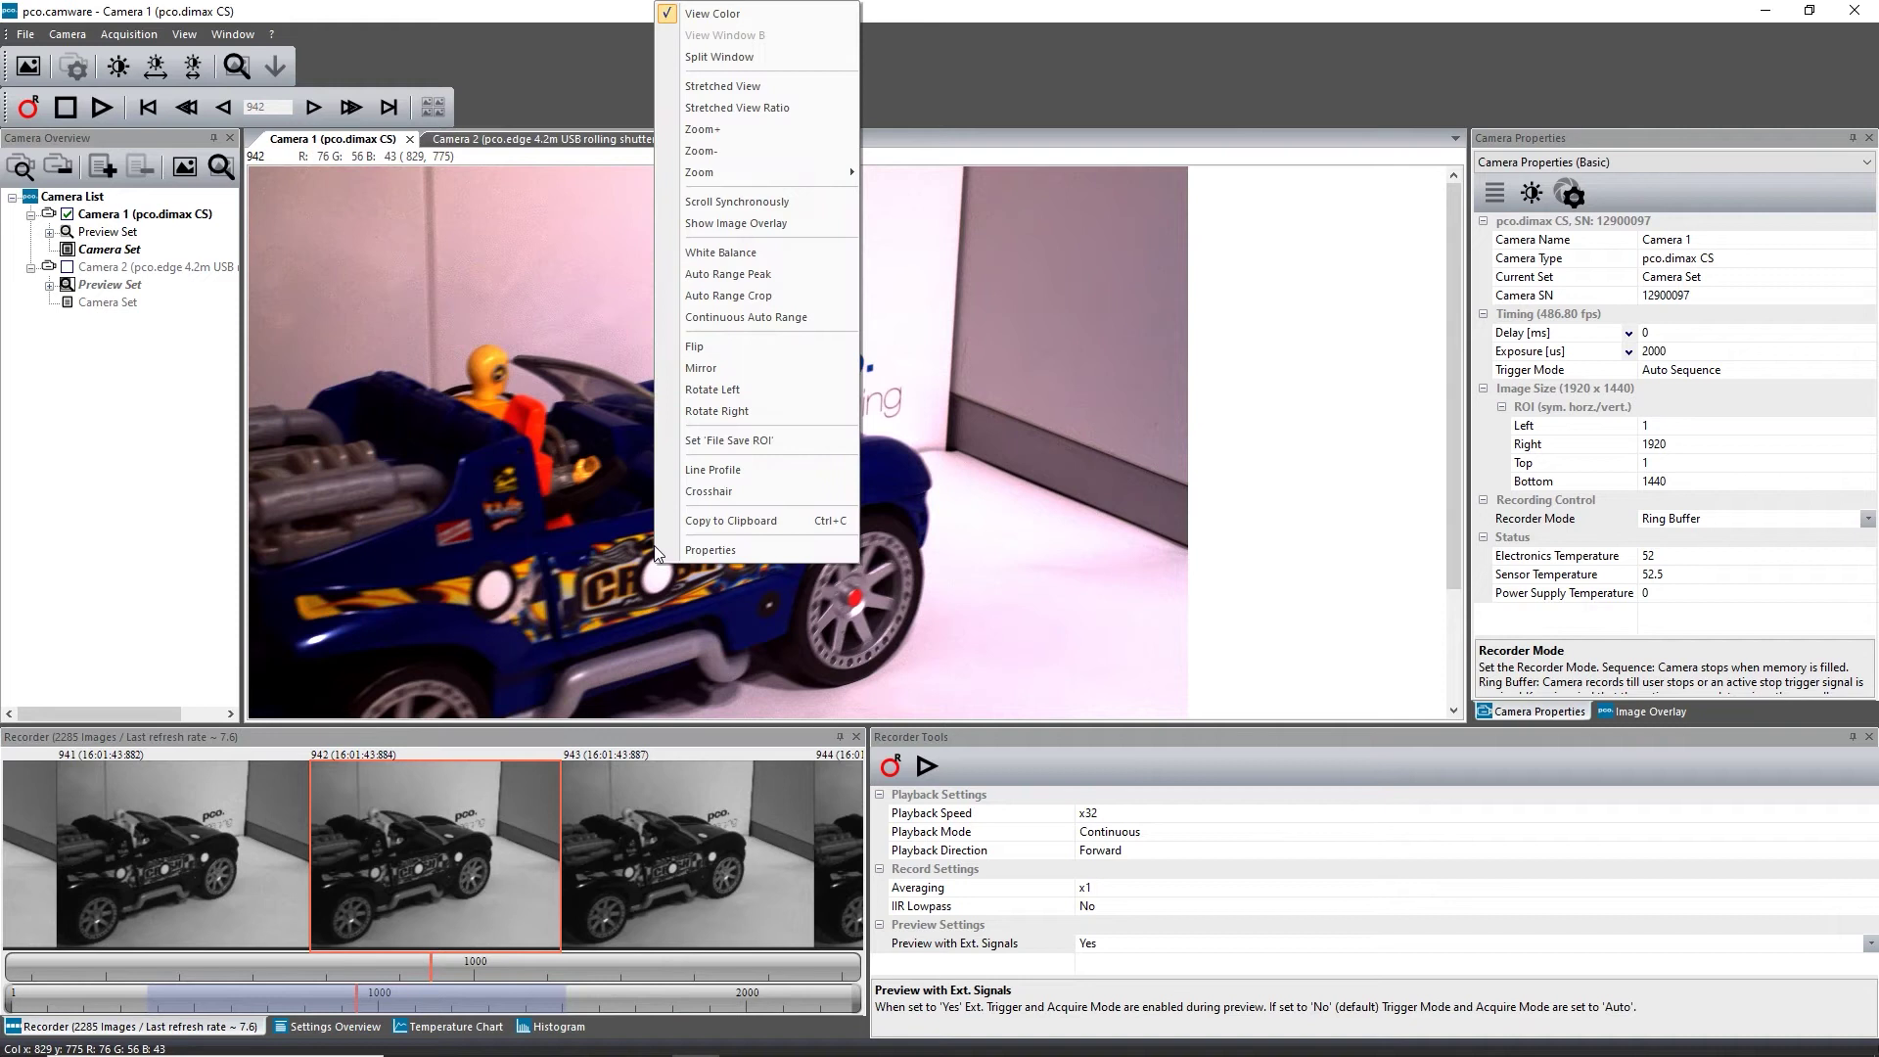
click(755, 296)
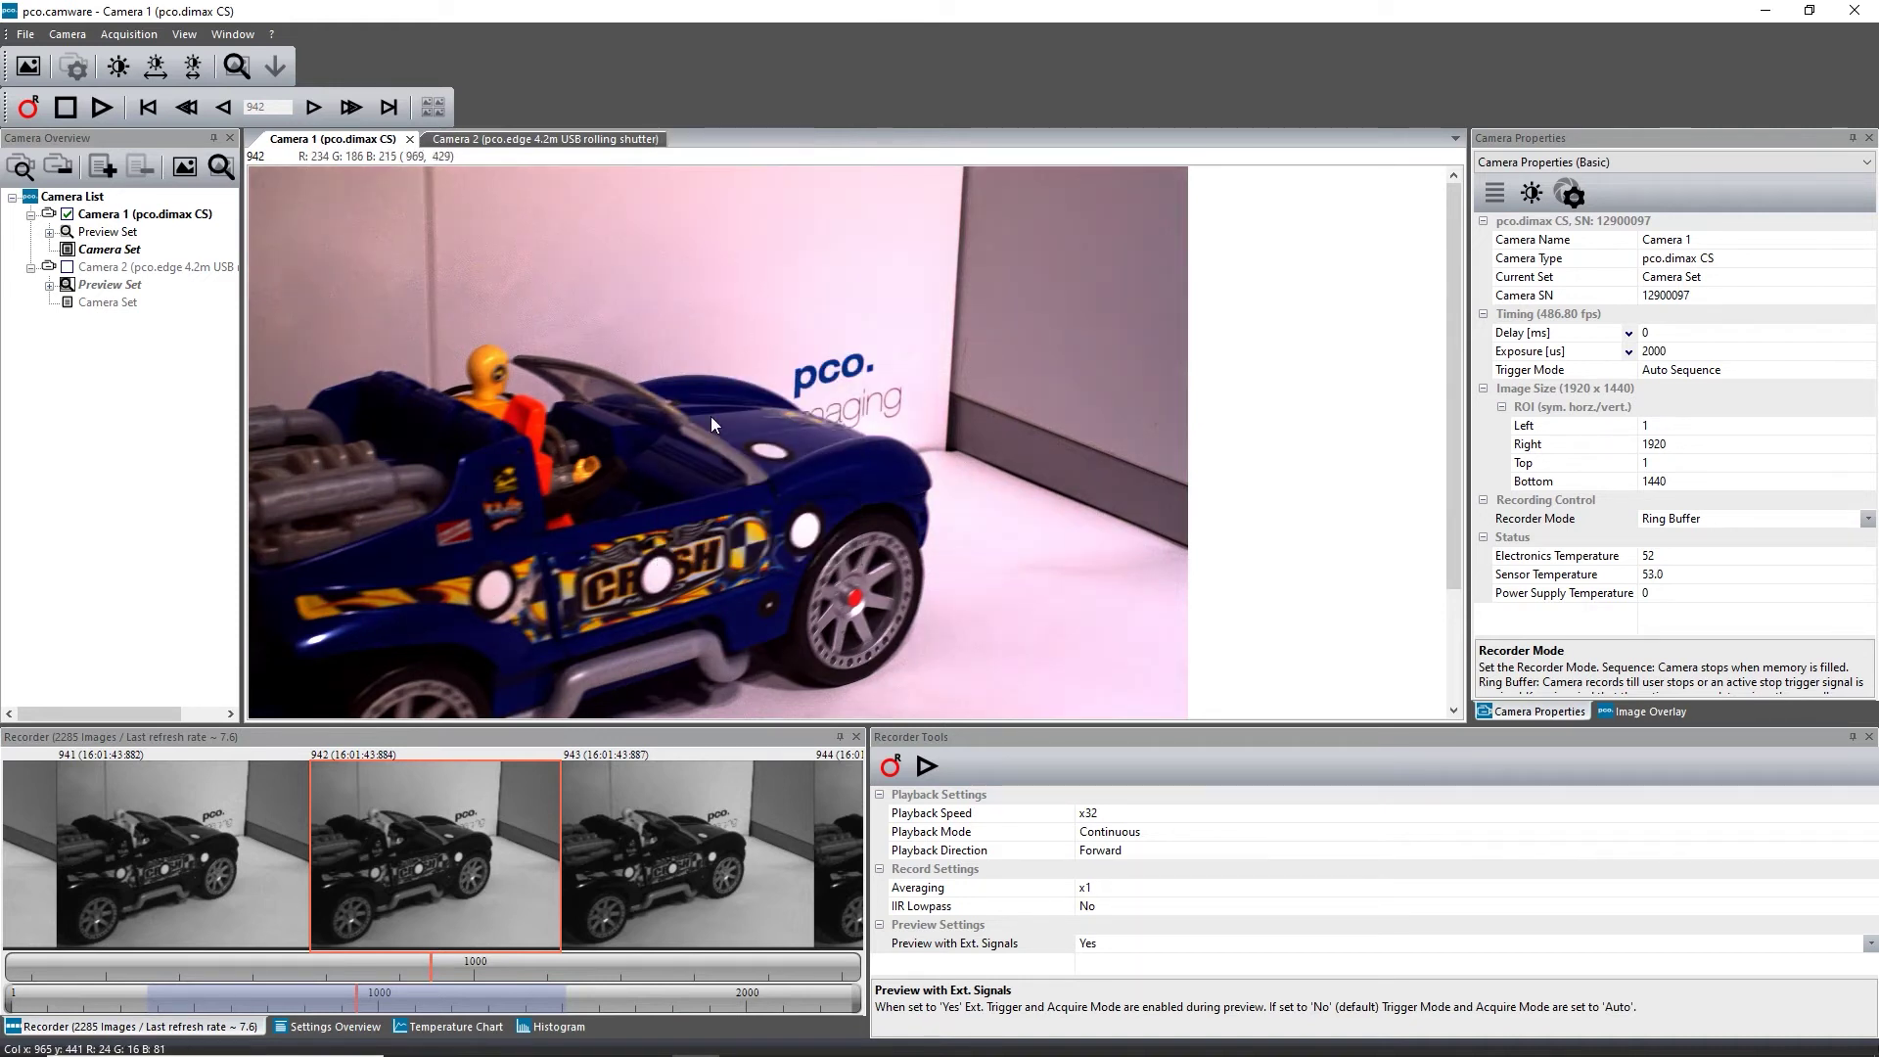
right_click(471, 874)
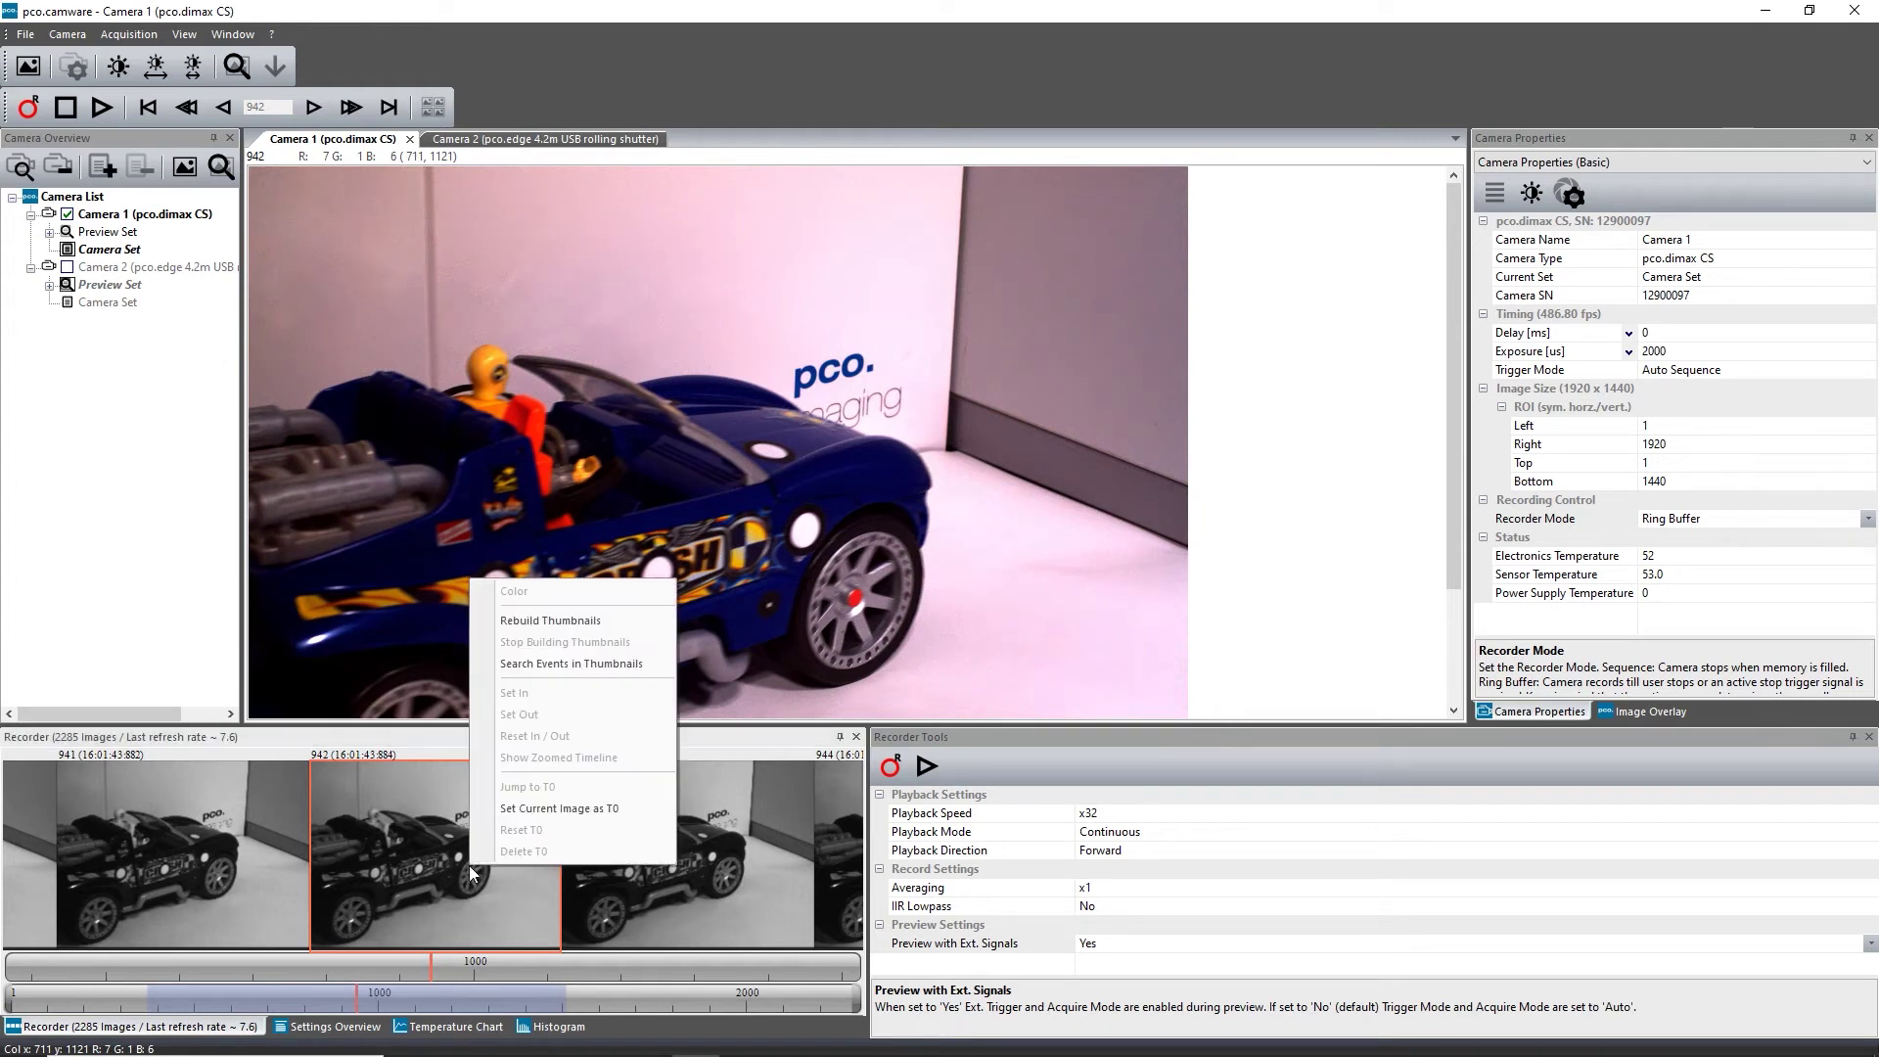
click(574, 620)
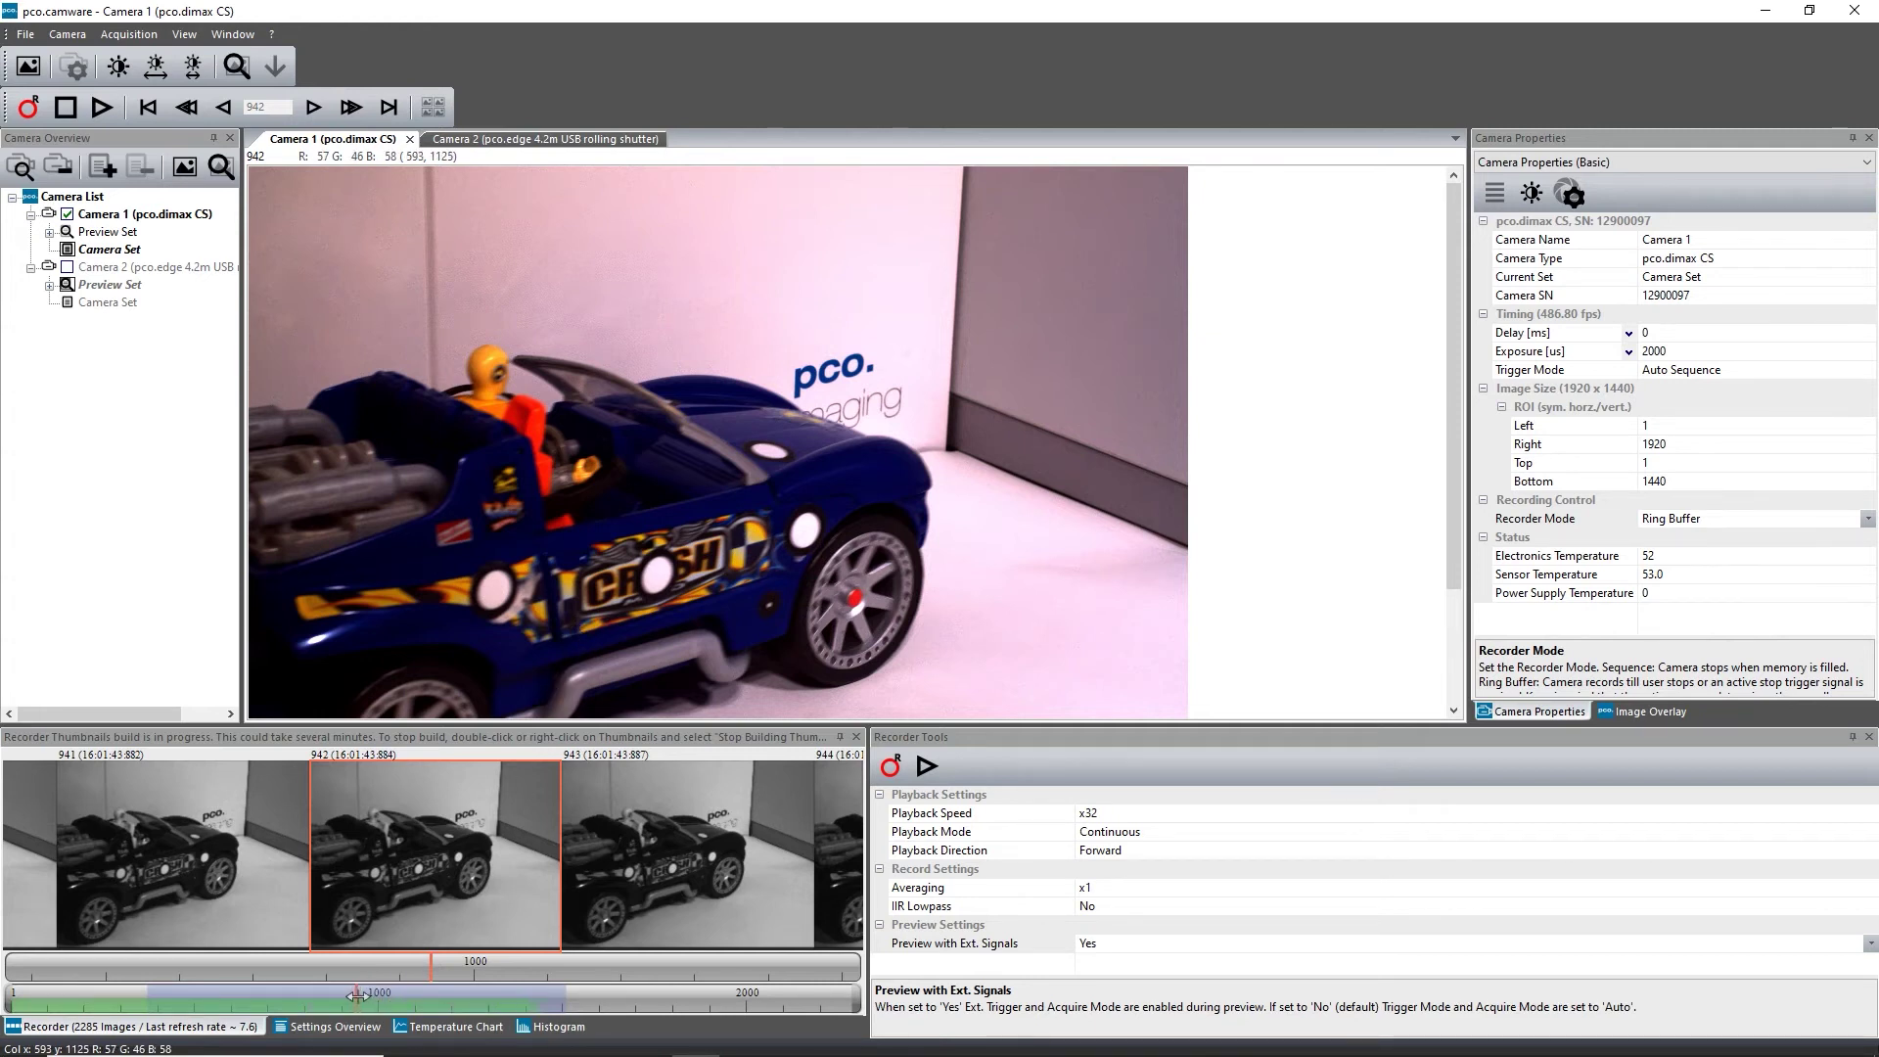
Drag the timeline range band forward to frame 1606, showing the crashed car
drag(355, 996, 518, 998)
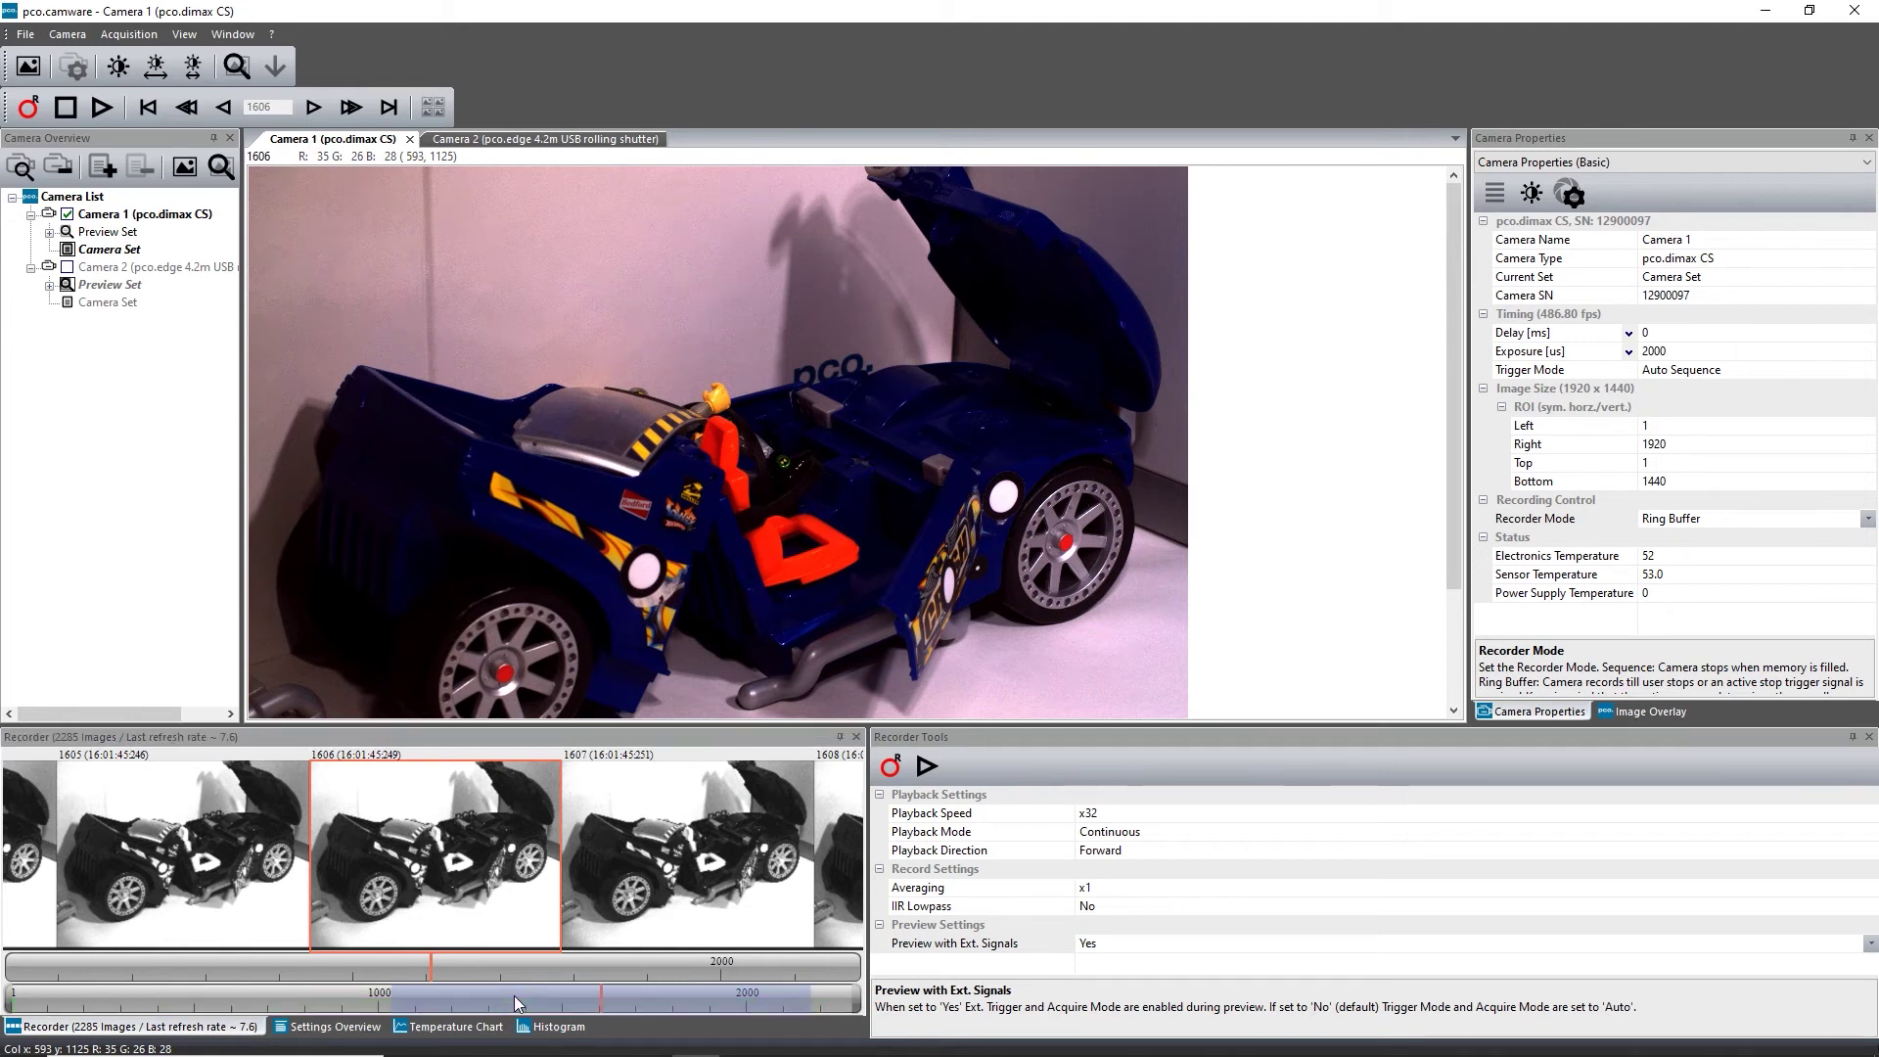
Enable Search Events in Thumbnails and set the range start at frame 809
right_click(489, 880)
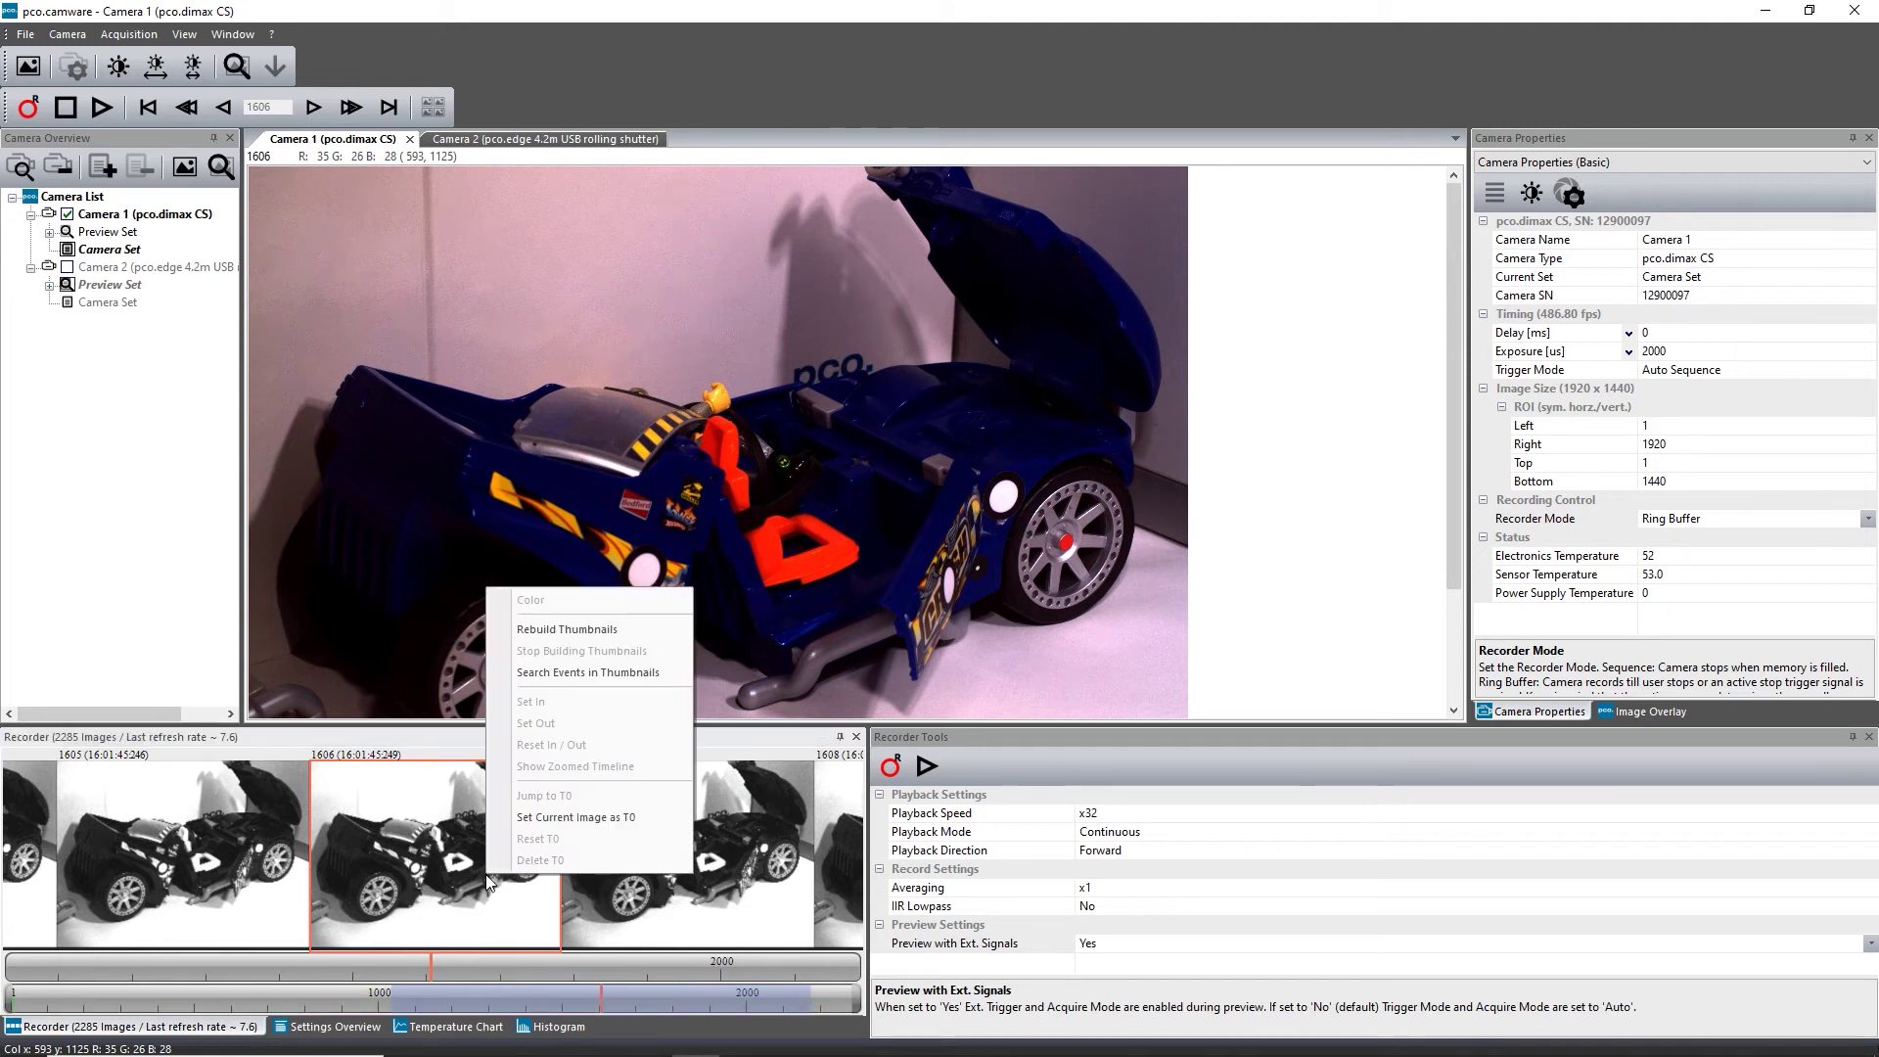
click(554, 673)
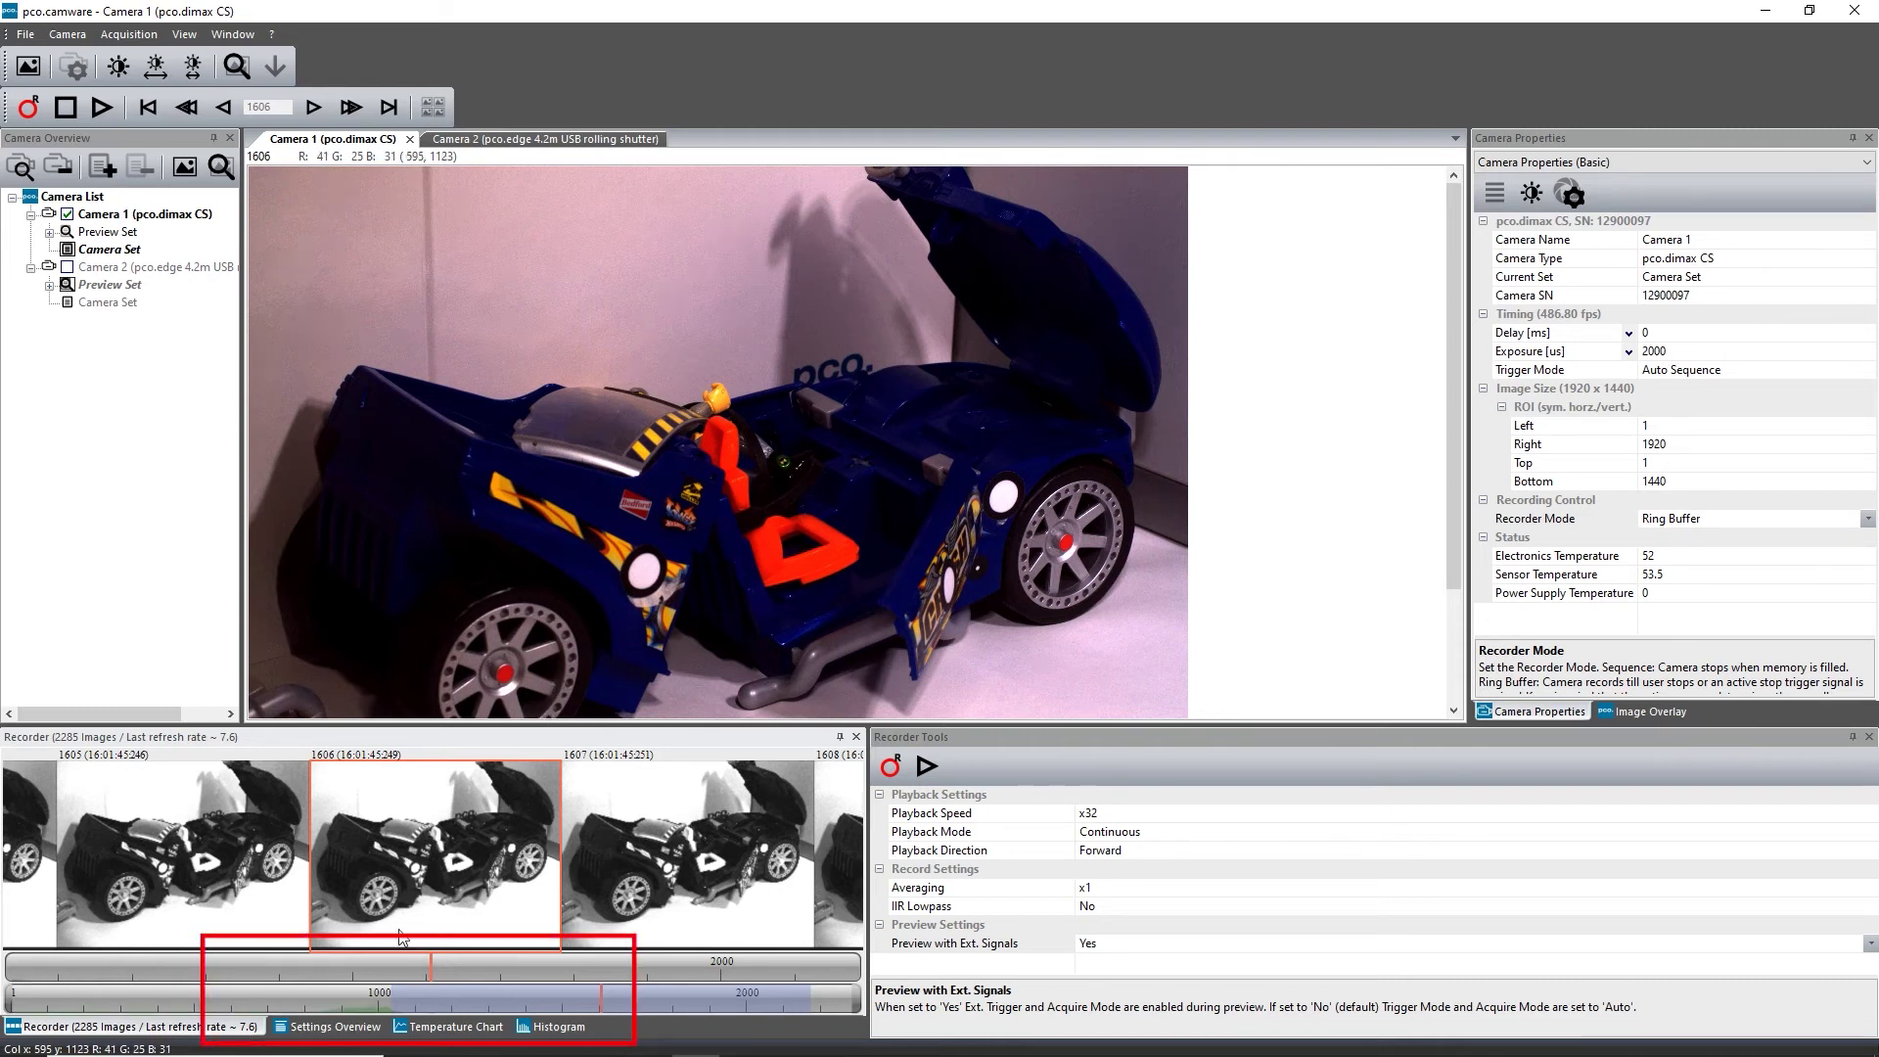
click(308, 1011)
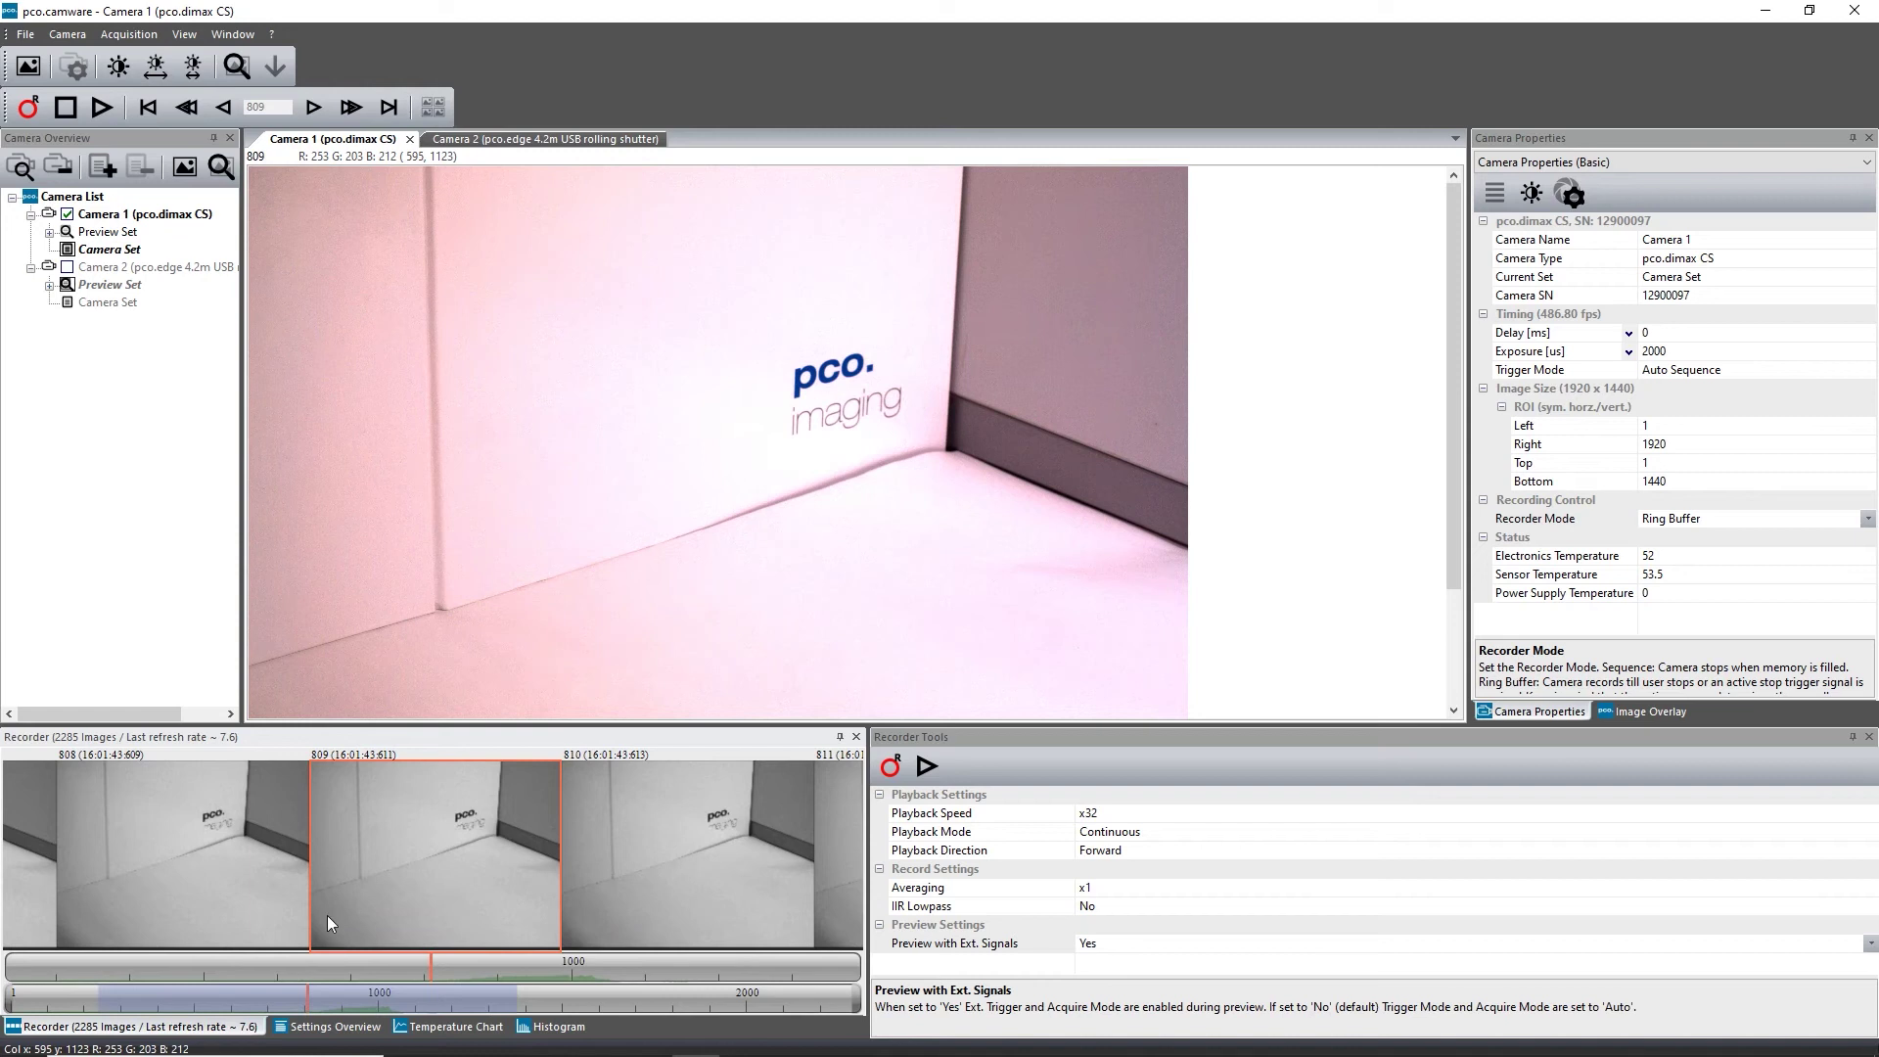
right_click(256, 860)
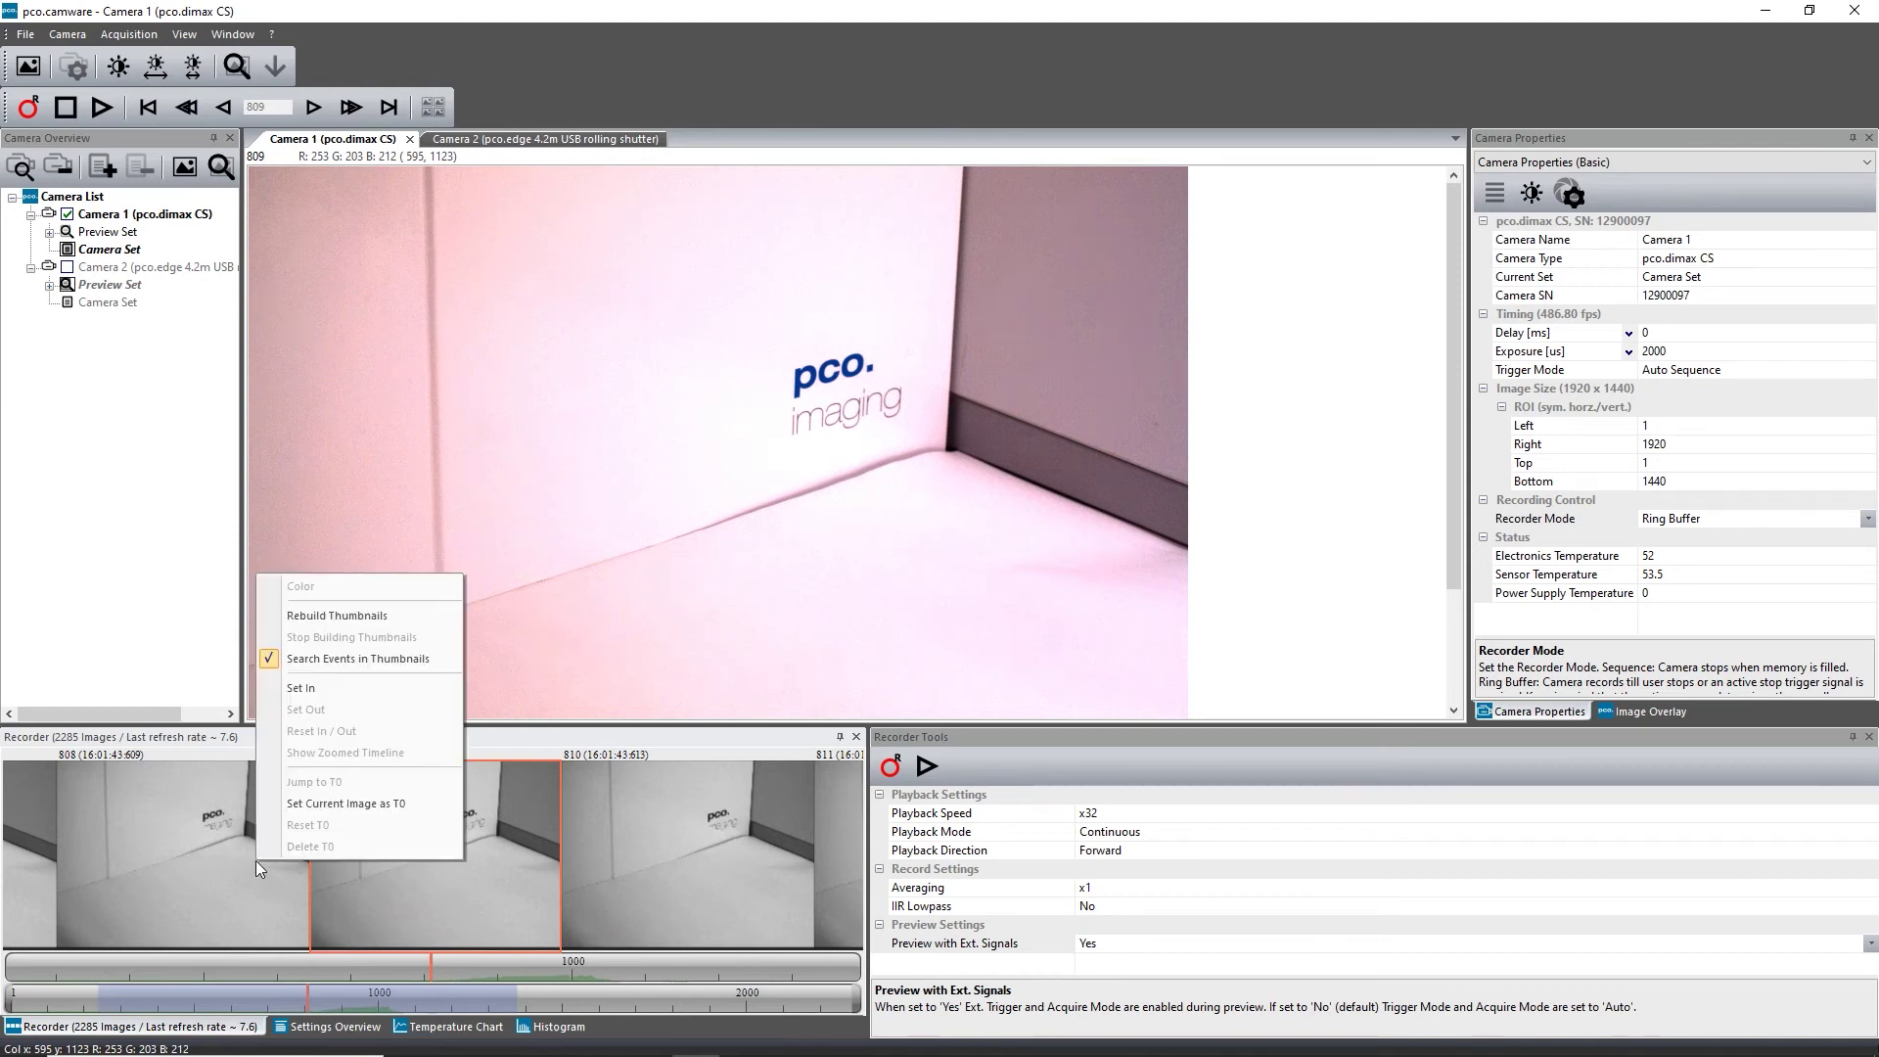
click(293, 689)
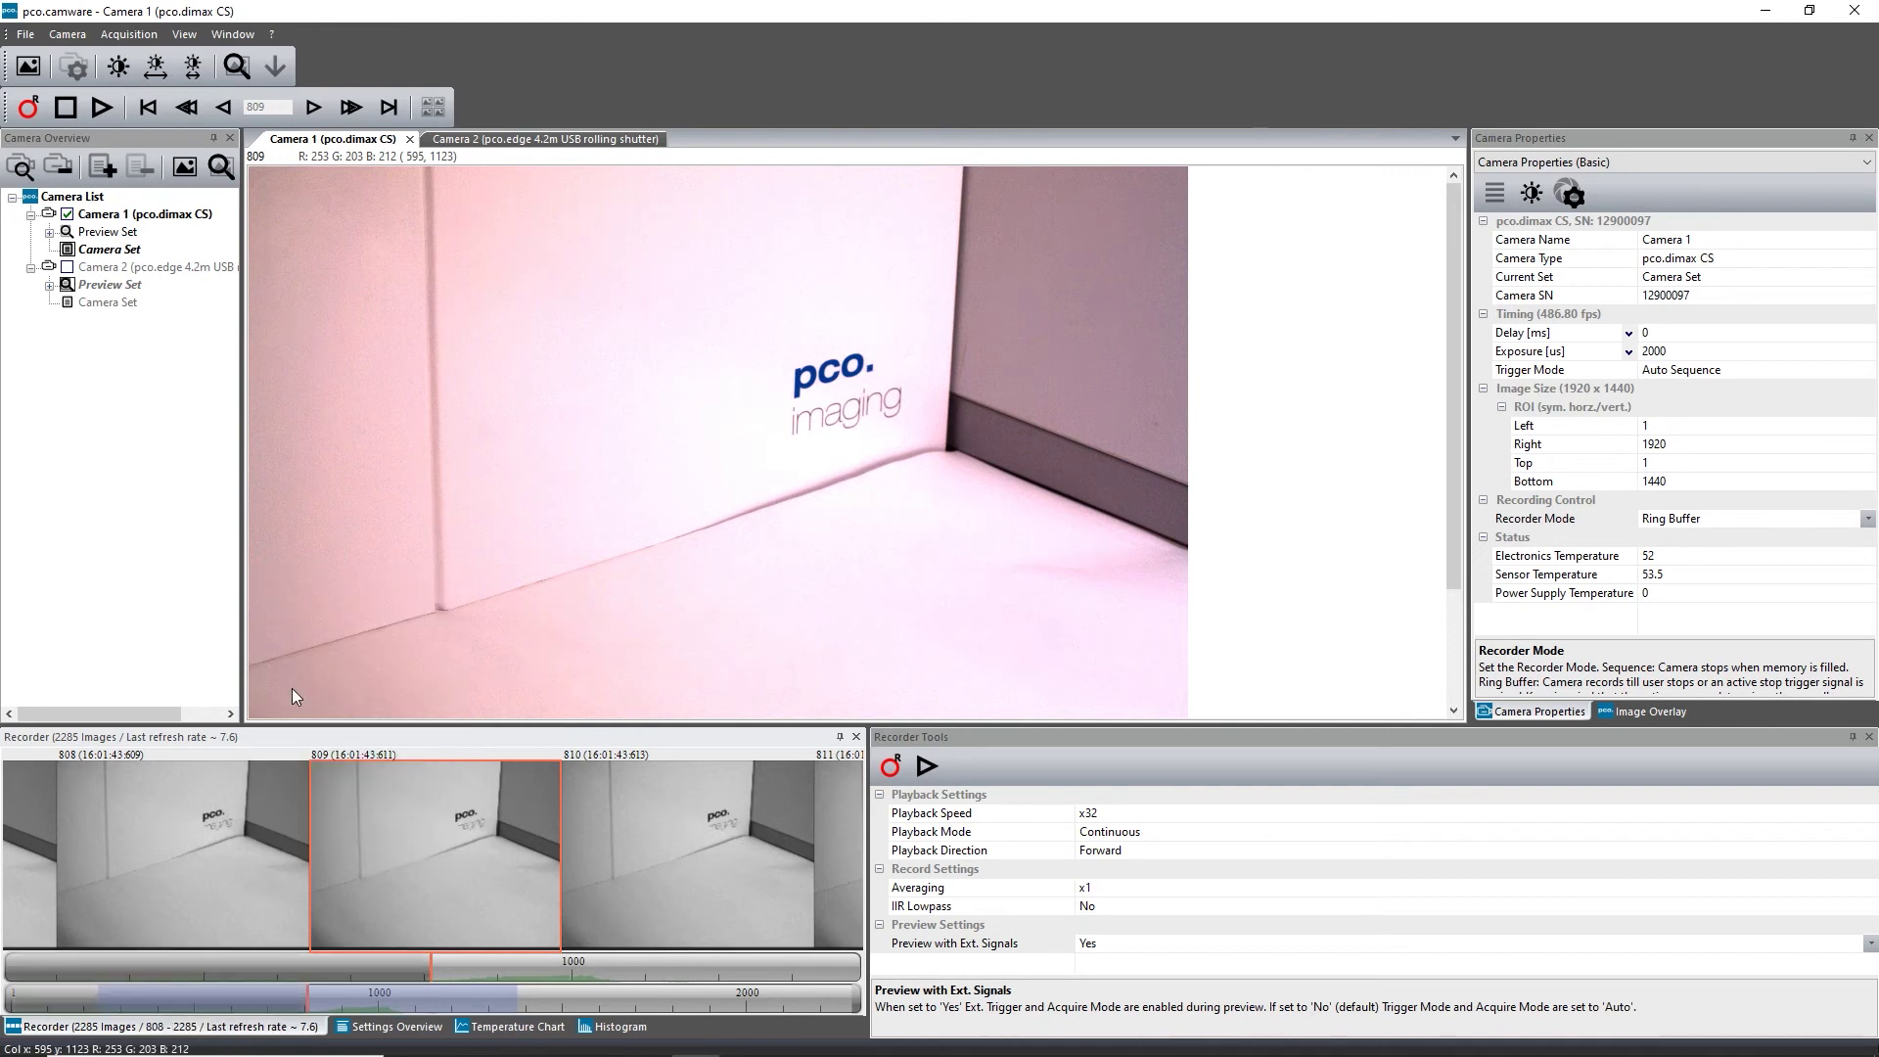
Set the range end at frame 1213, after the crash
click(456, 1006)
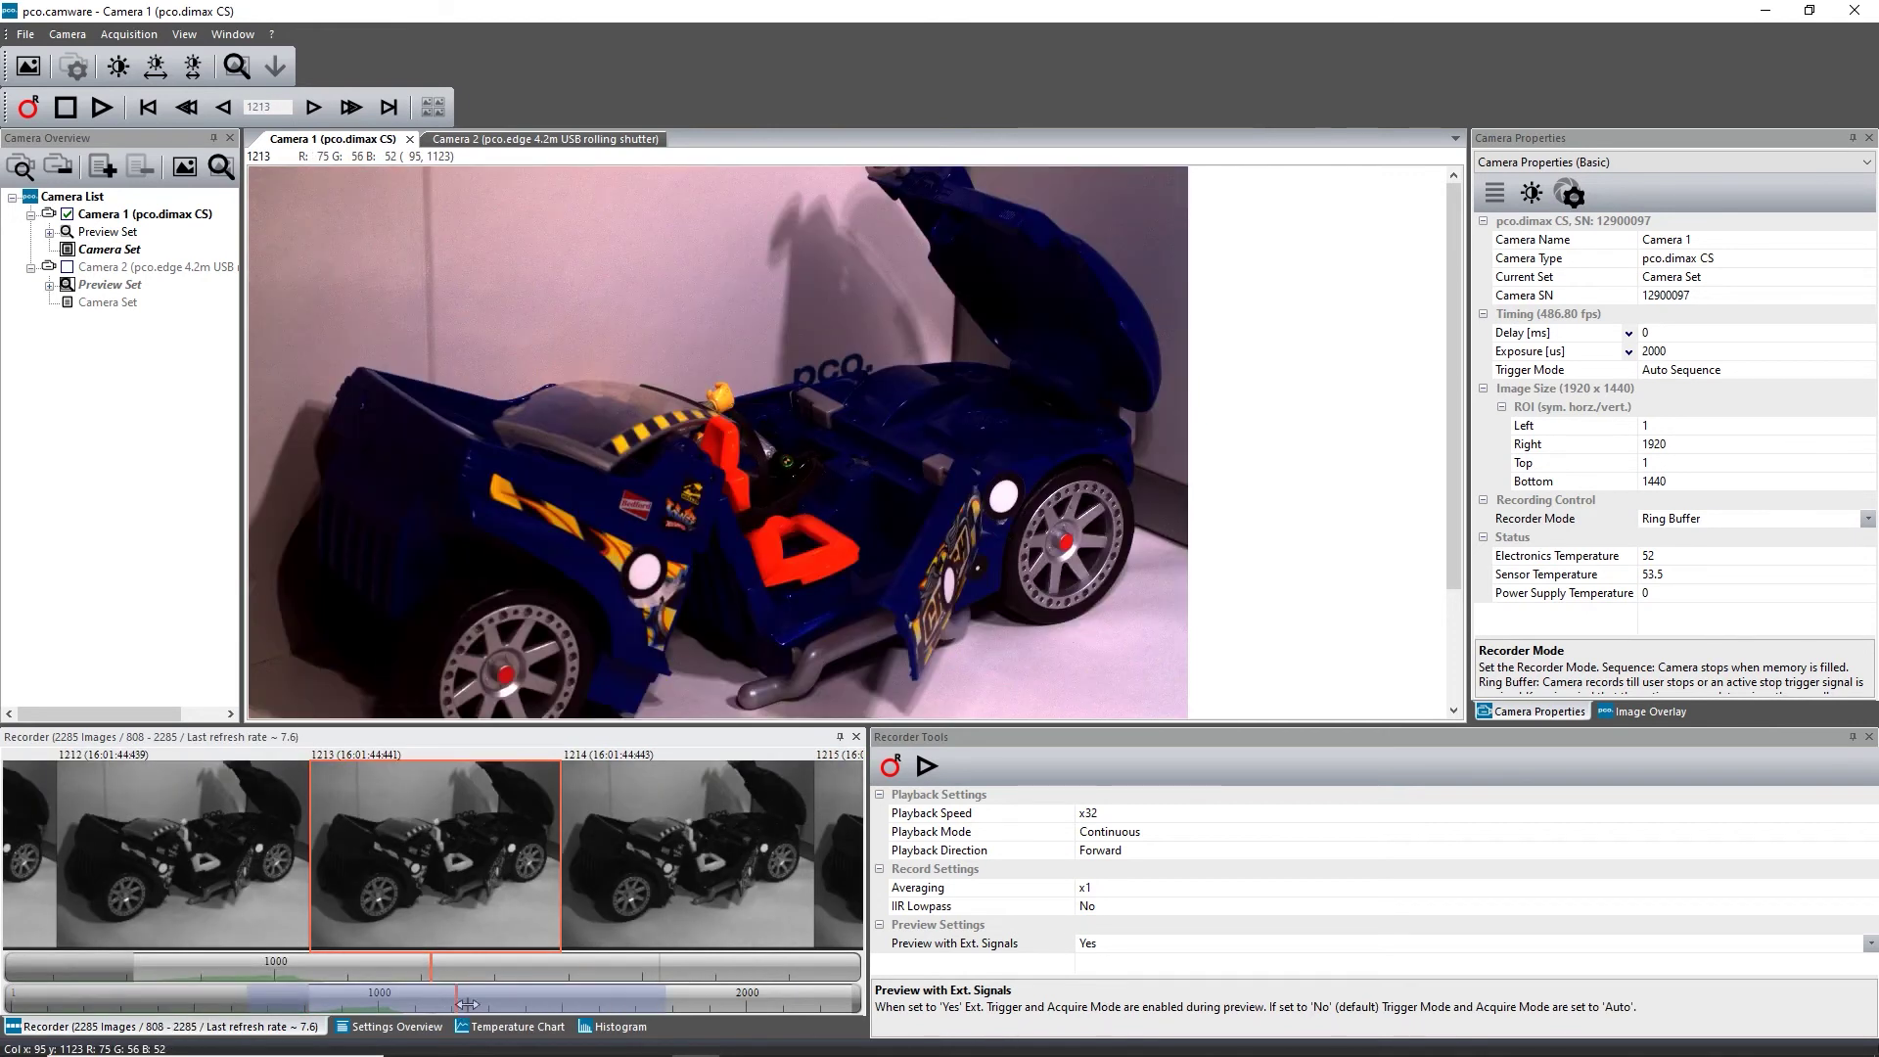
right_click(647, 825)
click(719, 672)
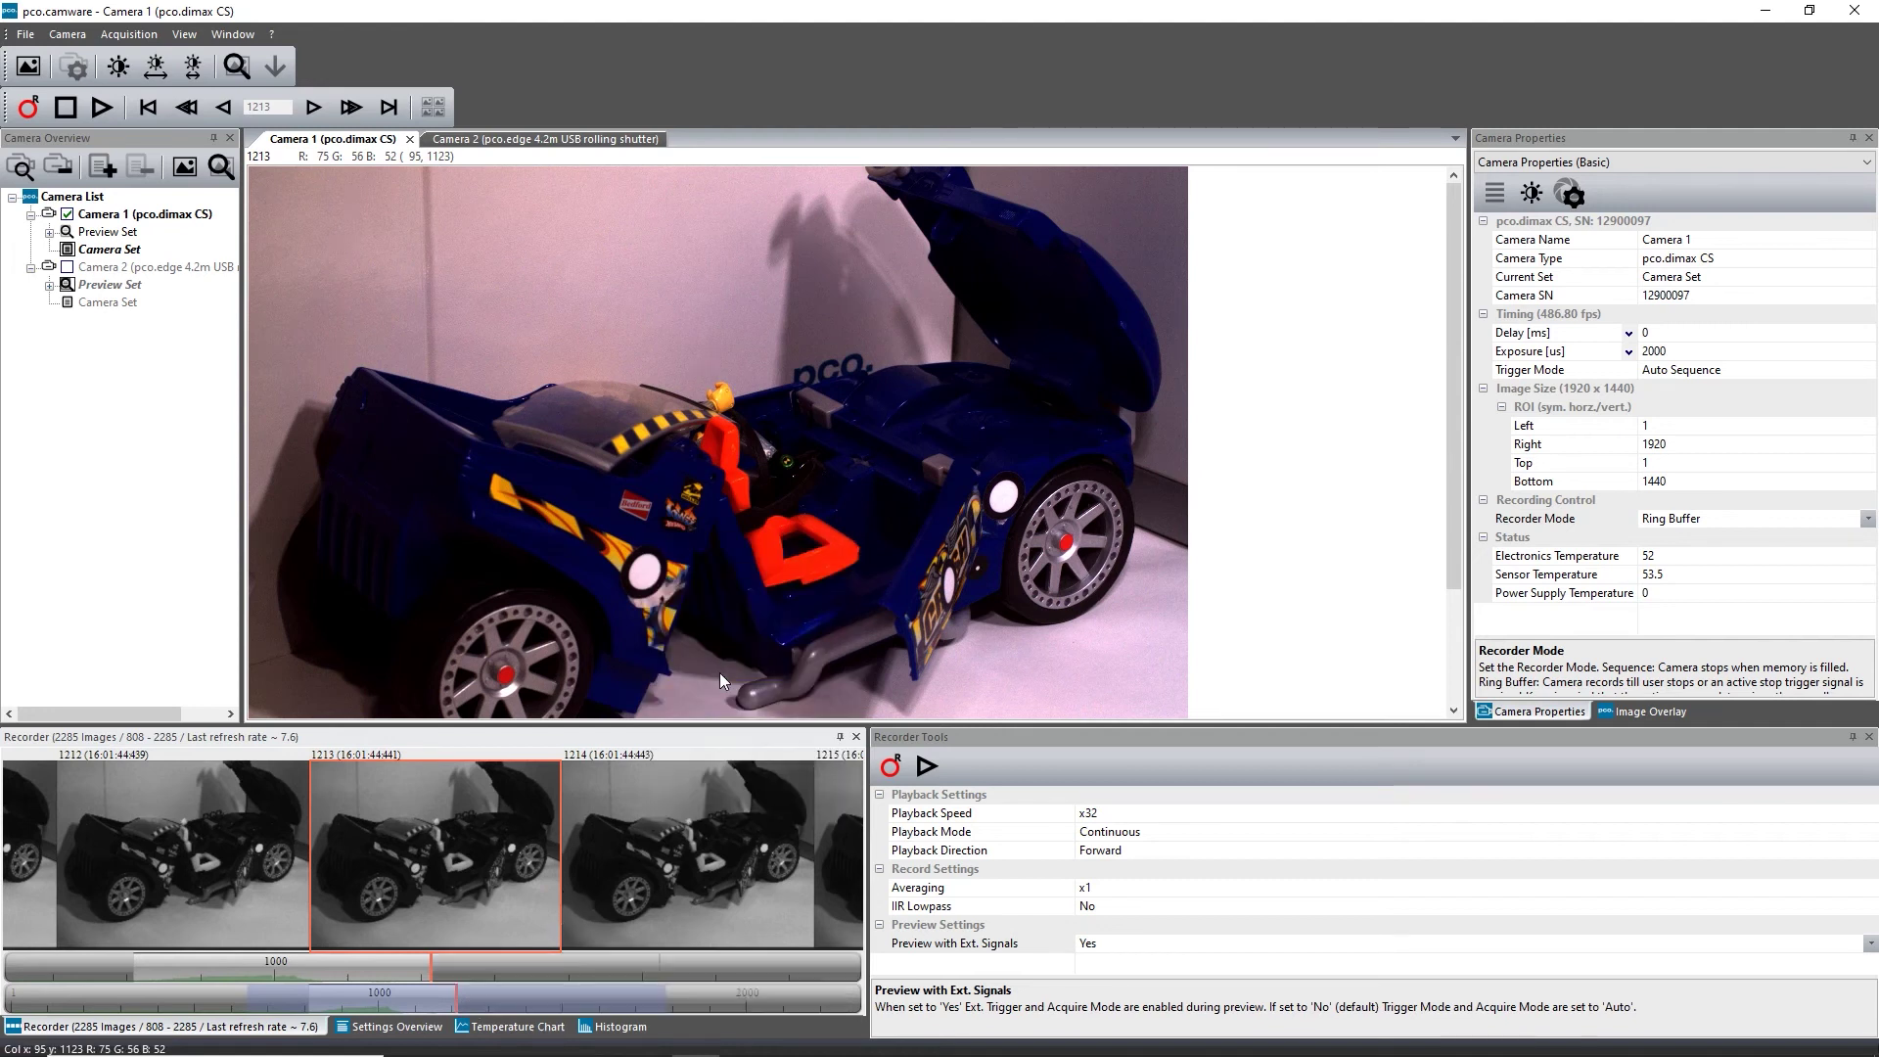
Play the trimmed range, stop at frame 841, and open the File menu
click(926, 769)
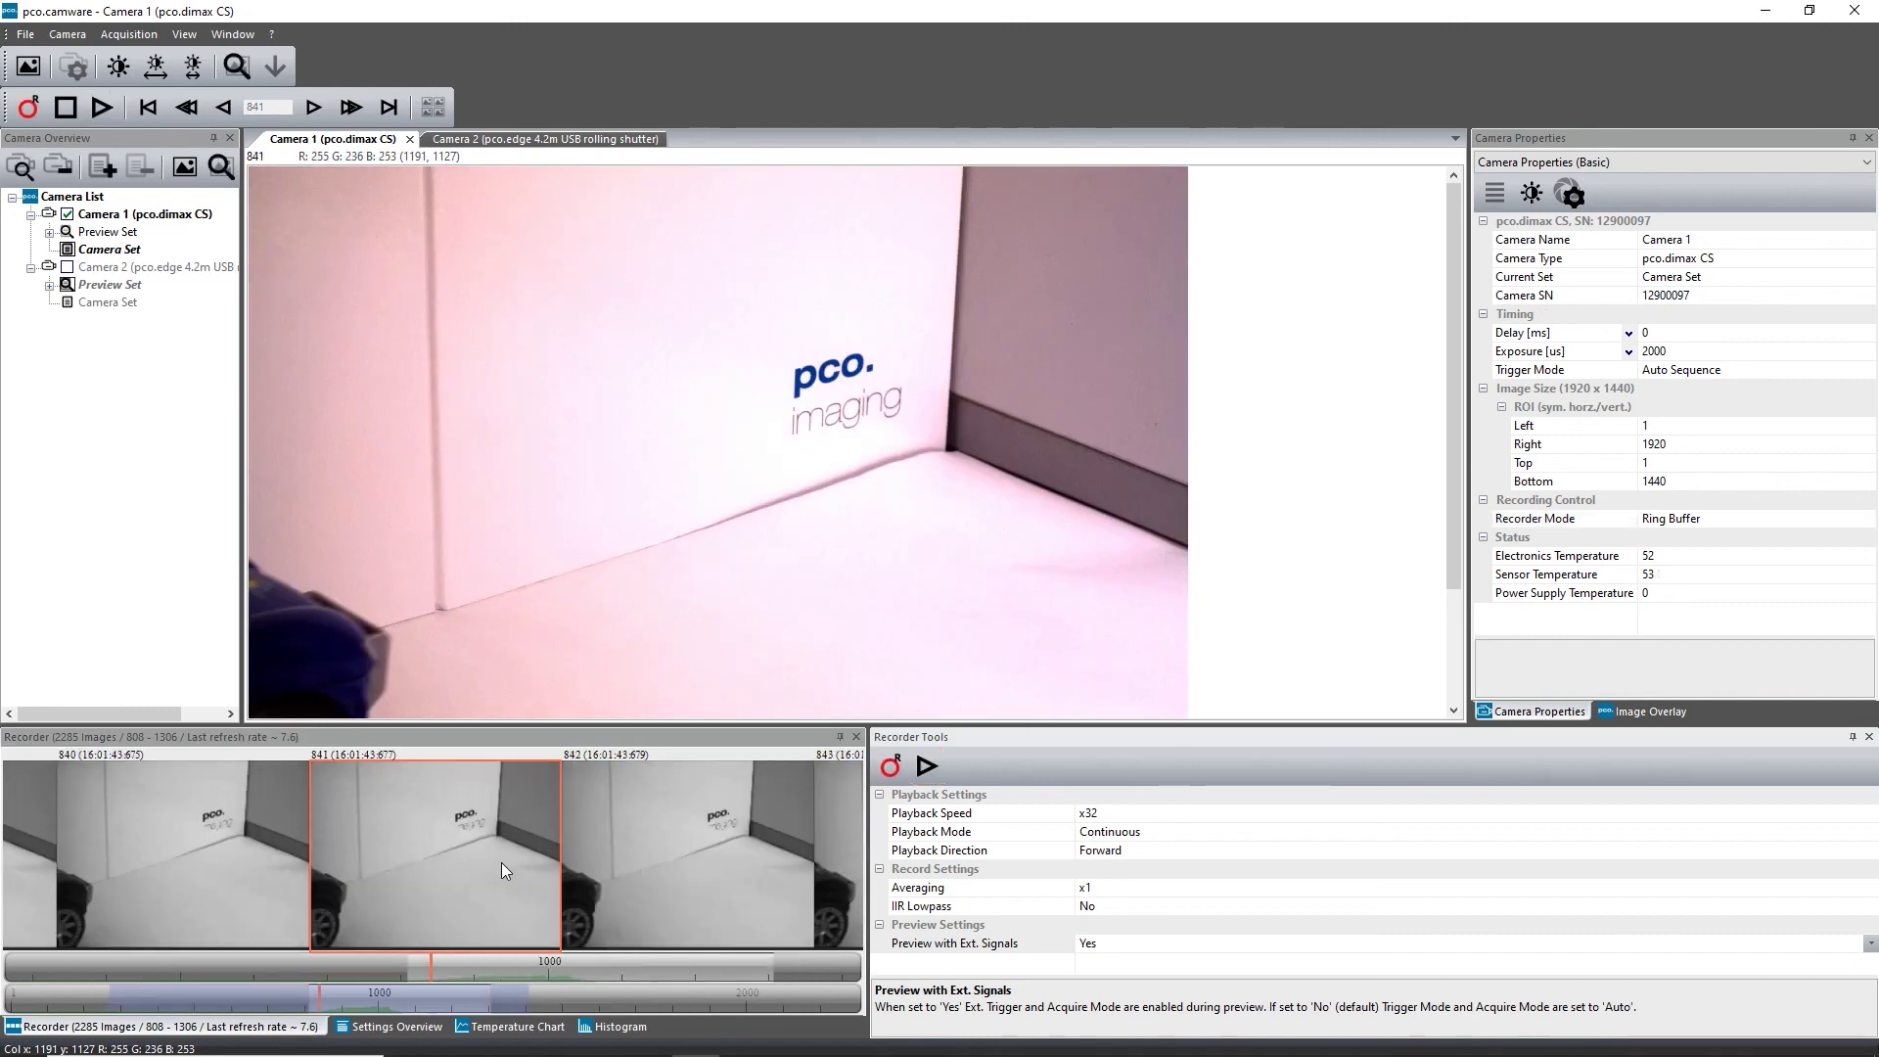
right_click(502, 862)
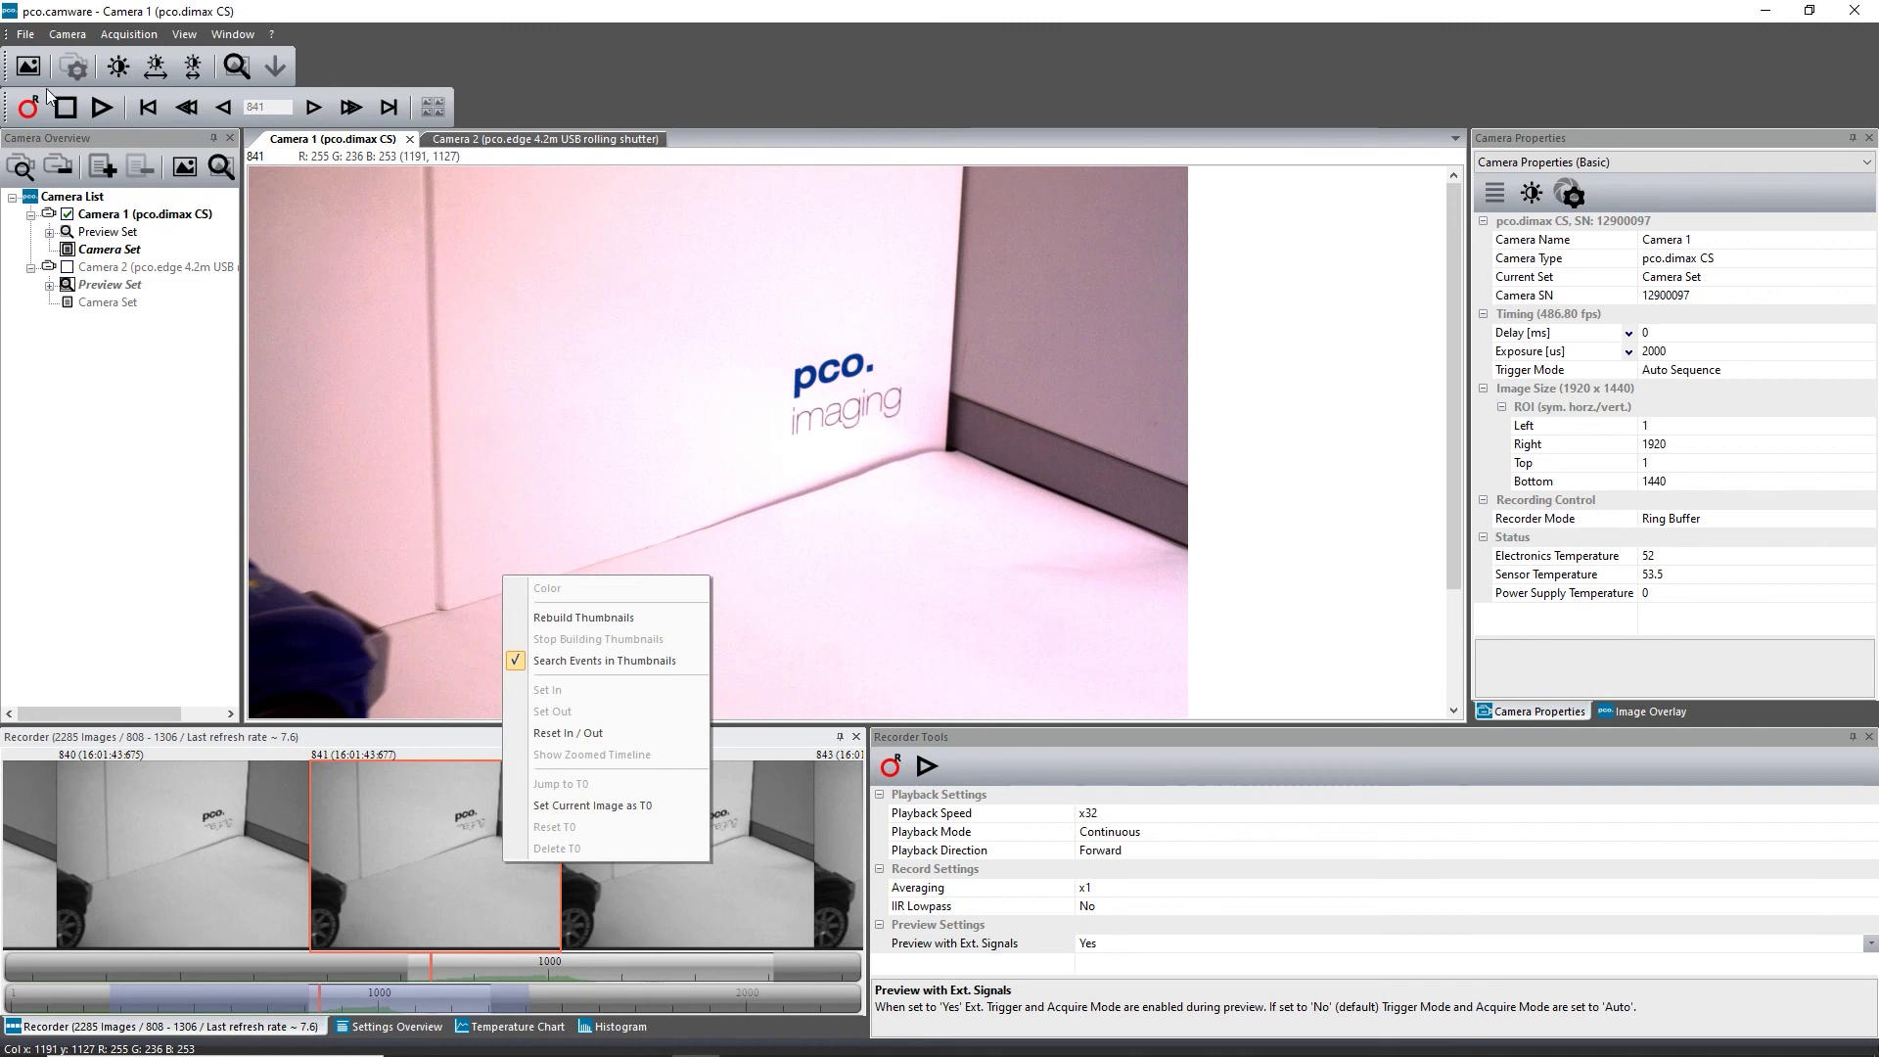
click(20, 36)
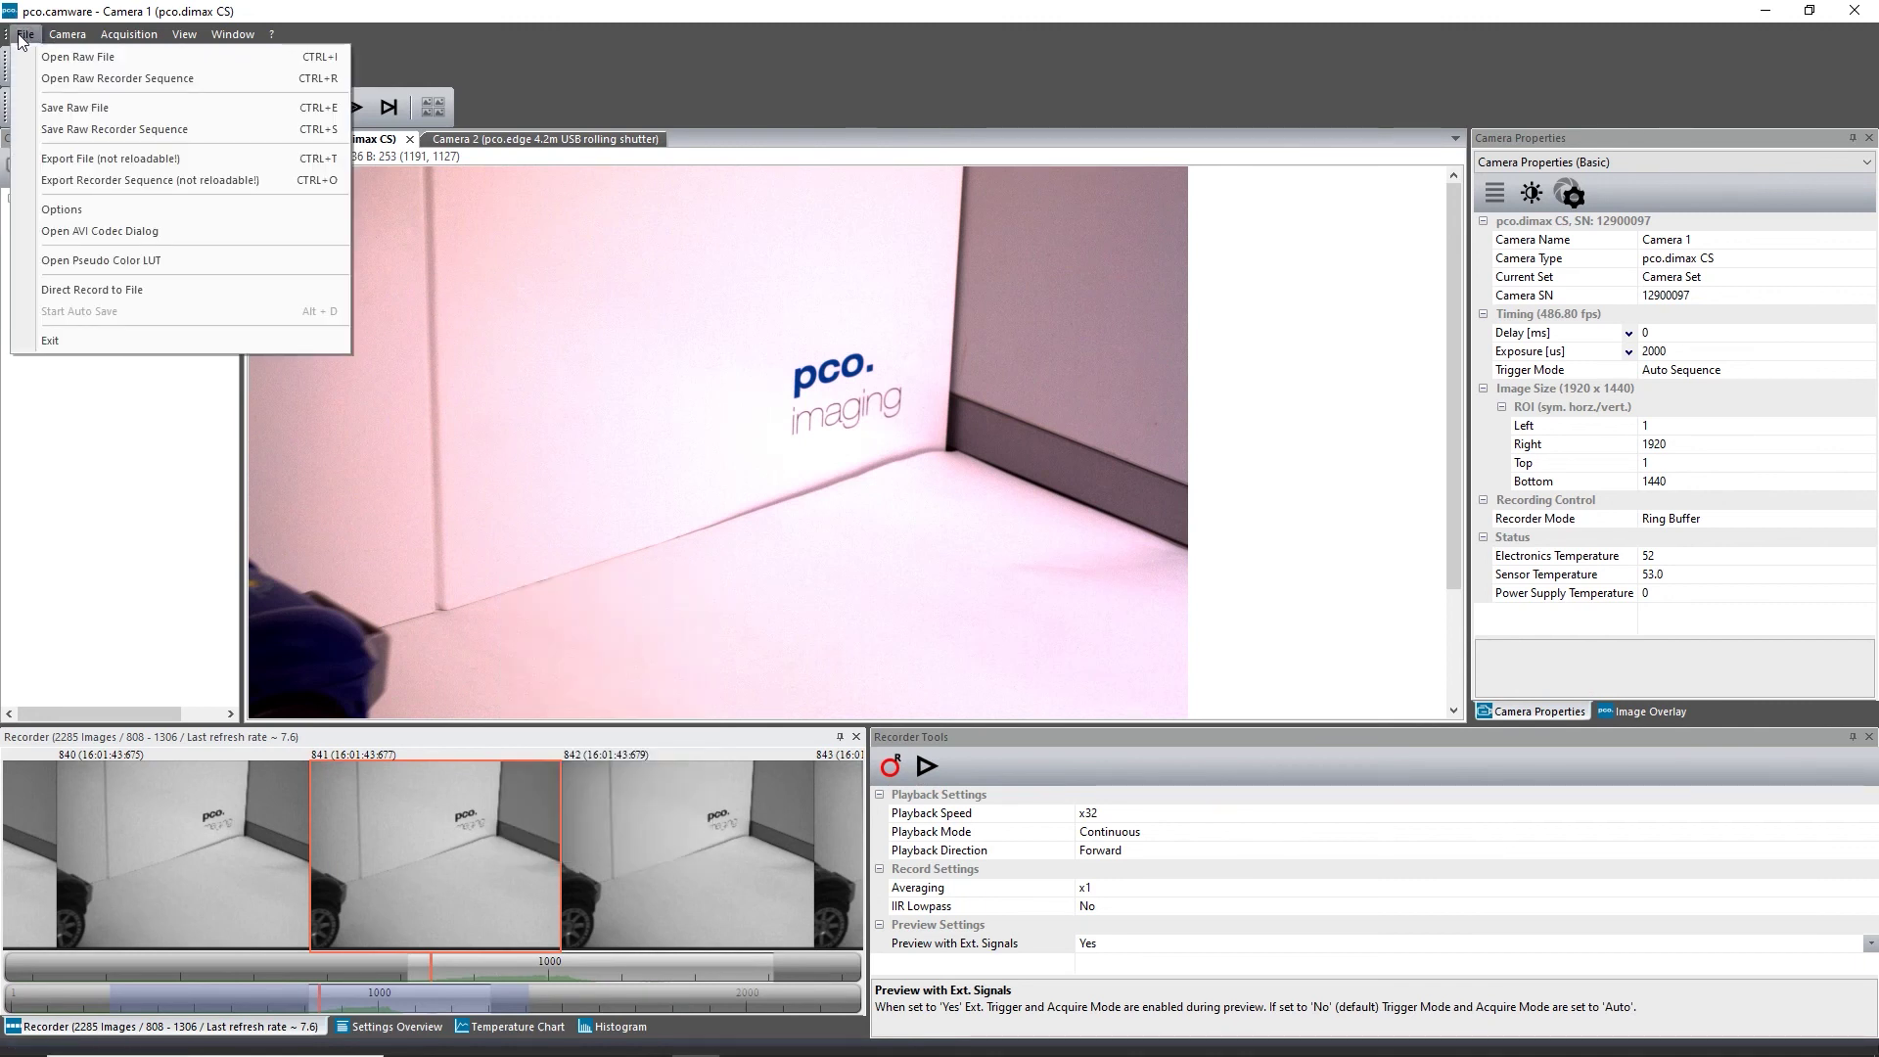
Set Preserve Last Record to Yes in Options, then start a new recording
click(65, 211)
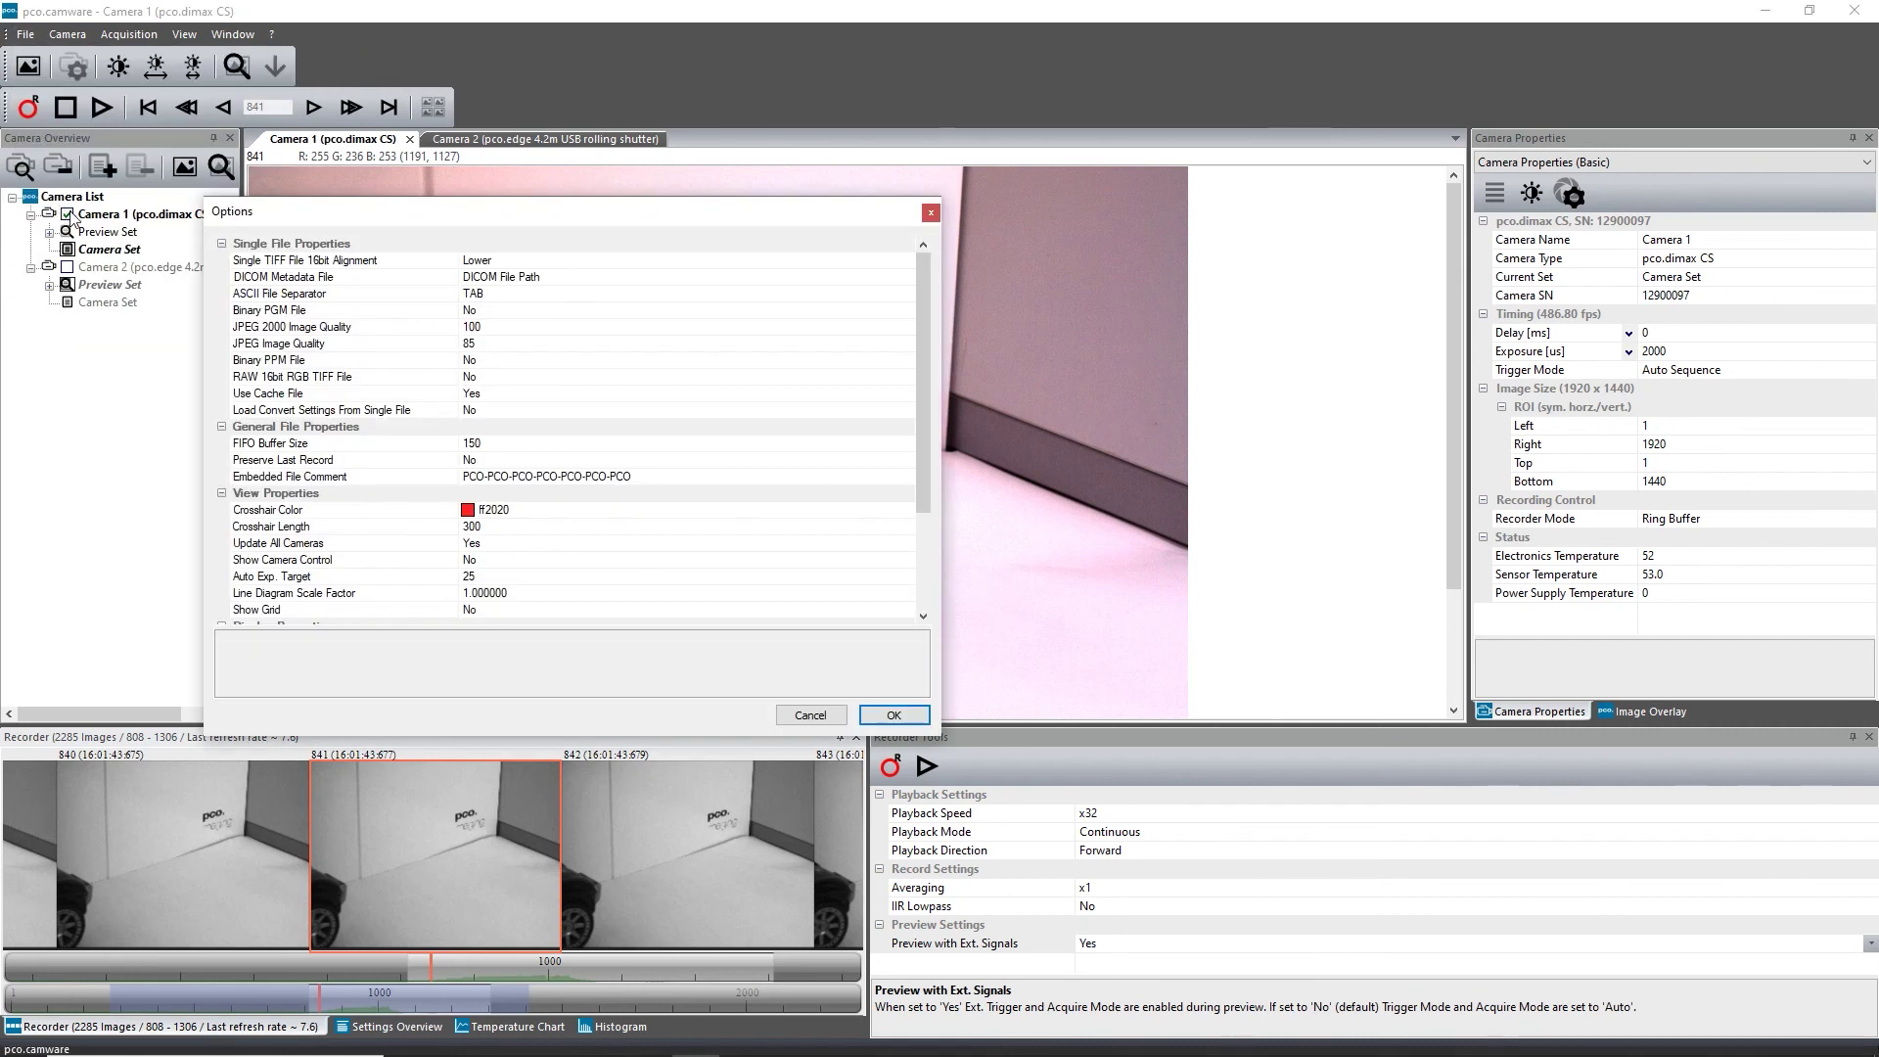
click(481, 461)
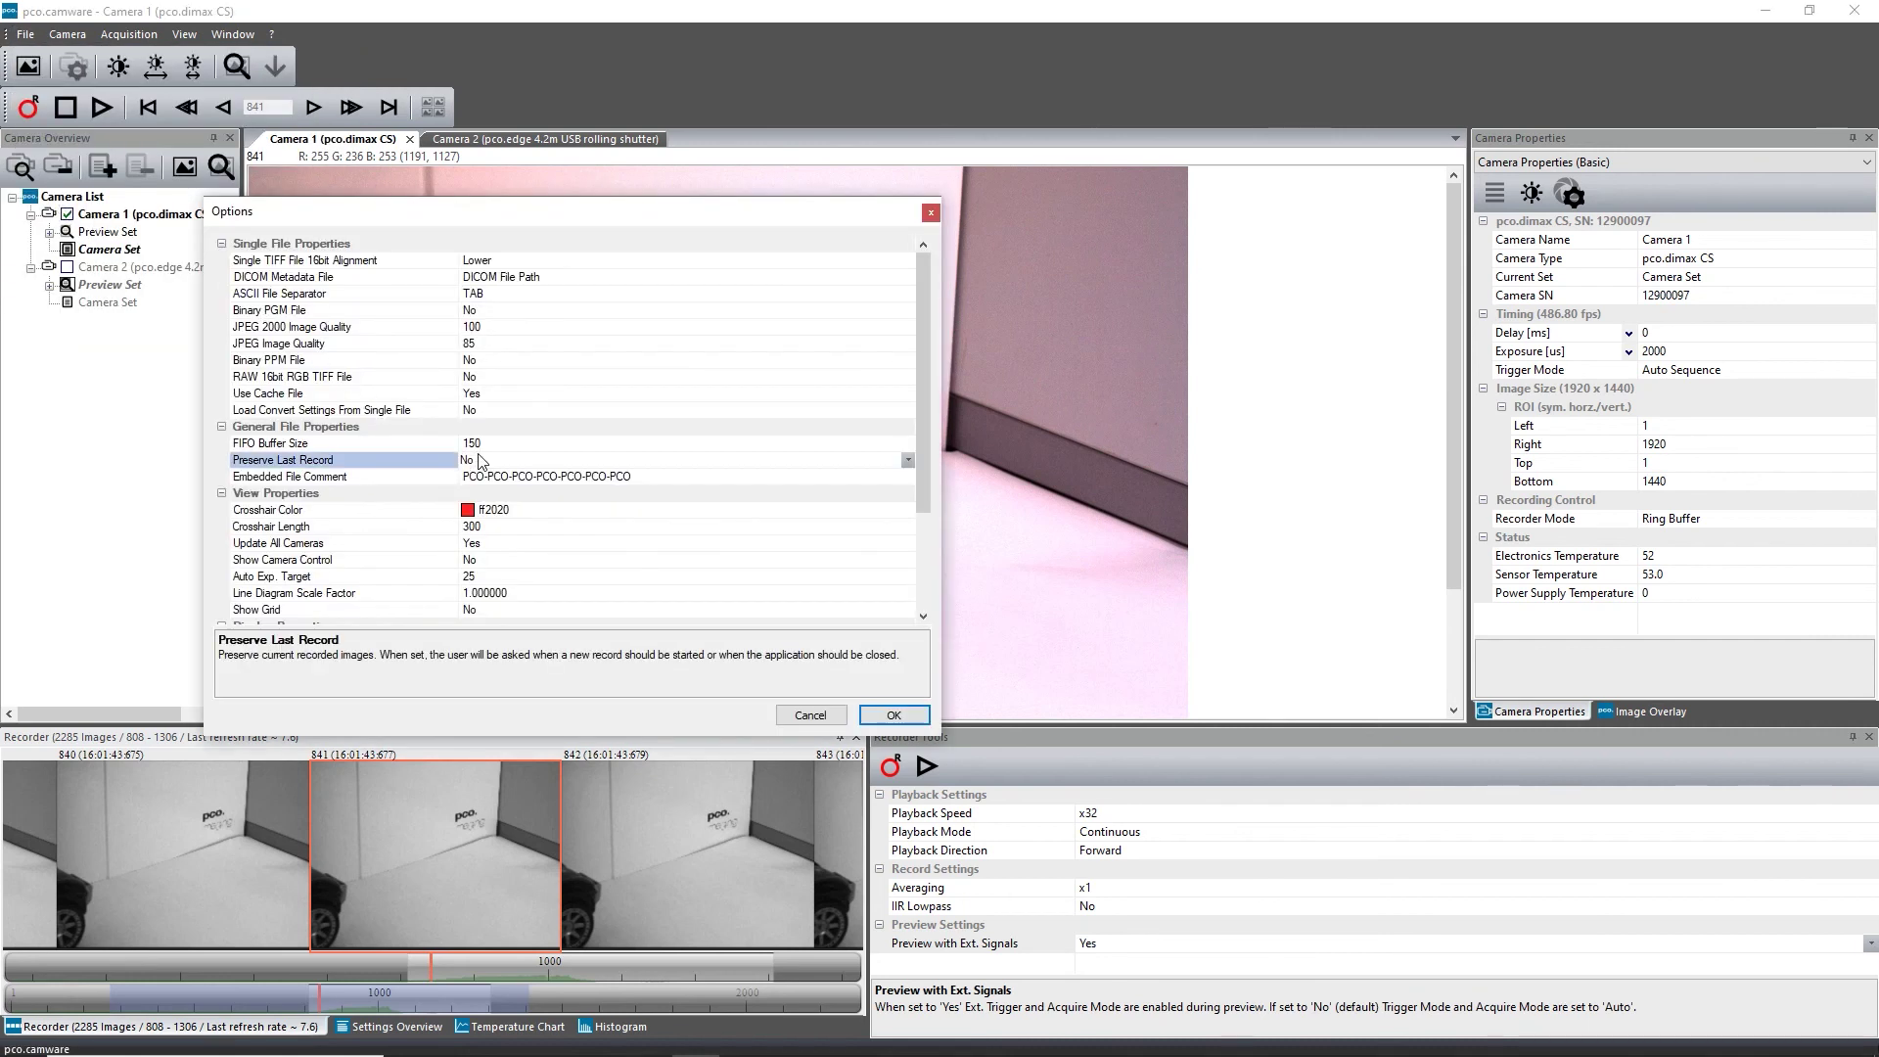
click(909, 460)
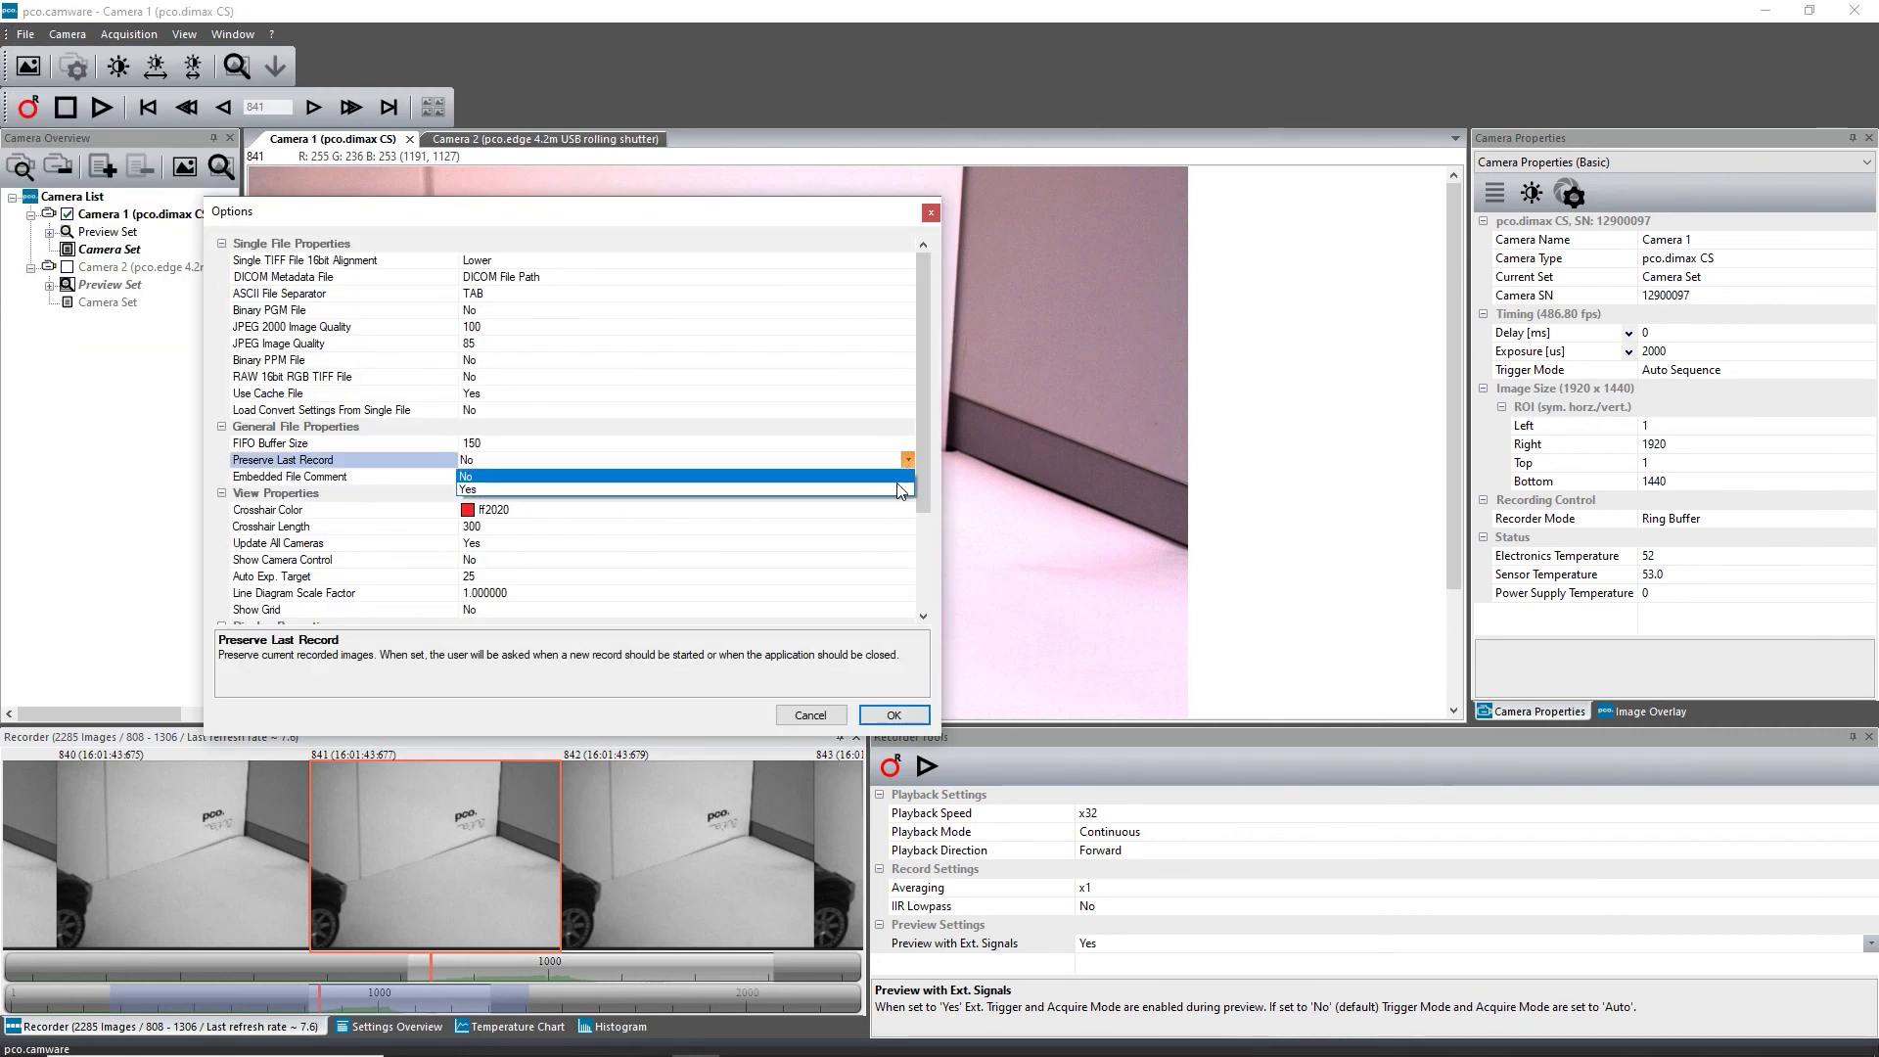
click(900, 490)
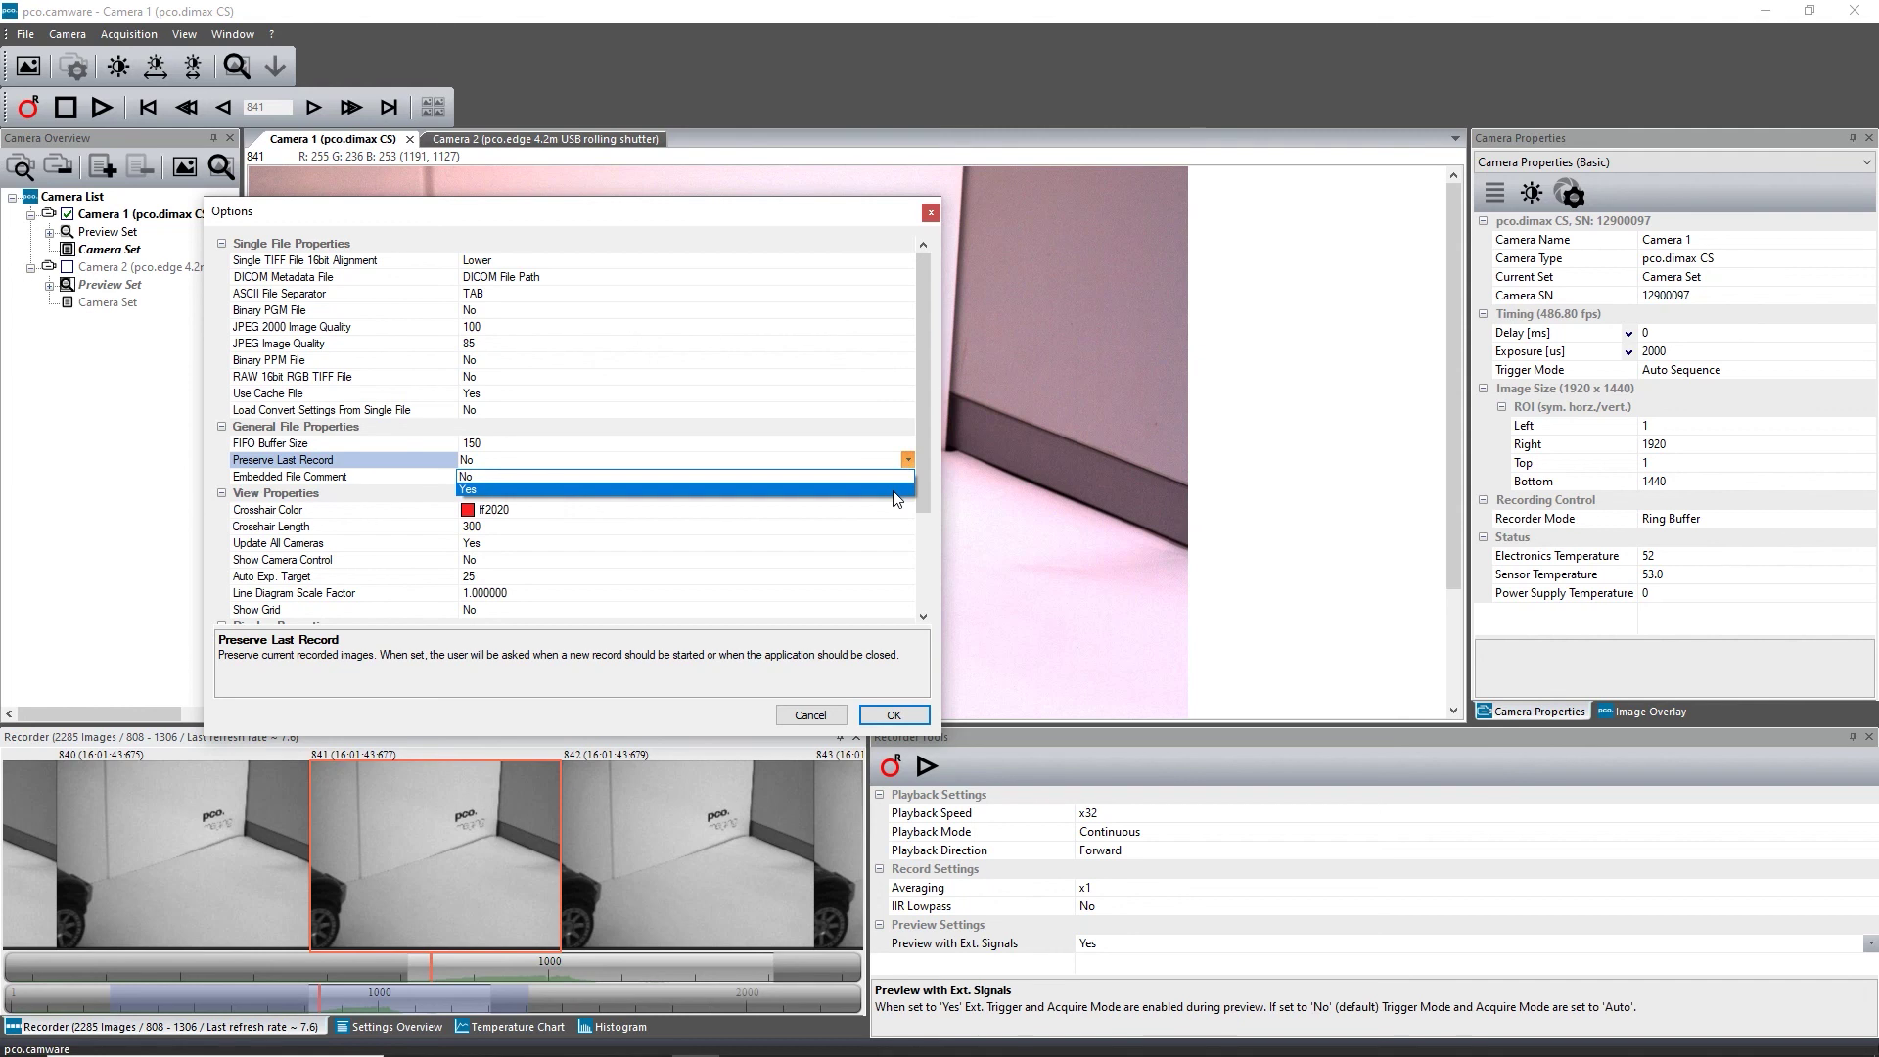
click(894, 715)
click(891, 766)
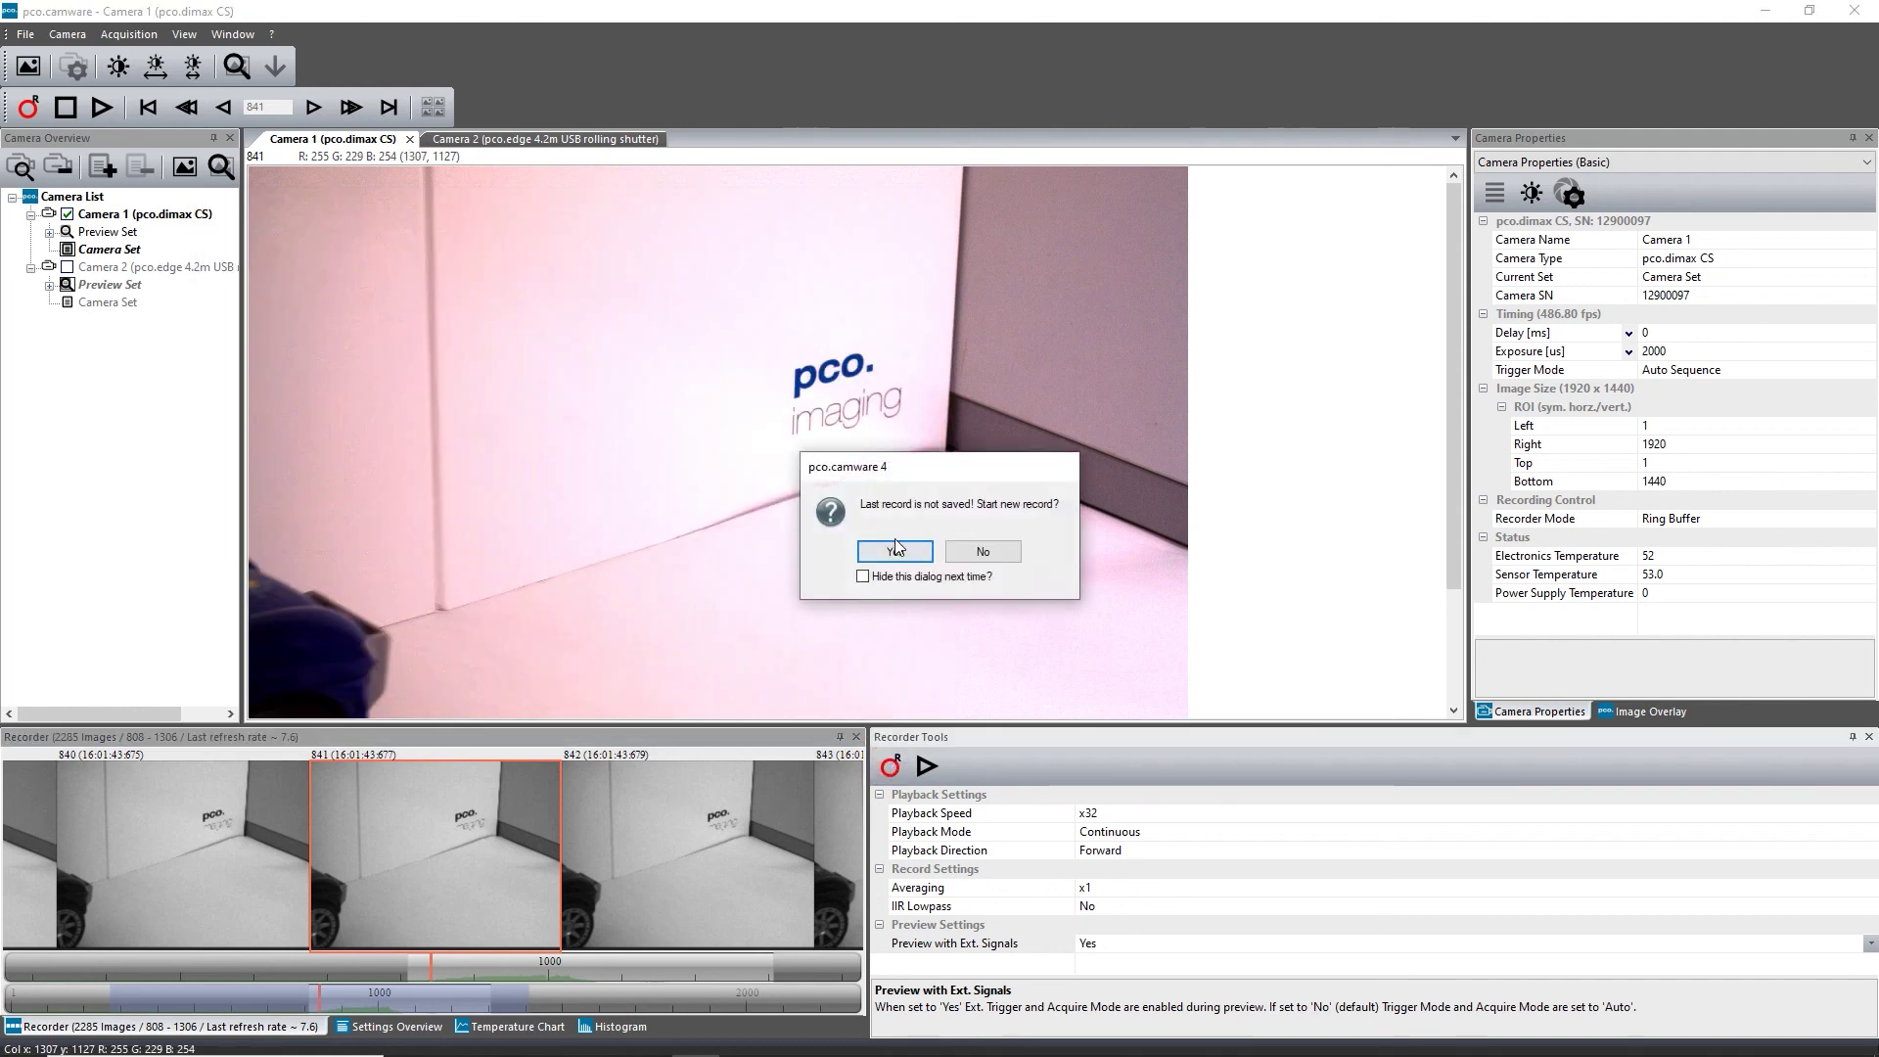